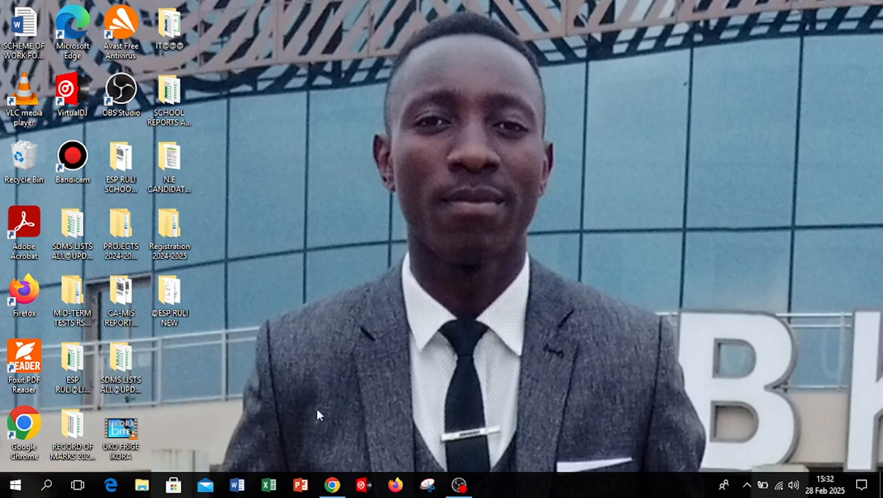
Switch to Google Chrome, open Google Forms and create a new blank form.
left_click(333, 485)
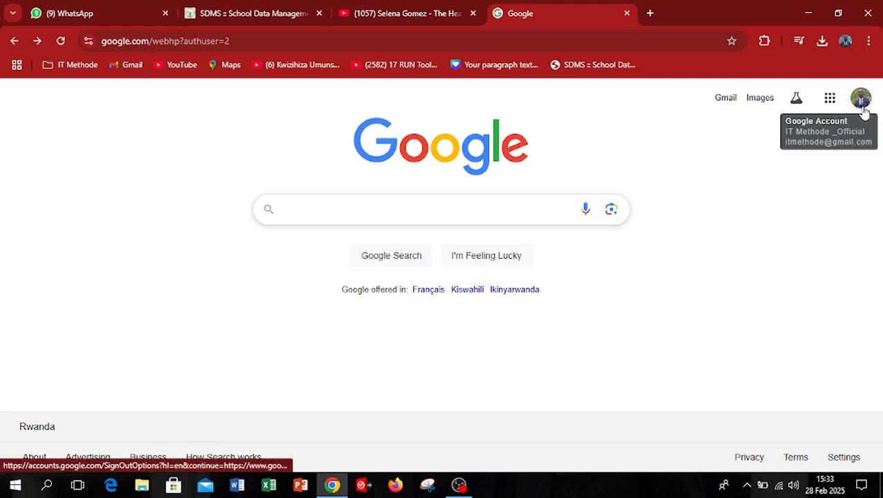
left_click(830, 101)
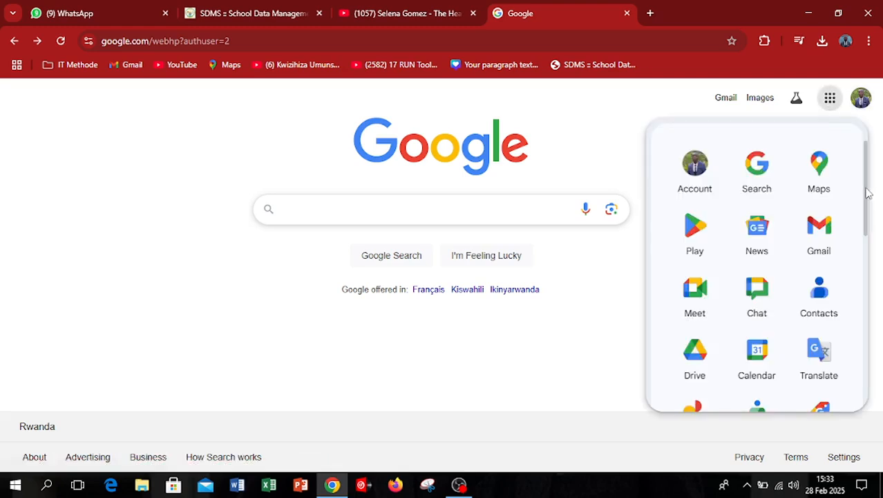
left_click_drag(864, 191, 864, 329)
left_click(824, 258)
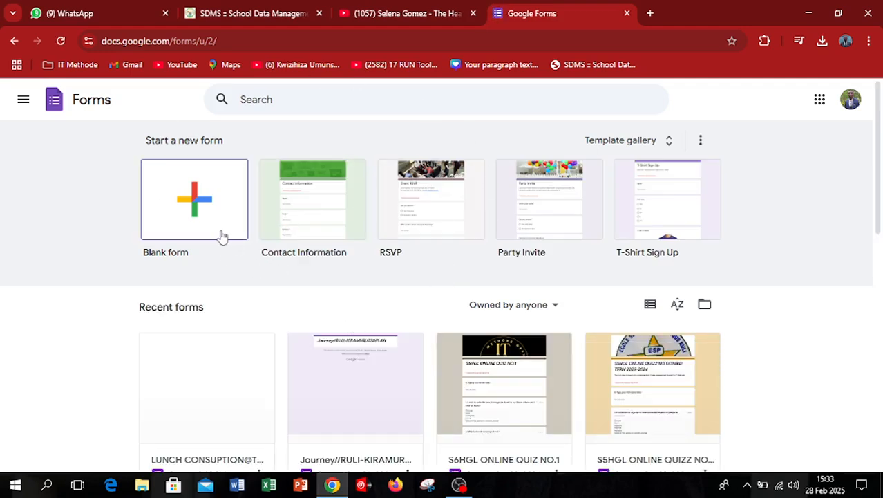
left_click(187, 209)
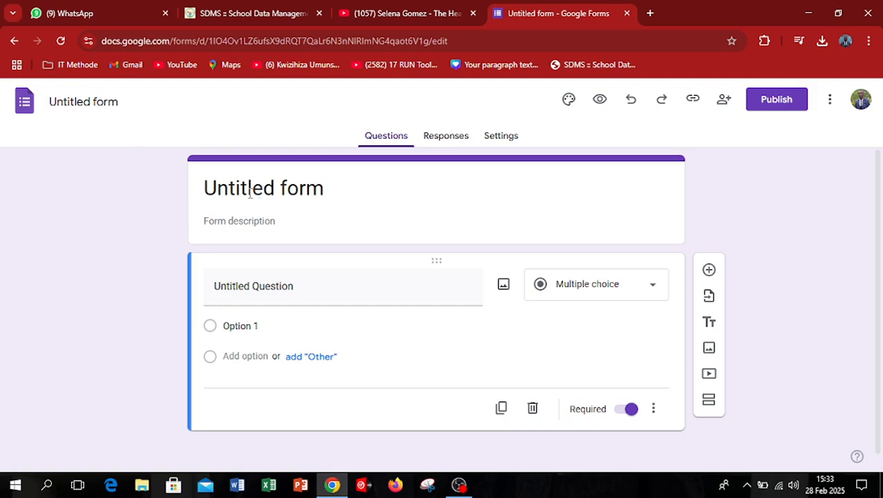
Replace the form's default title with "Lunch Consumption@The 1st May 2024/Trainings".
left_click(330, 199)
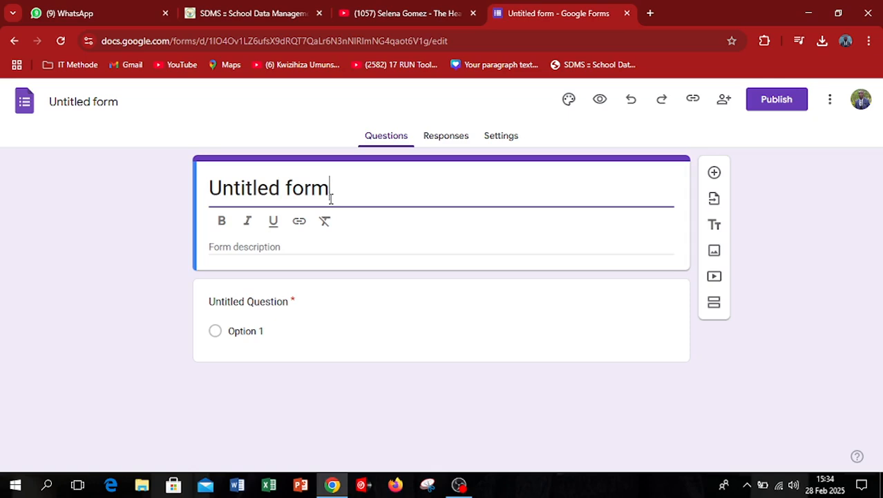
left_click_drag(330, 194, 216, 184)
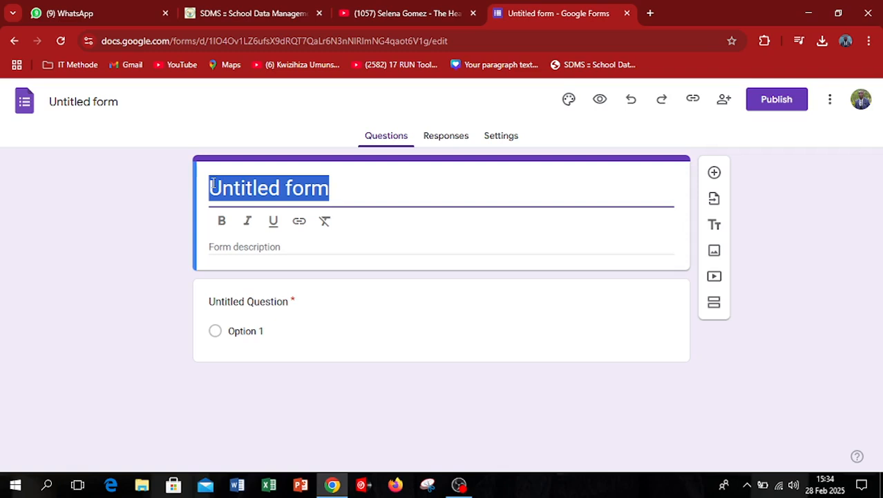
type("Lunc")
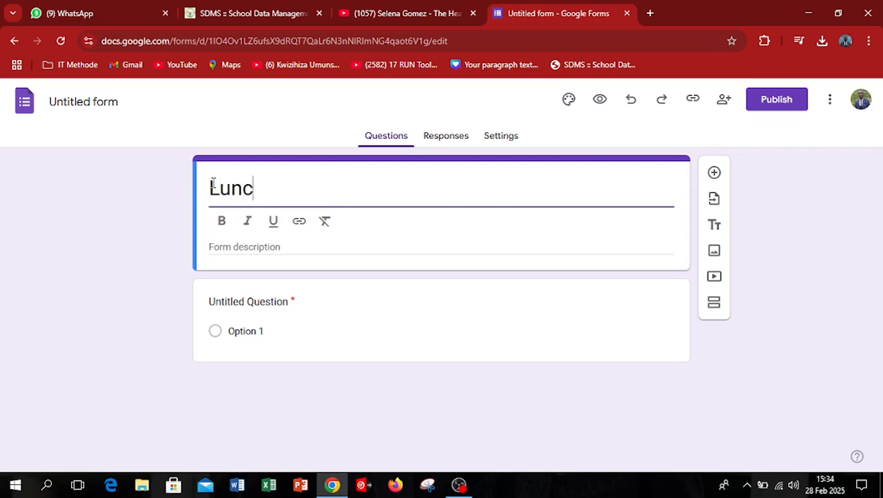
type("h C")
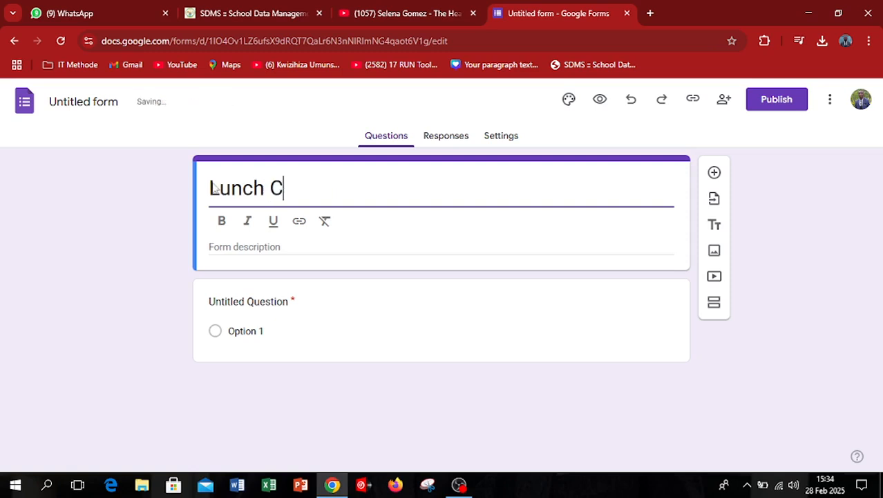
type("onsum")
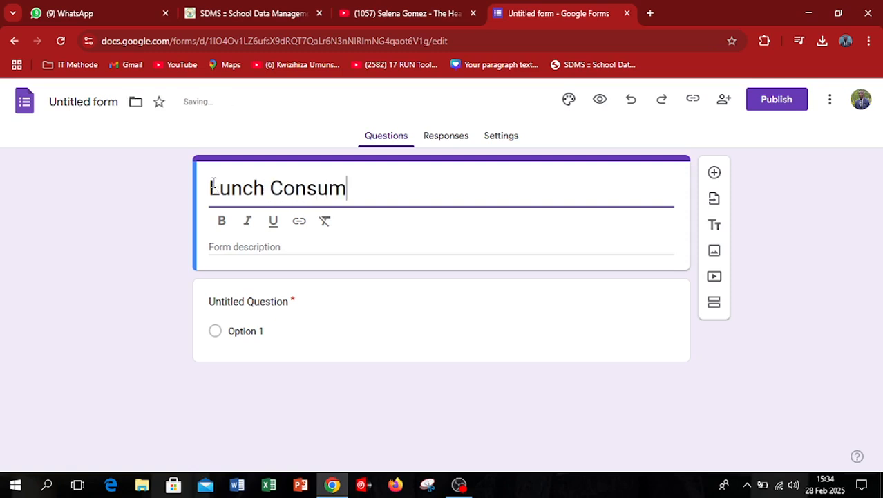
type("ption")
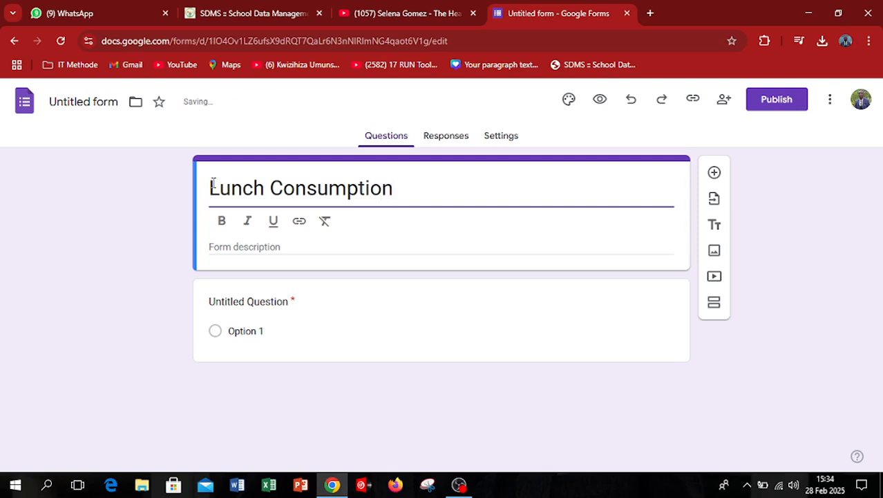
type("@The 1st May 2024")
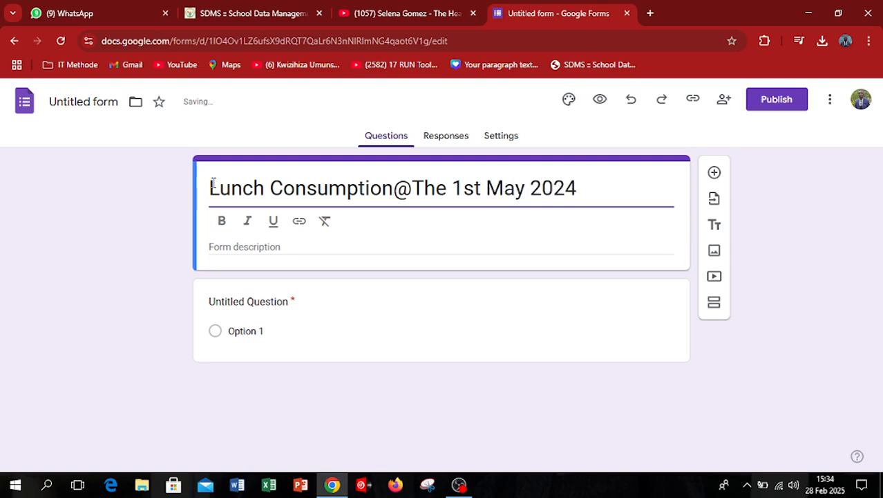
type("/Traini")
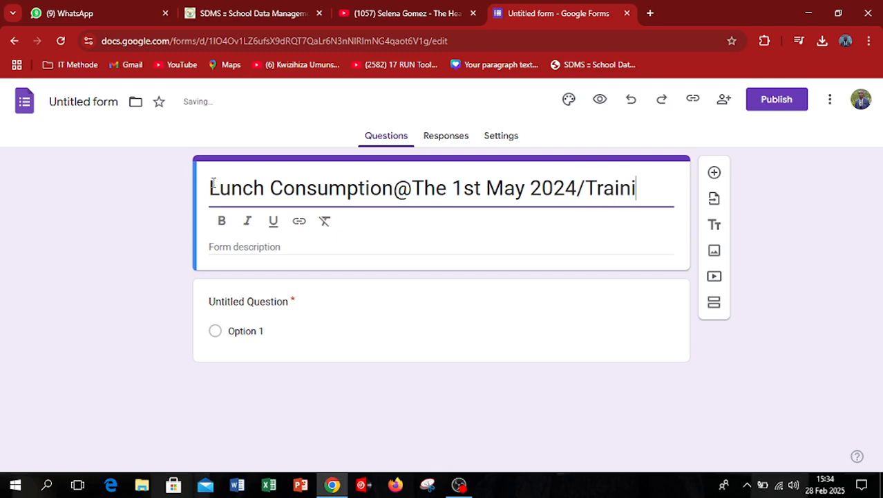
type("ngs")
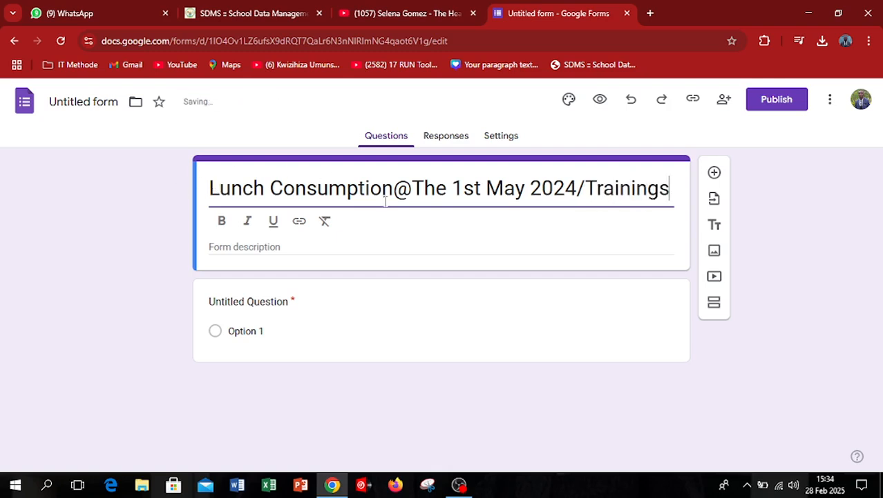
Name the form's file "Lunch Consumption@The 1st May 2024/Trainings" to match its title.
left_click(346, 188)
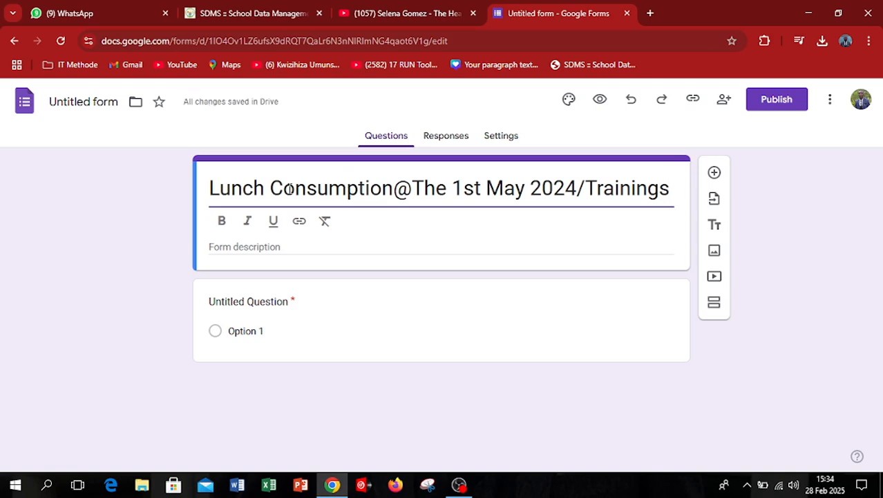
key("ctrl+a")
left_click(87, 101)
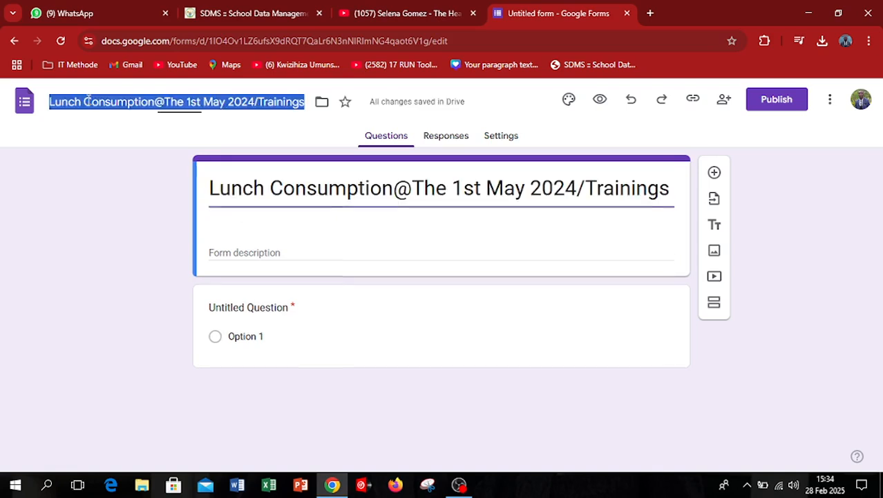
Format the entire form title as bold and italic.
left_click(349, 188)
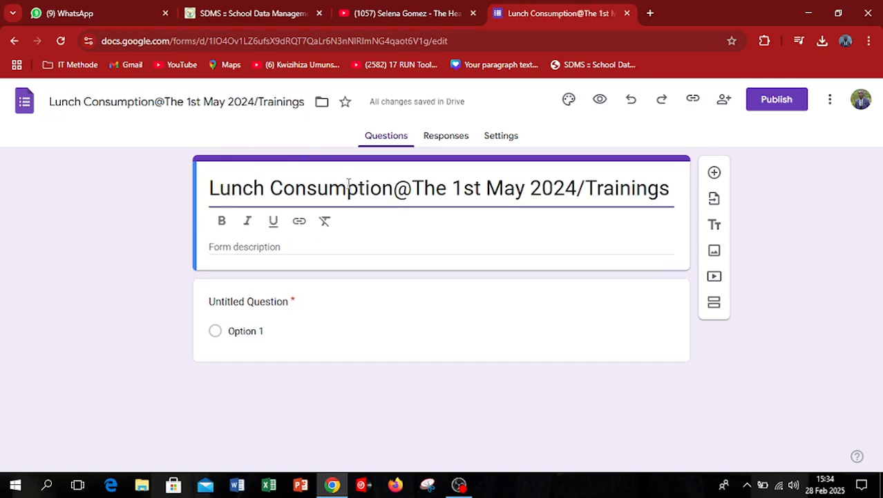
key("ctrl+a")
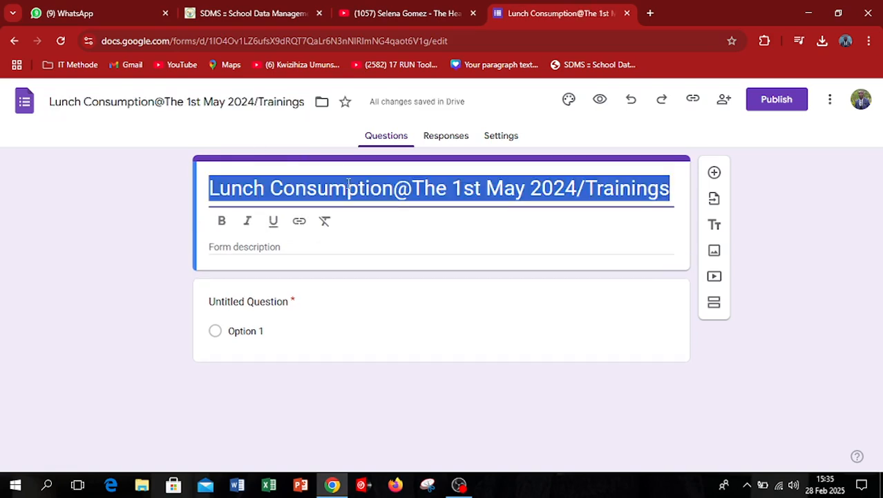
left_click(222, 223)
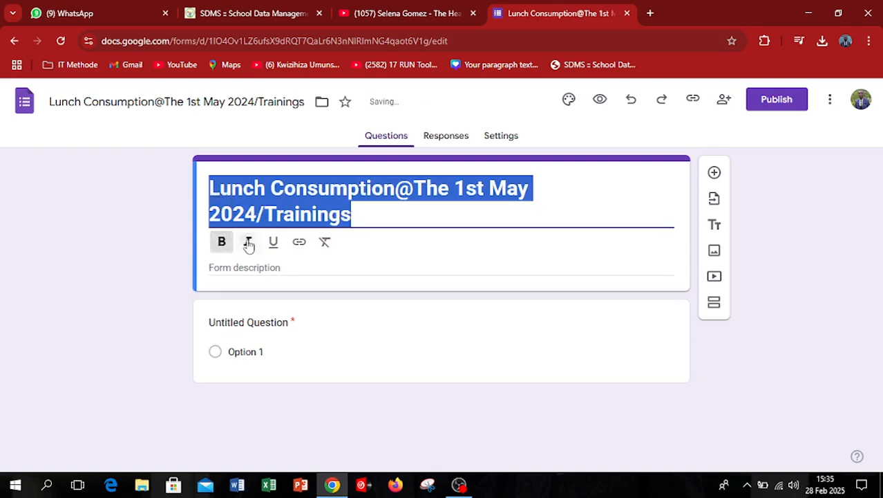
left_click(247, 241)
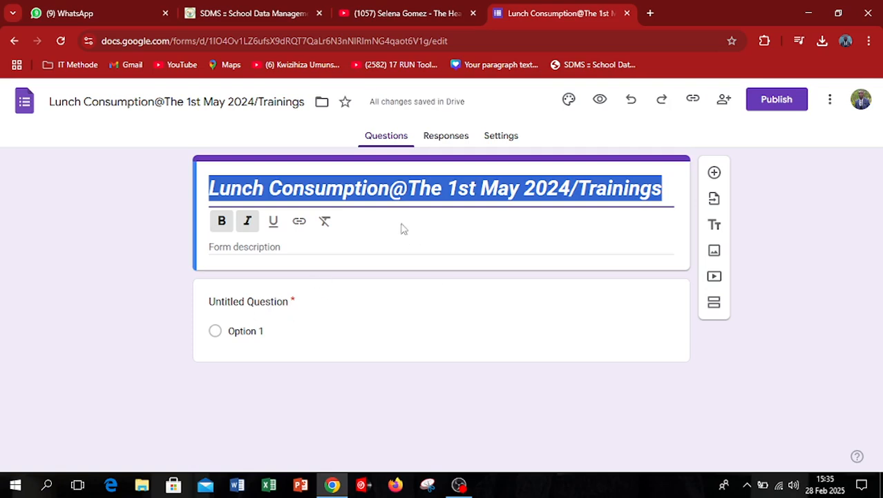
Add a second section after the form header and title it "IDENTIFICATION".
left_click(714, 303)
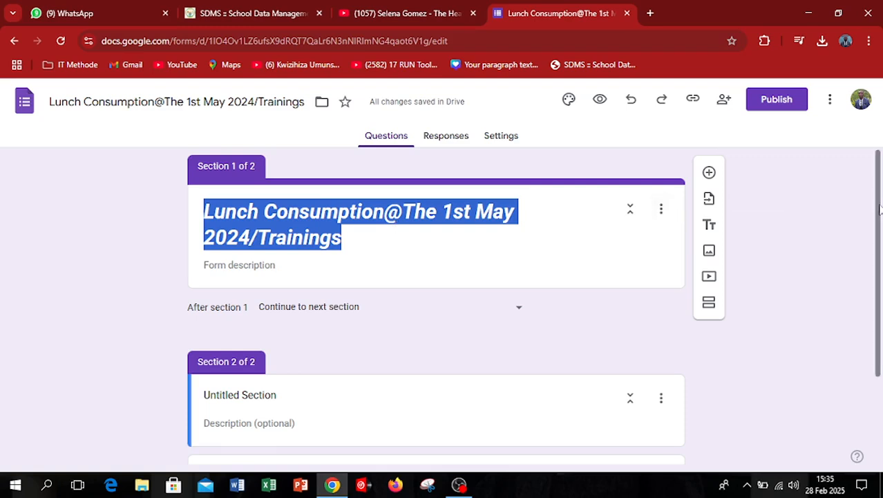
scroll(879, 227, "down", 1)
left_click_drag(879, 227, 879, 286)
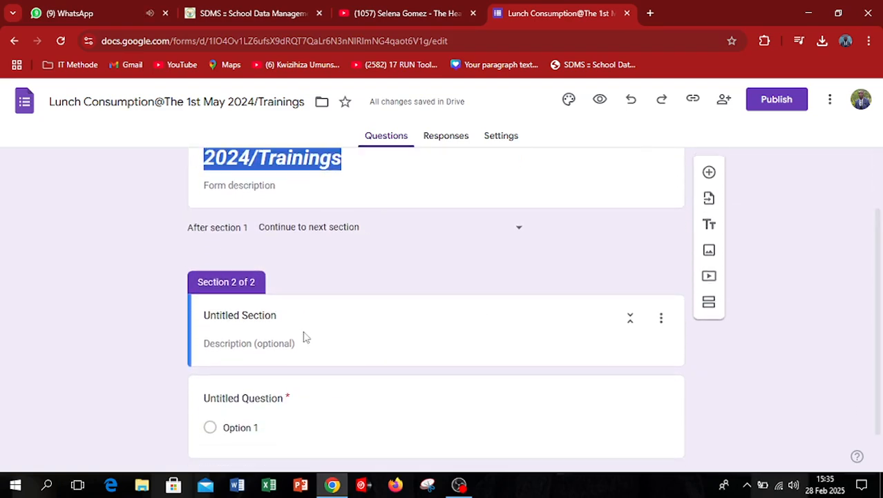
left_click(278, 320)
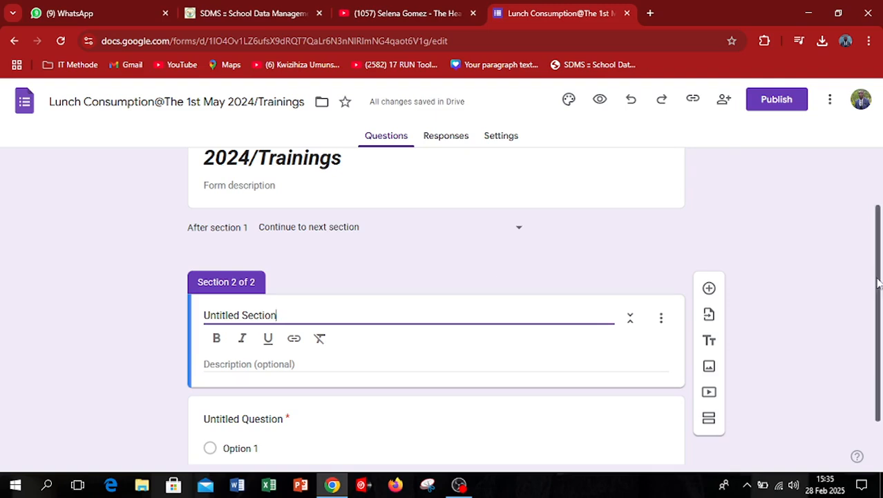
left_click_drag(879, 284, 877, 330)
left_click_drag(281, 257, 179, 274)
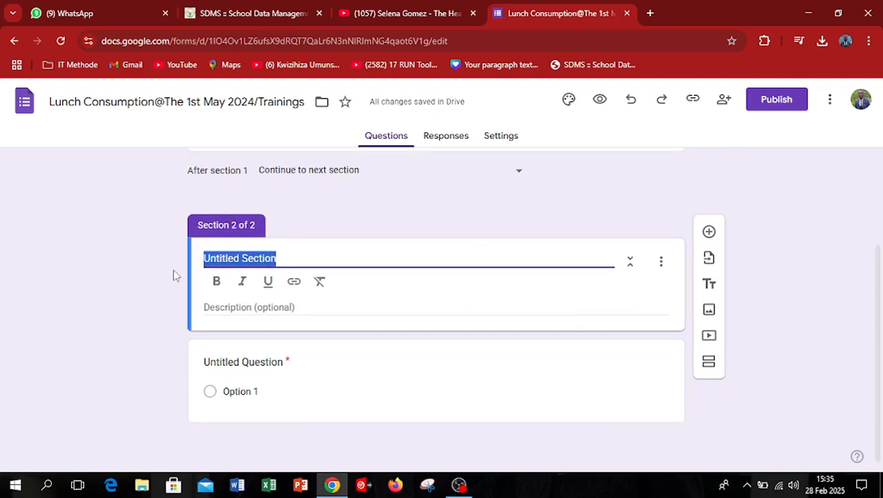
type("IDENTI")
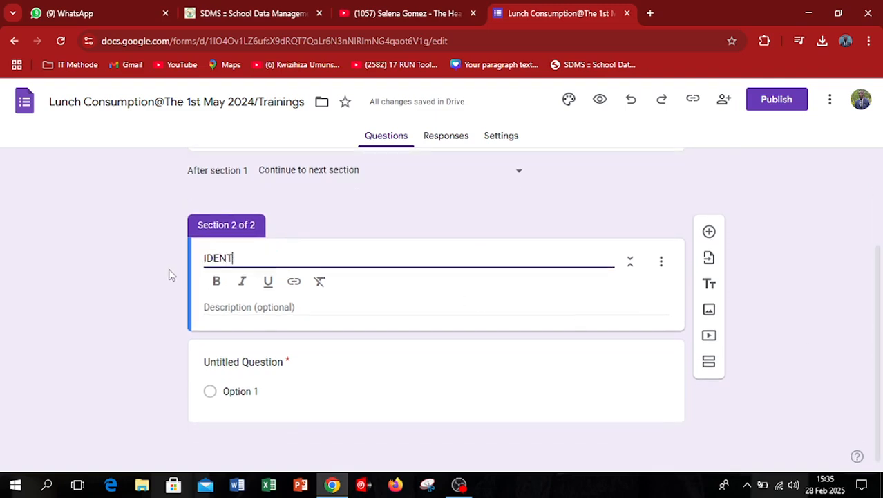
type("FICATION")
left_click(264, 310)
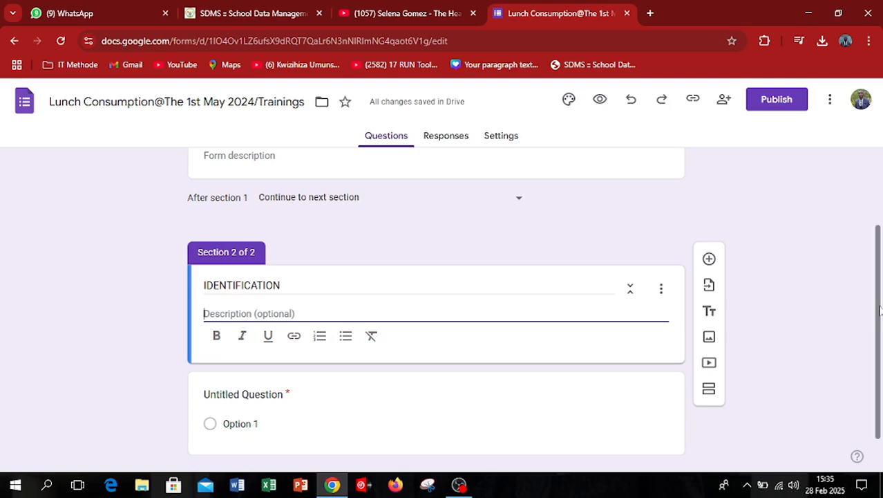
Change the untitled question in the IDENTIFICATION section to the short-answer question "Type your name here".
scroll(733, 339, "down", 1)
left_click(261, 358)
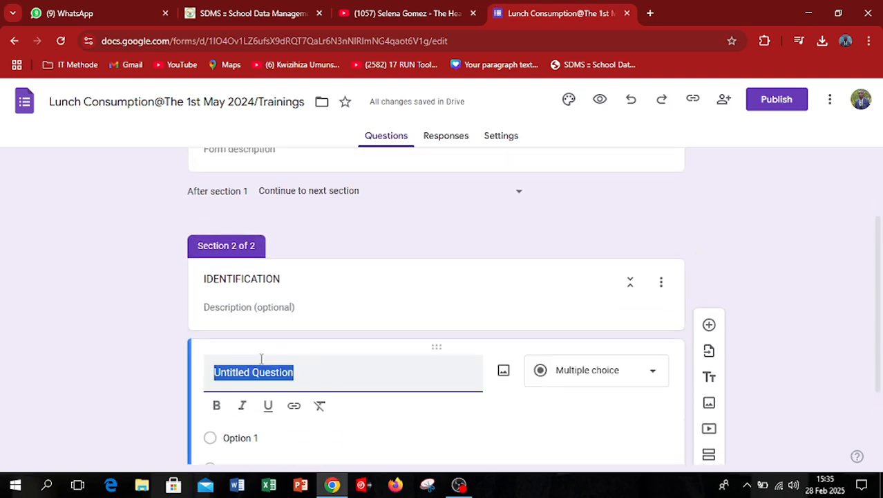
type("Y")
key("BackSpace")
type("T")
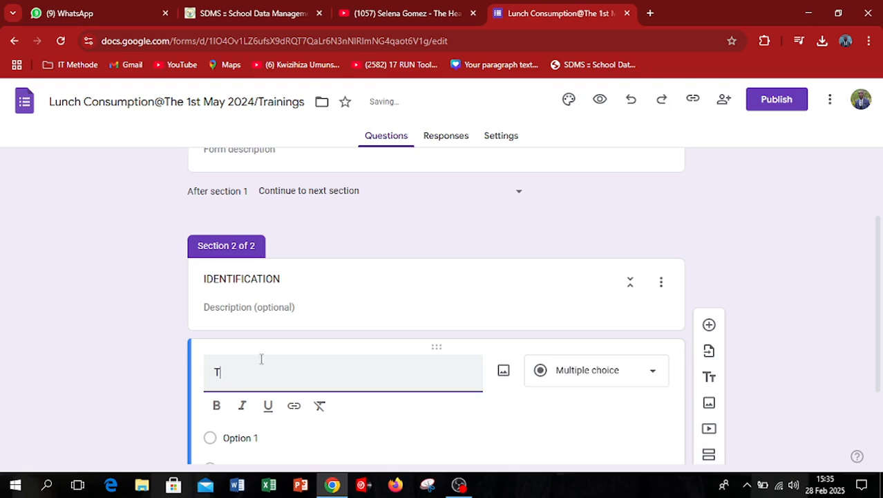
type("pe the")
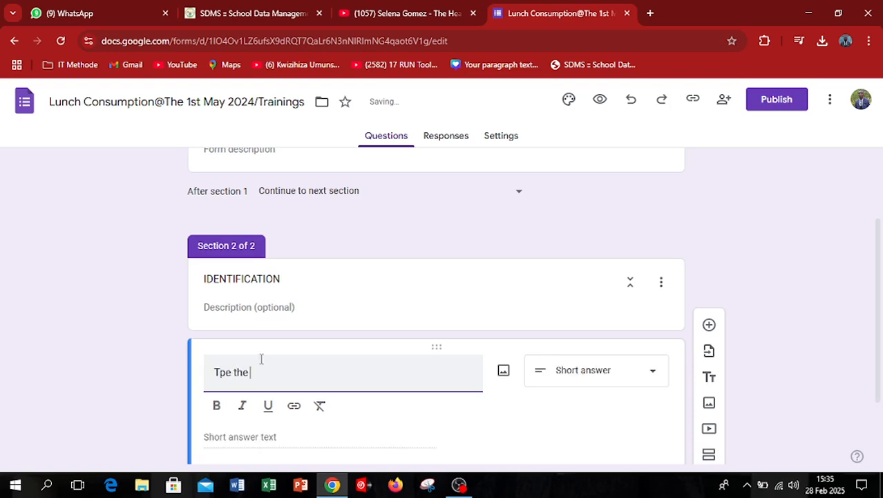
key("BackSpace")
key("BackSpace")
key("BackSpace")
key("BackSpace")
key("BackSpace")
key("BackSpace")
type("ype your nam")
type("here")
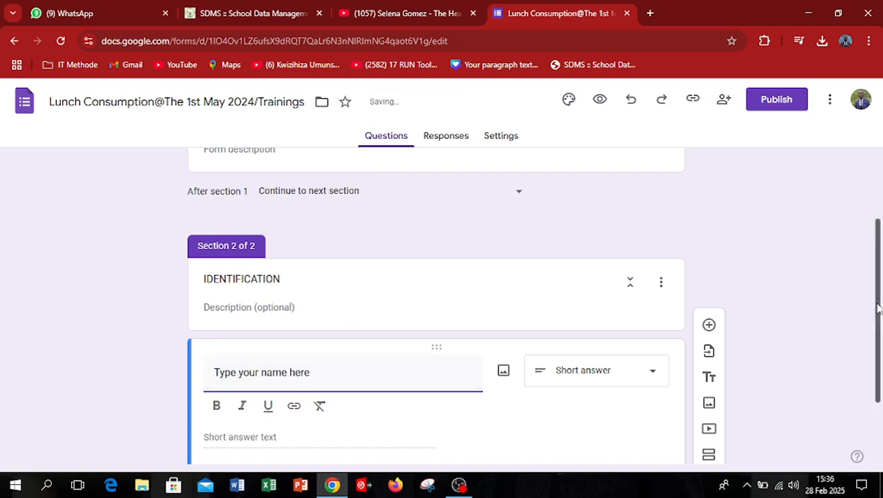
scroll(745, 378, "down", 2)
left_click(256, 340)
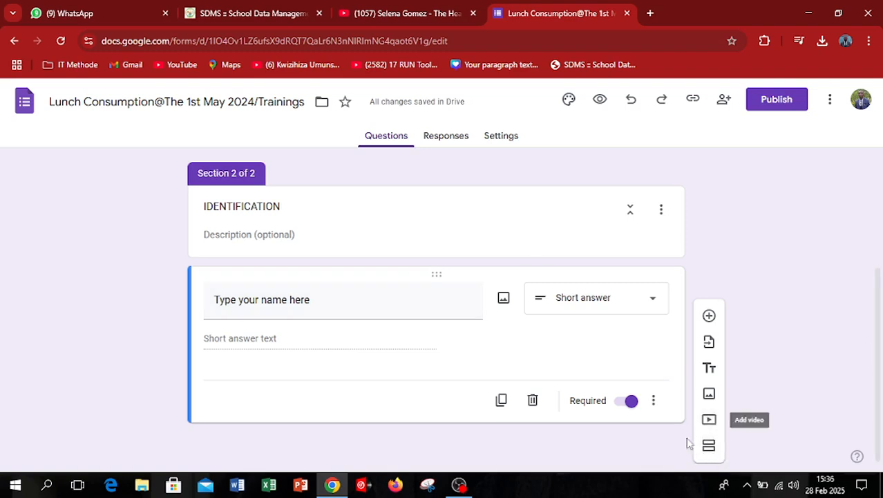
Add a third section after the name question and title it "FOOD".
left_click(709, 447)
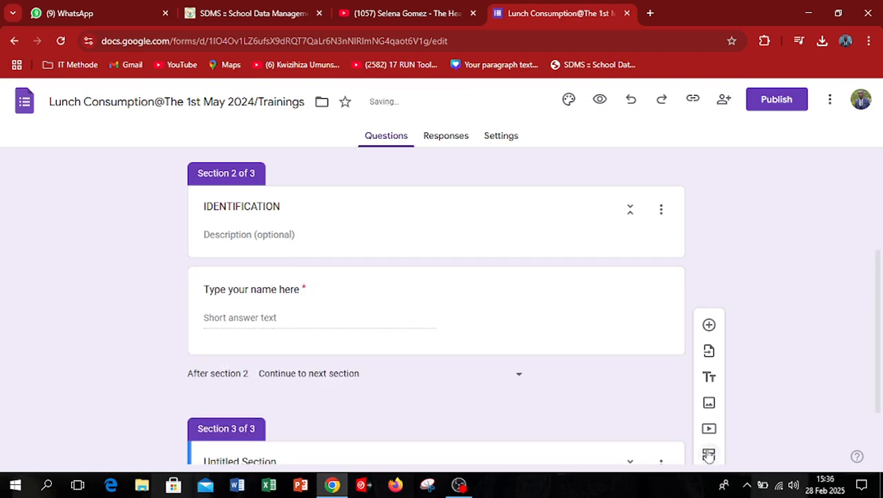
left_click_drag(879, 339, 881, 461)
left_click(270, 365)
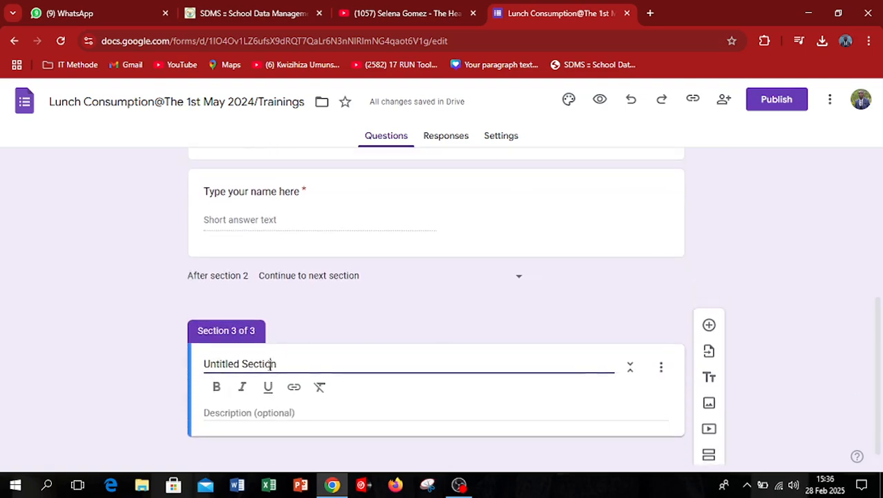
left_click_drag(270, 365, 196, 367)
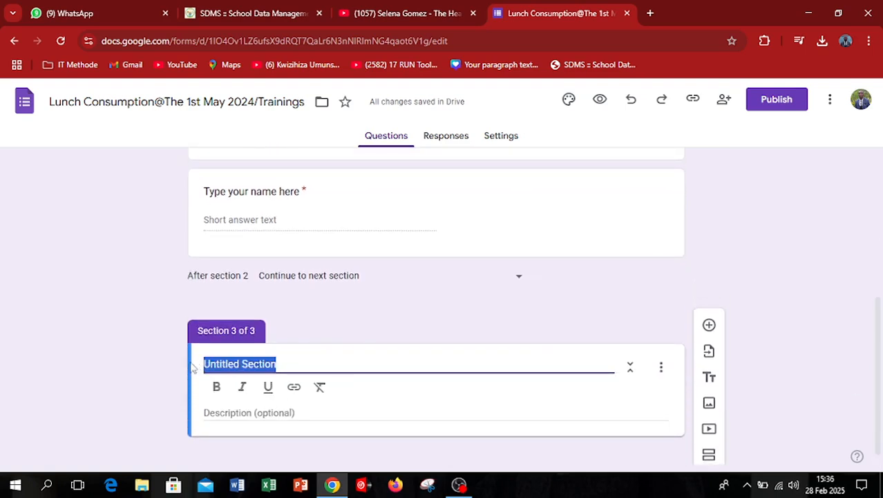
type("D")
key("BackSpace")
type("F")
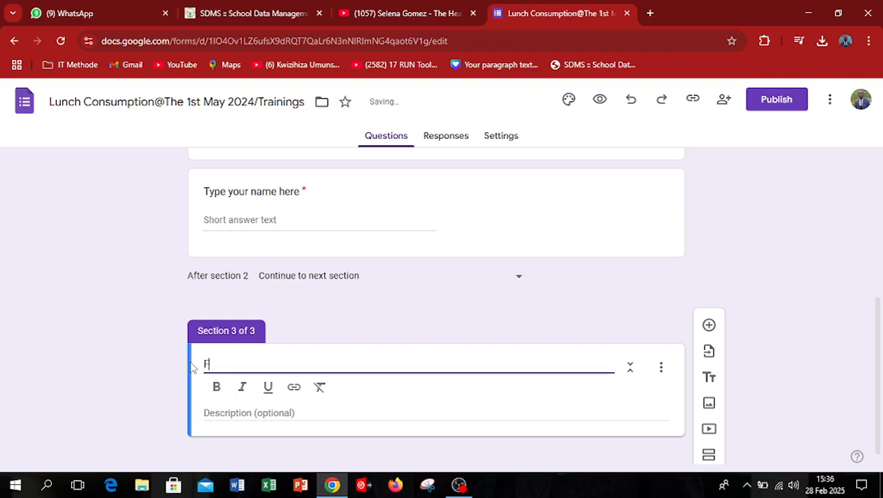
type("OOF")
key("BackSpace")
type("D")
Add a multiple-choice question to the FOOD section and word it "Select your favorite food".
left_click_drag(876, 334, 877, 395)
left_click(710, 319)
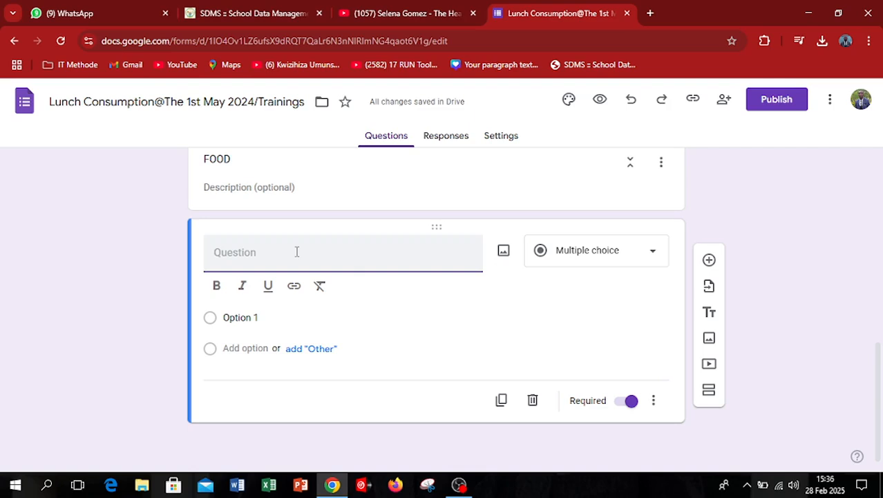
type("C")
key("BackSpace")
type("D")
key("BackSpace")
type("S")
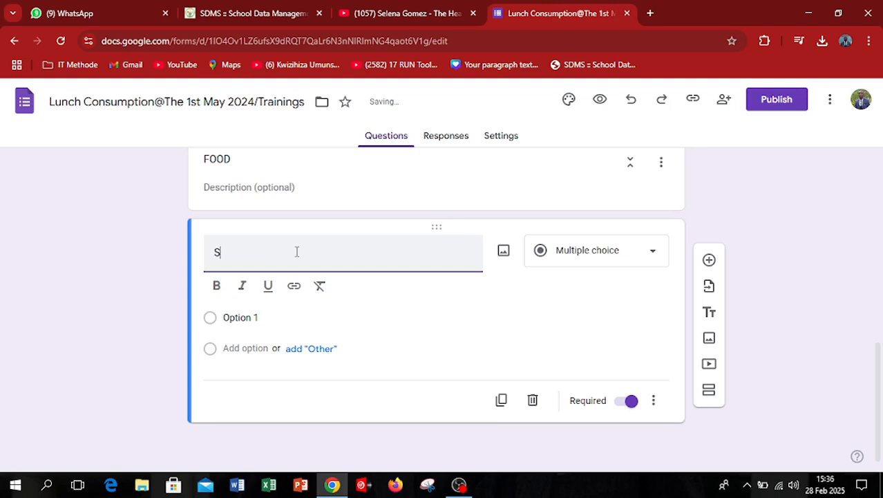
type("elect the d")
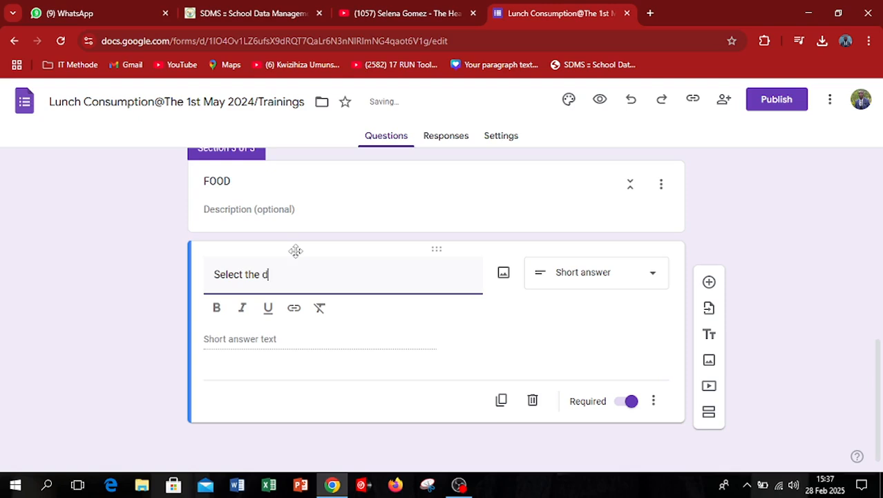
key("BackSpace")
key("BackSpace")
key("BackSpace")
key("BackSpace")
key("BackSpace")
key("BackSpace")
type("yoyu")
key("BackSpace")
key("BackSpace")
type("u")
key("BackSpace")
type("favorite")
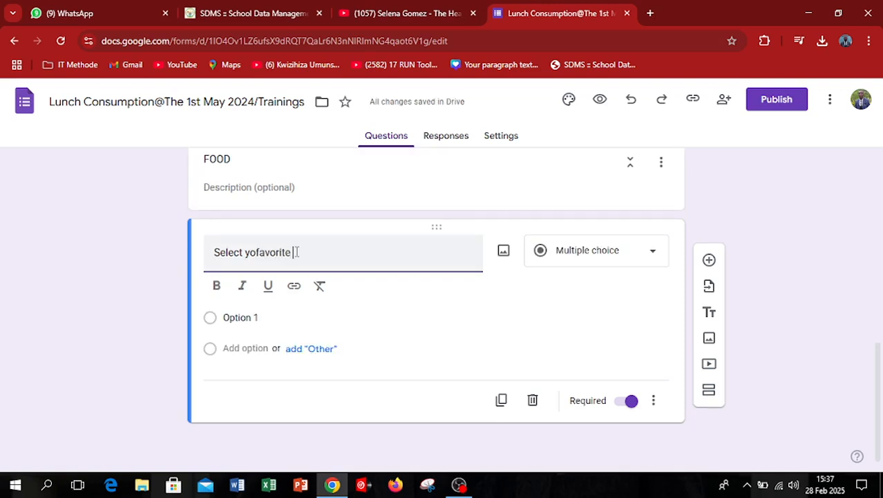
left_click(256, 253)
type("ur")
left_click(308, 256)
type("food")
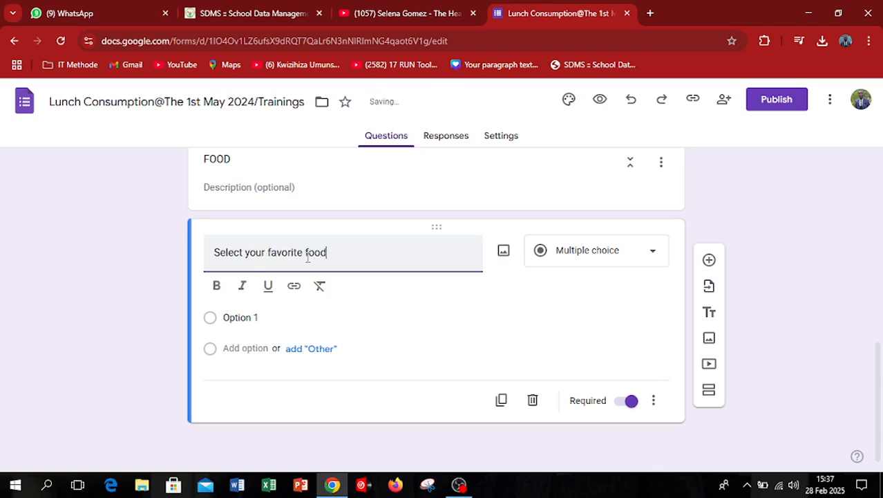
Set the first answer option of the favorite food question to "Cassava+Beans".
left_click(264, 317)
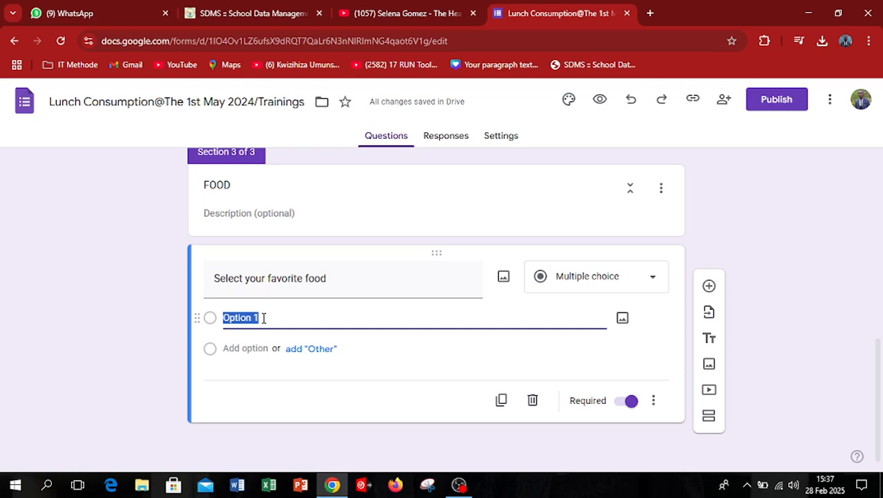
type("Poc")
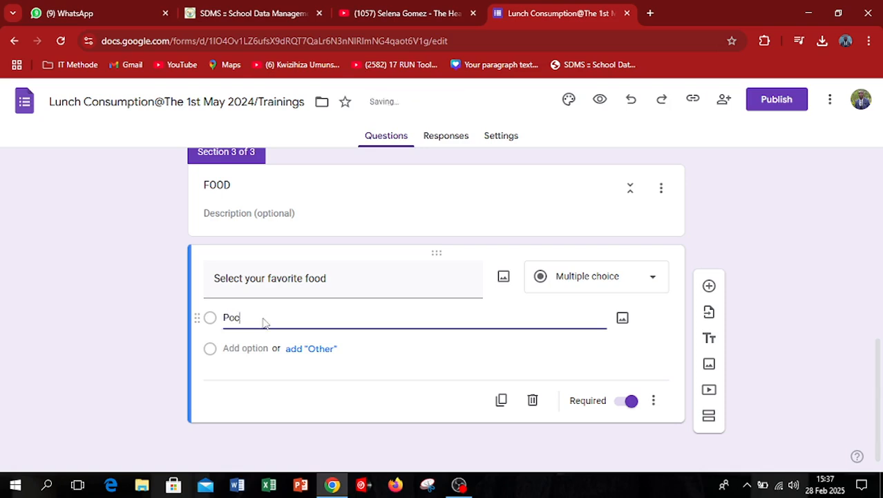
key("BackSpace")
key("BackSpace")
key("BackSpace")
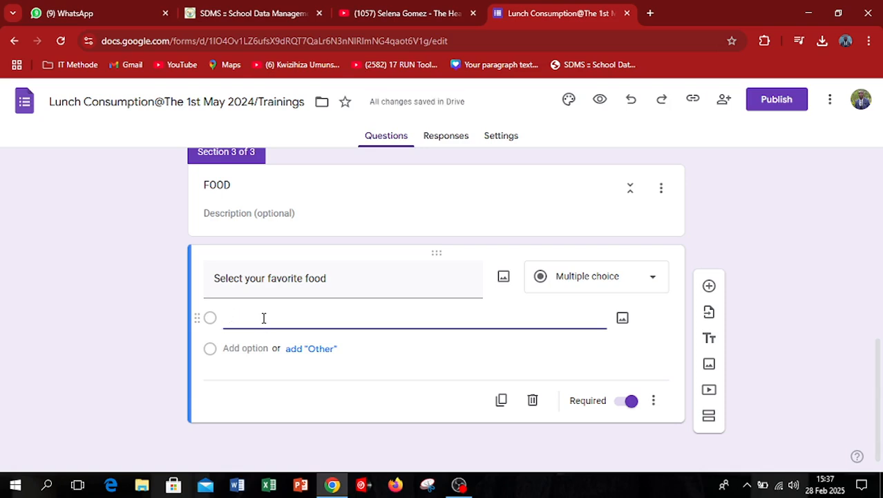
type("Cas")
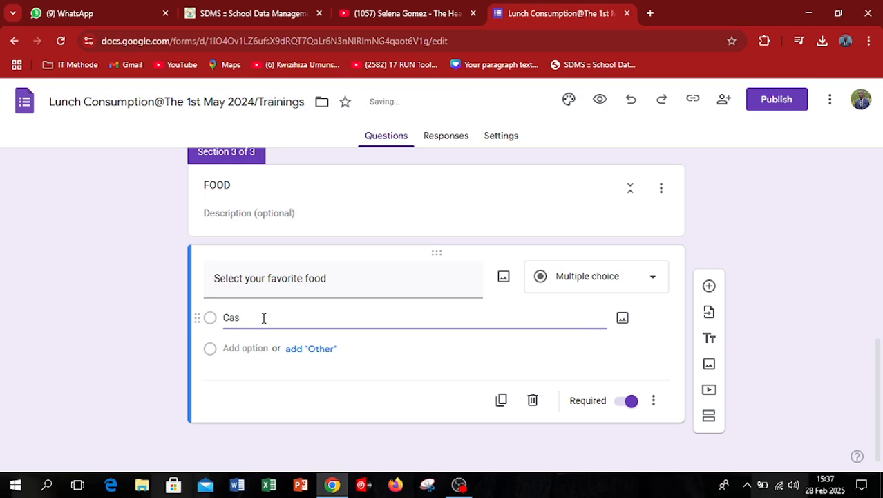
type("sava")
type(" Beane")
key("BackSpace")
type("s")
key("Return")
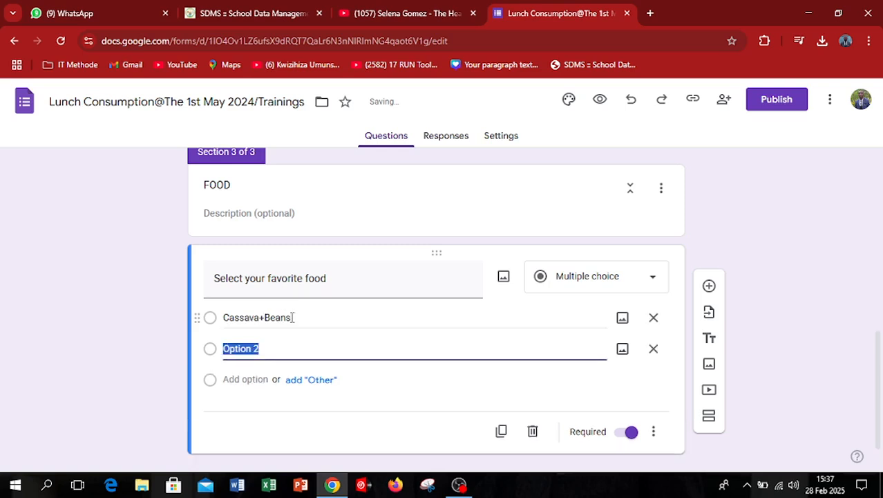
Add "Nyamacoma" and "Merrange" as the second and third answer options of the food question.
type("Me")
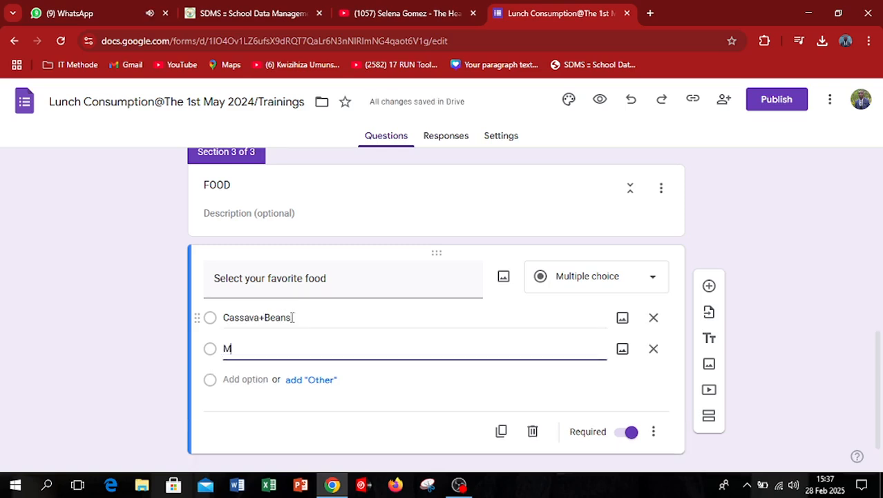
key("BackSpace")
key("BackSpace")
type("Ni")
key("BackSpace")
type("yama")
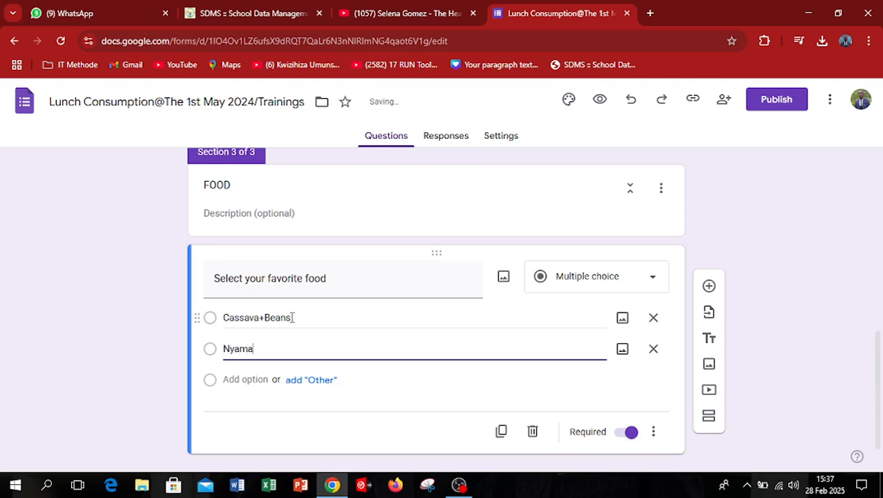
type("coma")
key("Return")
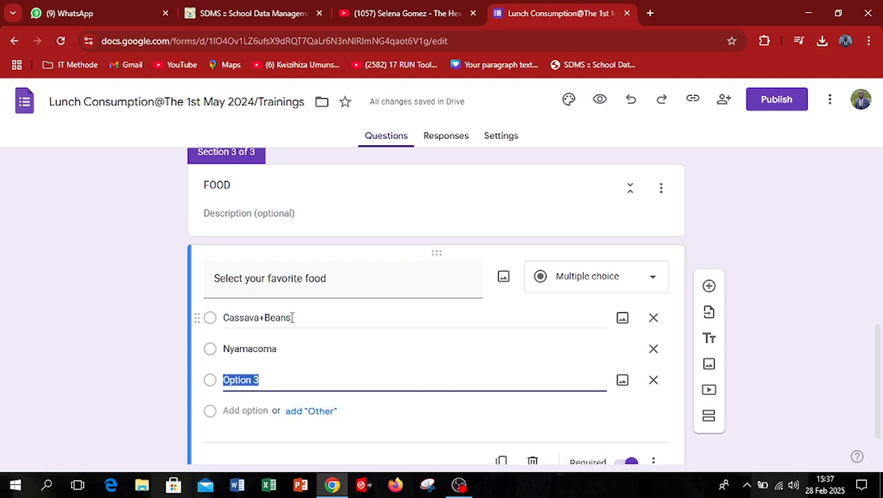
type("M")
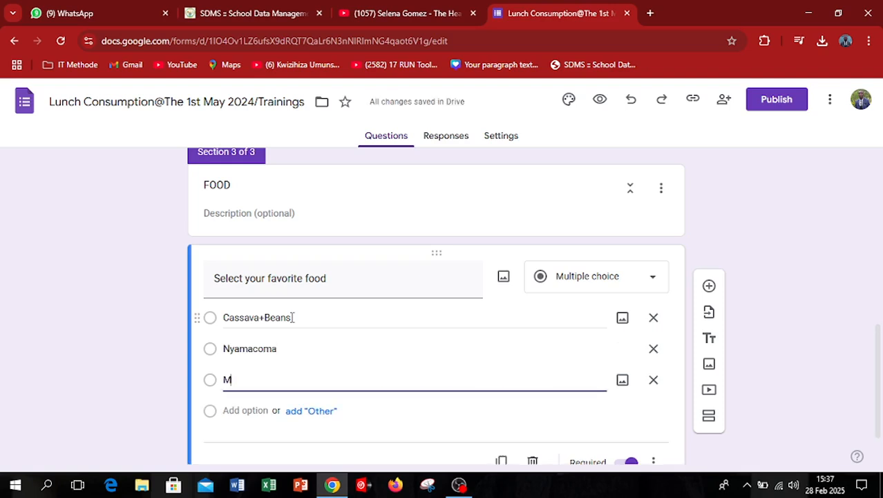
type("errange")
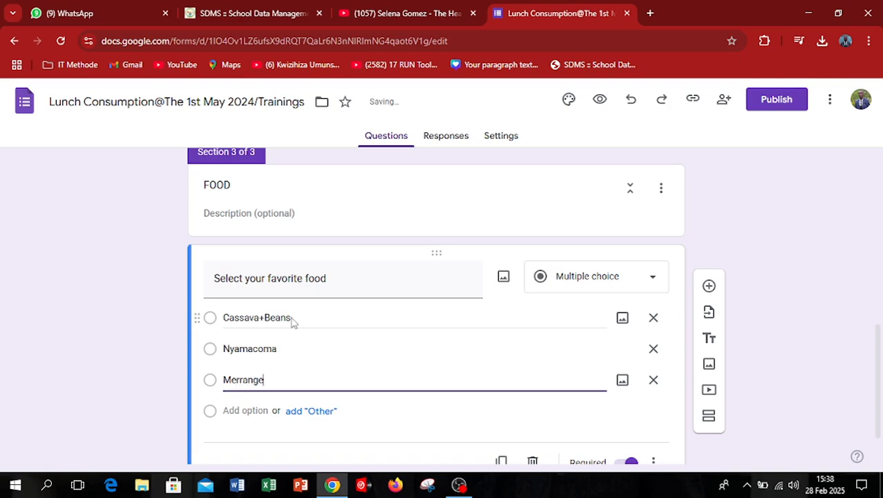
key("Return")
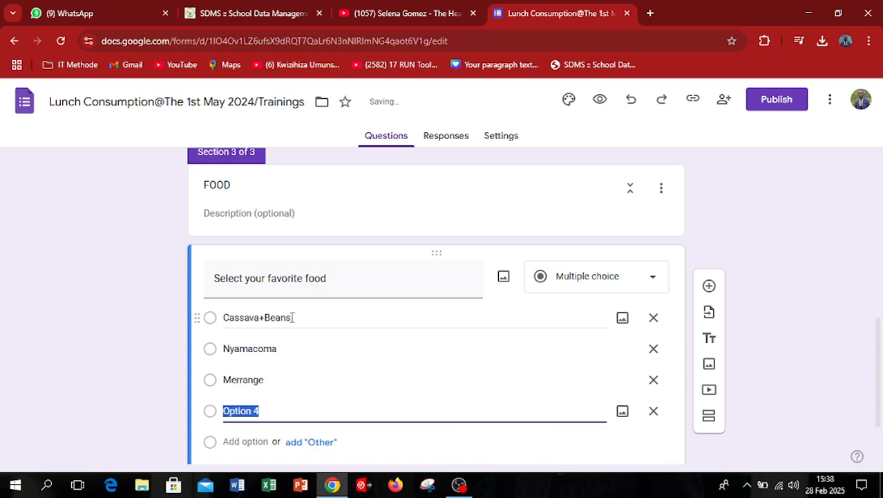
Enter "Rice + Beans + 2 meats" as the fourth answer option of the food question.
type("Rice")
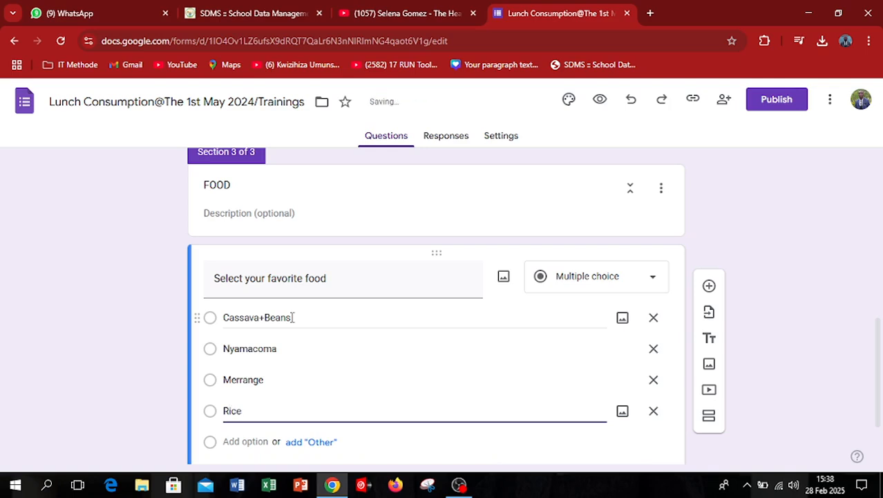
type(" + Beans +M")
key("BackSpace")
type("2 mEATS")
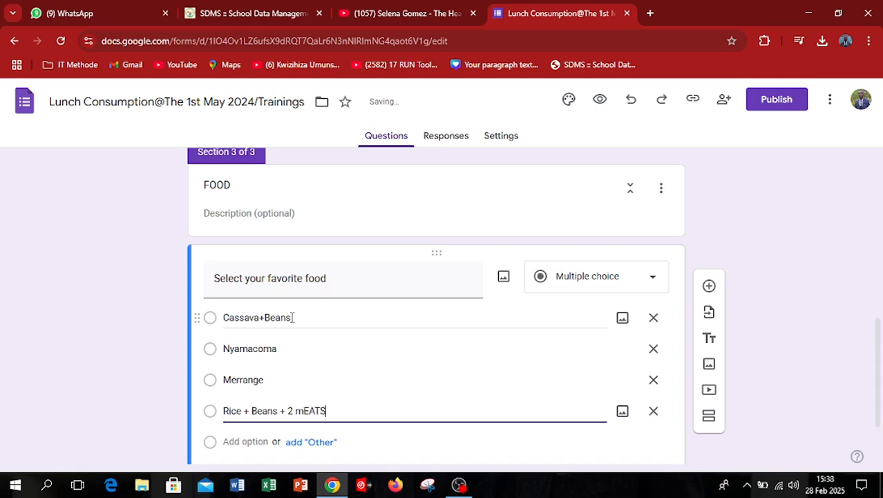
key("BackSpace")
key("BackSpace")
key("BackSpace")
key("BackSpace")
type("eats")
key("Return")
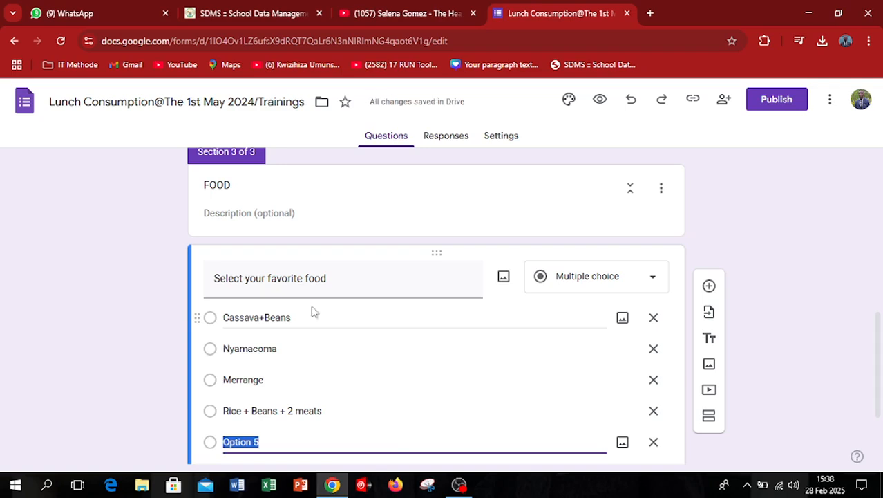
Enter "Agatogo" as the fifth answer option of the food question.
left_click_drag(880, 337, 879, 380)
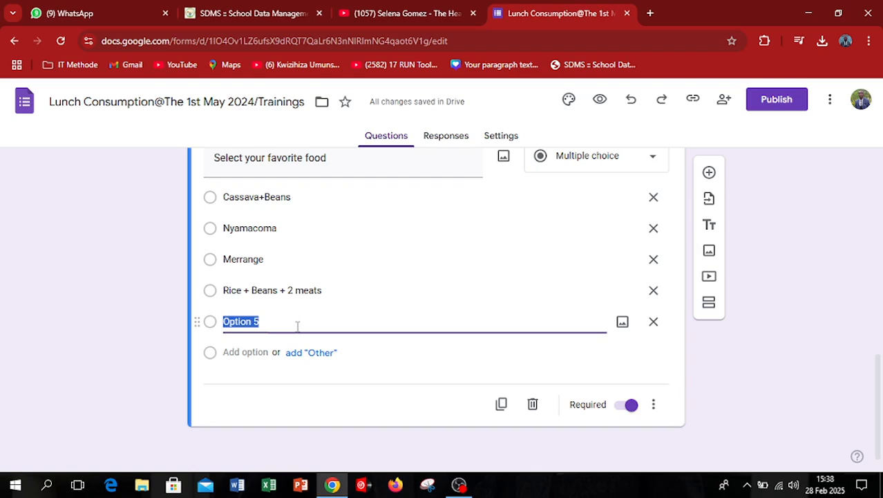
type("A")
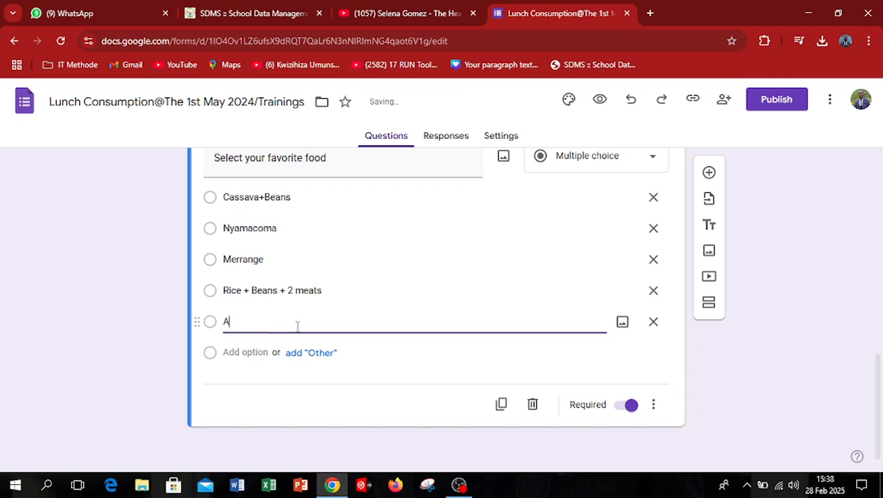
key("BackSpace")
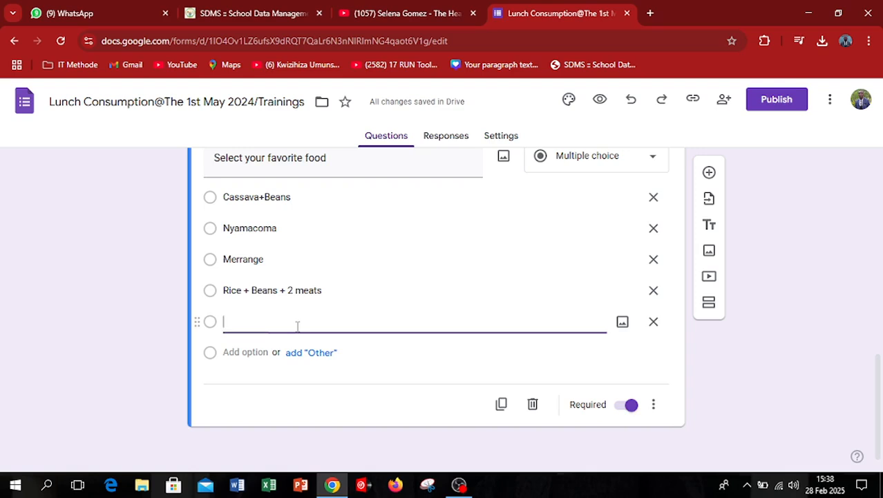
type("Agatogo")
Add a fourth section after the food question and title it "DRINKS".
left_click_drag(879, 366, 879, 309)
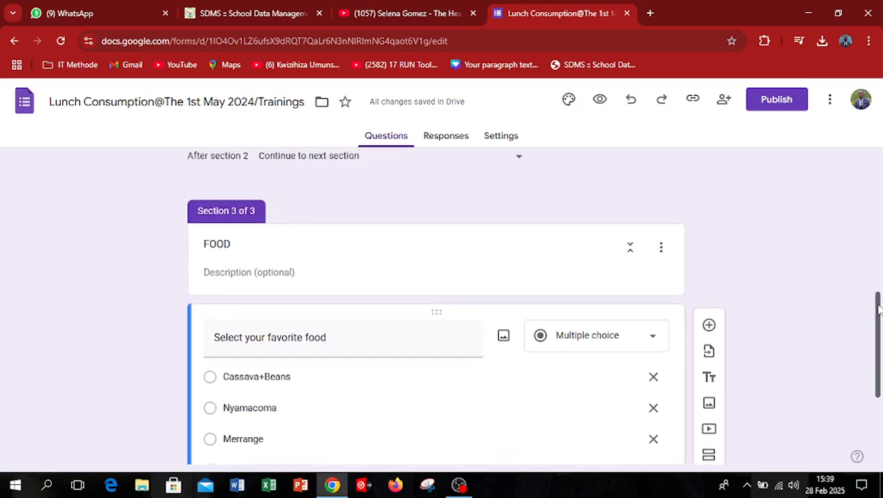
scroll(878, 309, "down", 3)
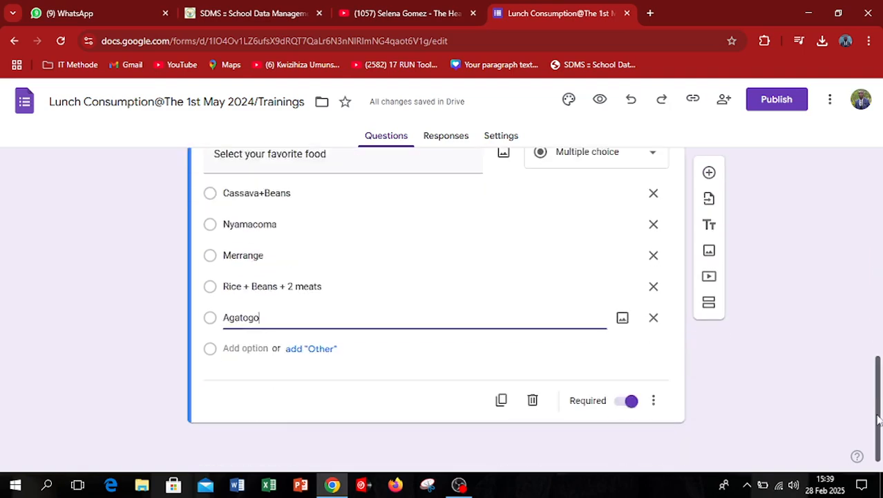
left_click(701, 302)
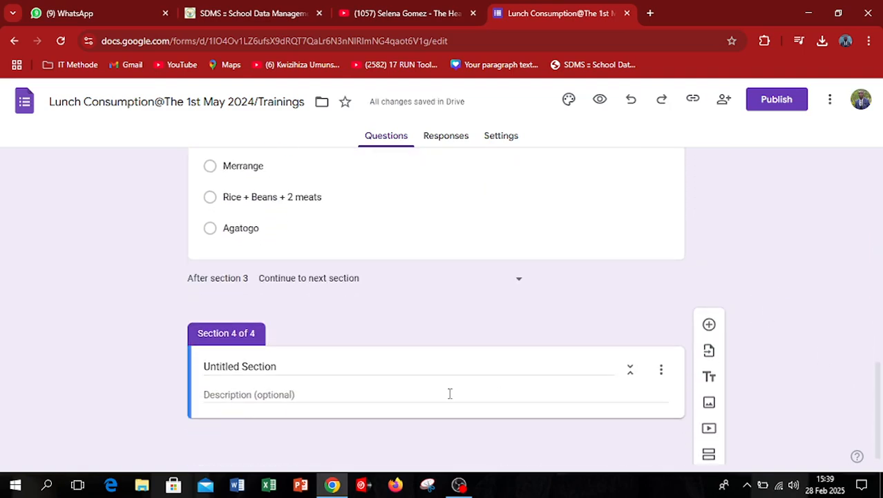
left_click(277, 365)
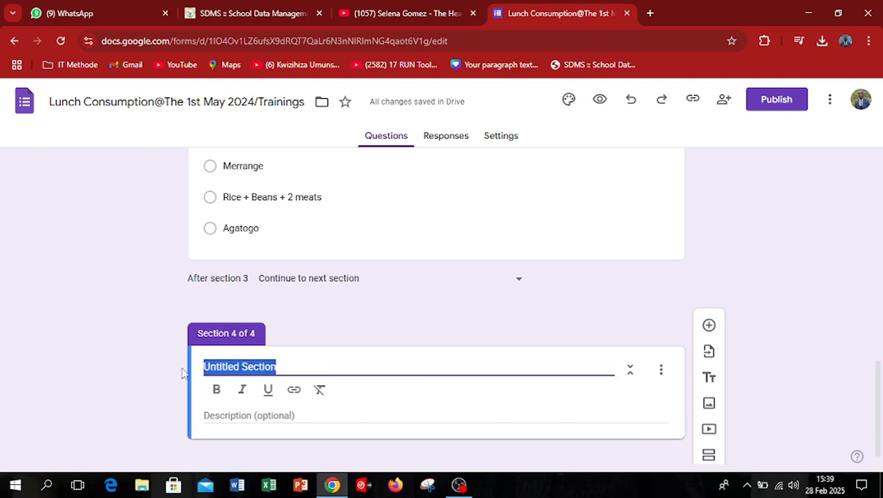
type("Drinks")
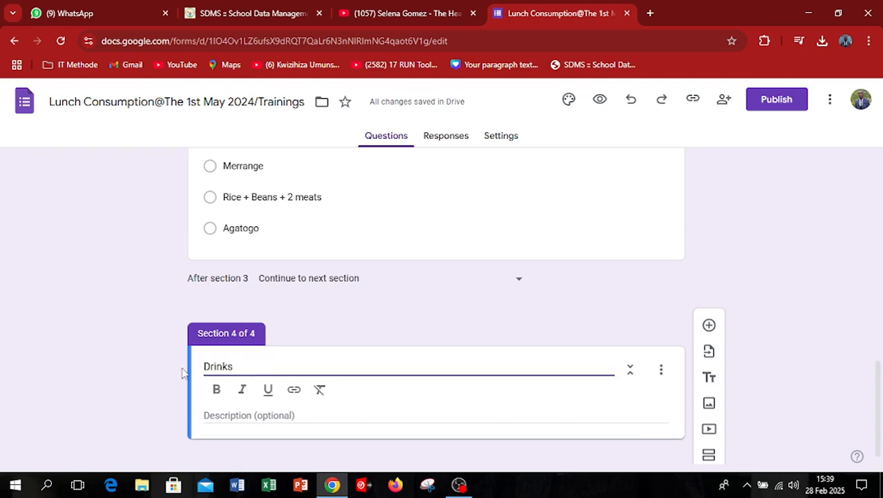
key("BackSpace")
key("BackSpace")
key("BackSpace")
key("BackSpace")
key("BackSpace")
type("RINKS")
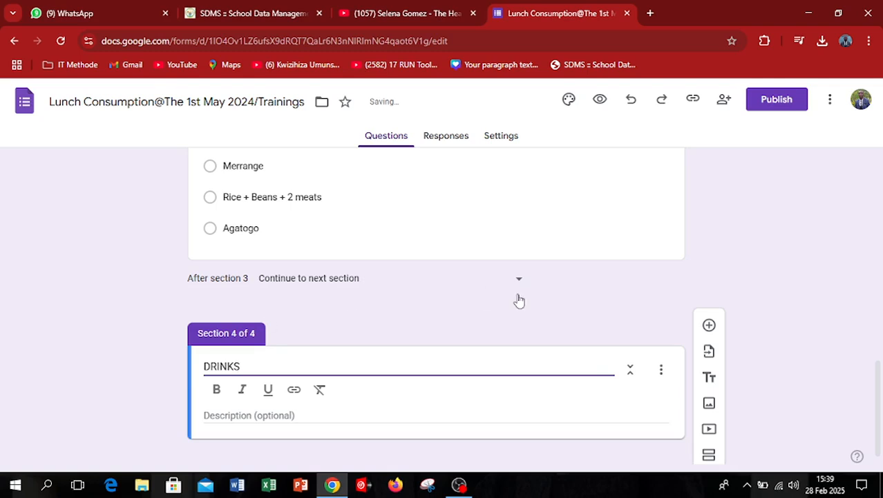
Add a question to the DRINKS section and copy the wording "Select your favorite food" into it from the FOOD section.
scroll(597, 378, "down", 1)
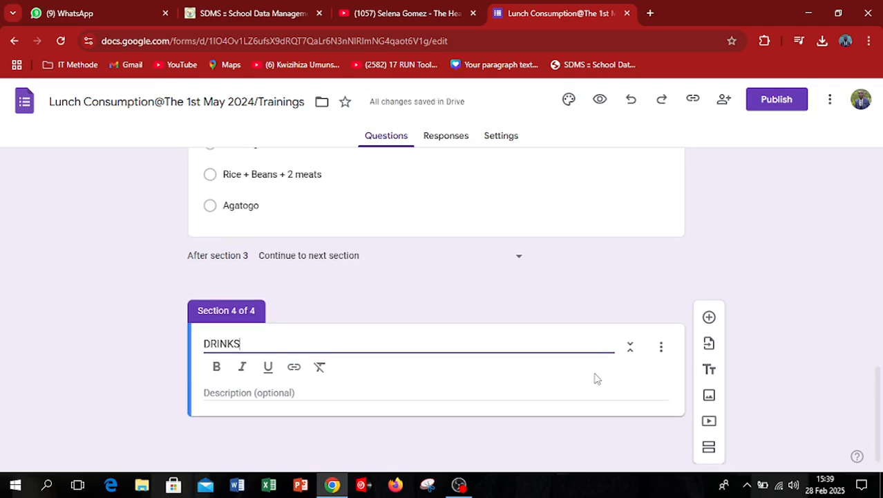
left_click(710, 320)
left_click_drag(878, 365, 878, 284)
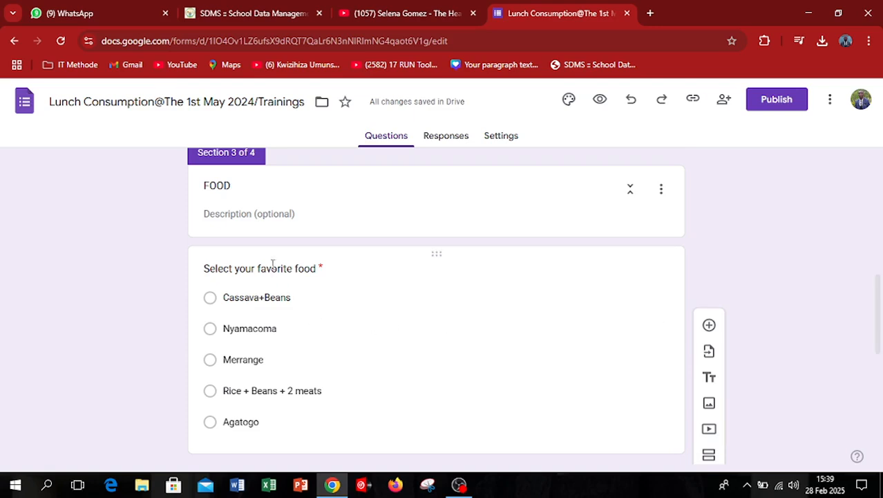
left_click(317, 266)
key("ctrl+c")
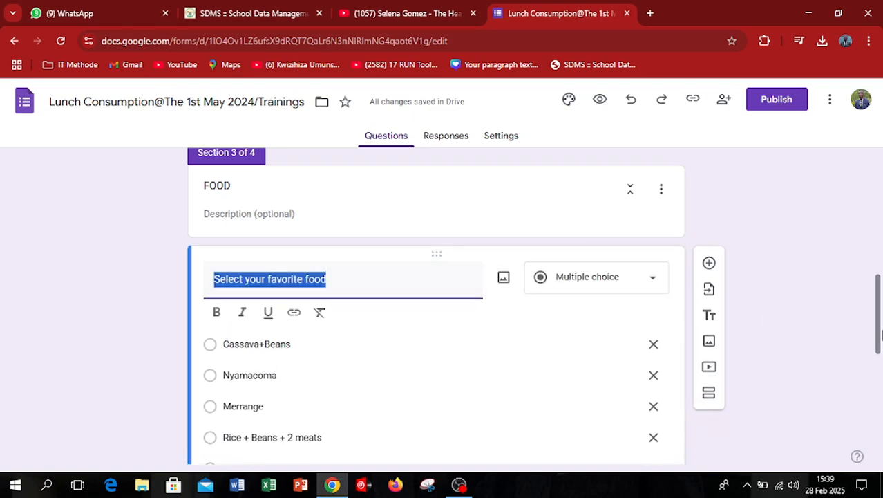
left_click_drag(879, 336, 878, 442)
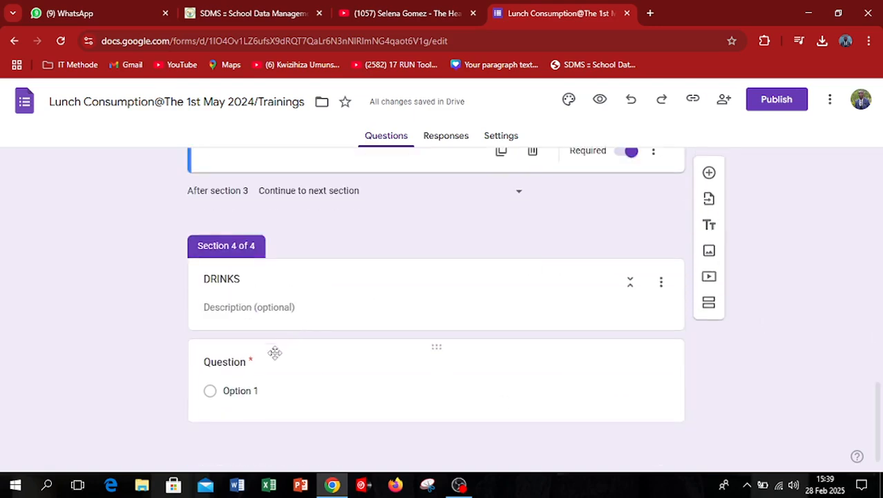
left_click(255, 366)
key("ctrl+v")
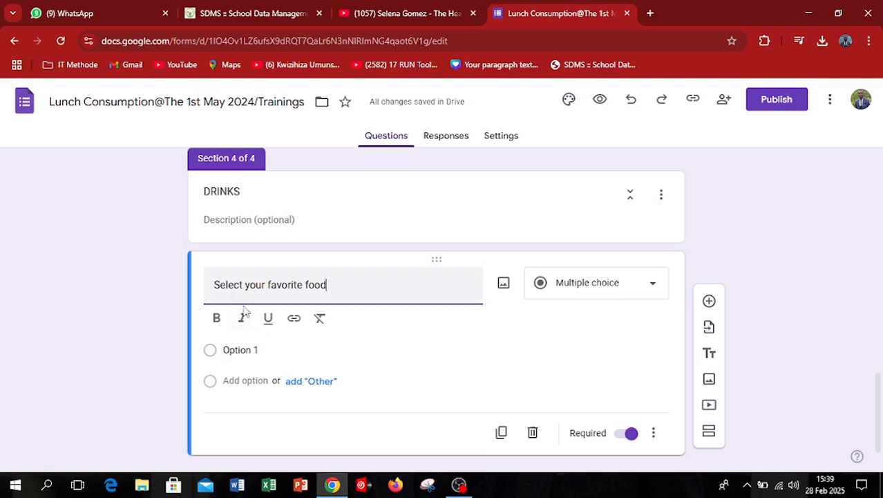
Reword the DRINKS section's question as "Select your favorite Drink among the available drinks".
key("BackSpace")
key("BackSpace")
key("BackSpace")
key("BackSpace")
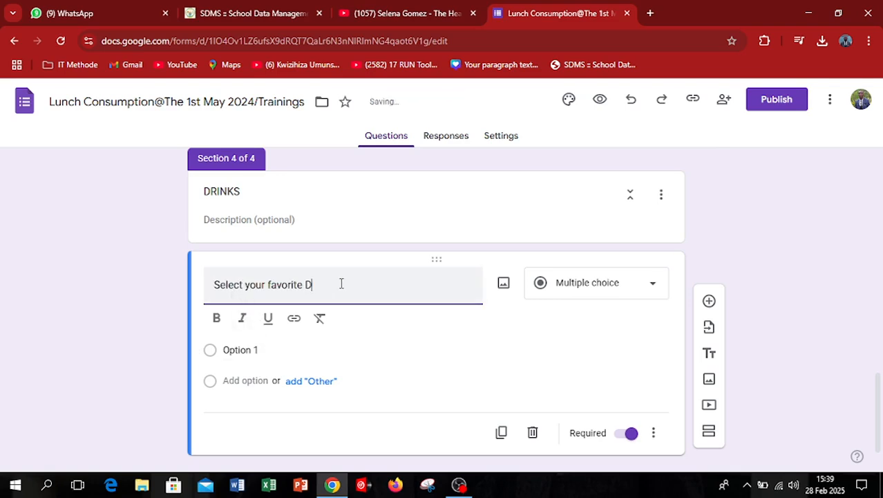
type("Drinks")
type("an")
type("ong the availab")
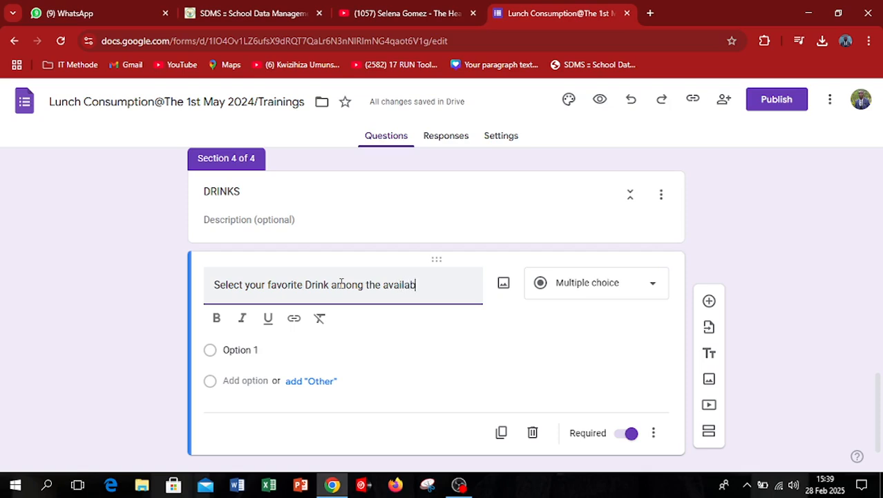
type("le drinks")
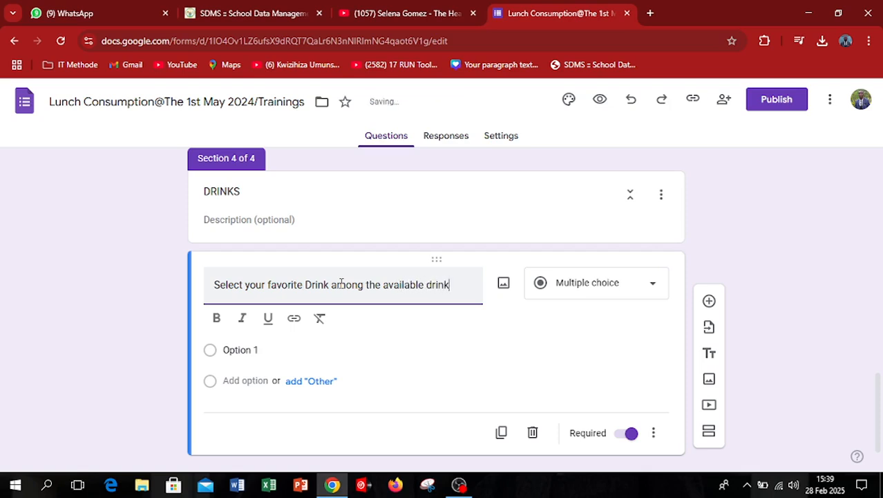
Review the FOOD section's question and its answer type for comparison with the drinks question.
left_click(260, 353)
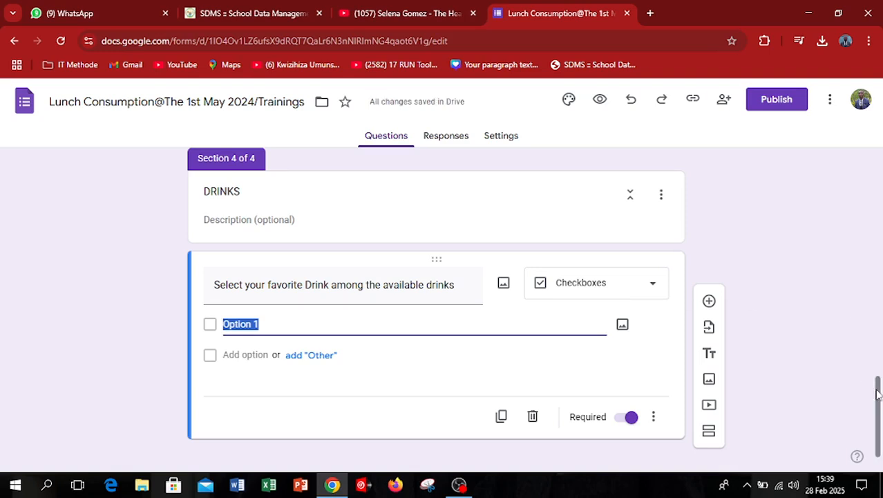
scroll(878, 387, "up", 1)
left_click_drag(880, 388, 881, 307)
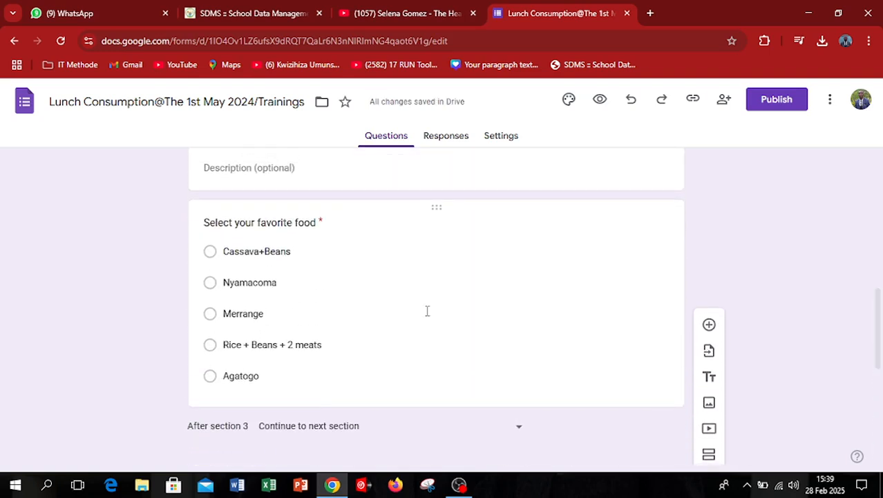
left_click(318, 241)
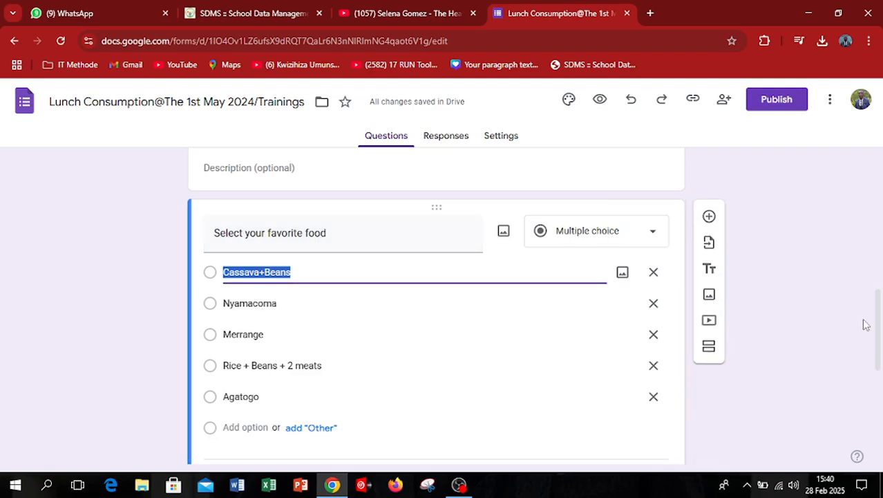
scroll(879, 323, "down", 5)
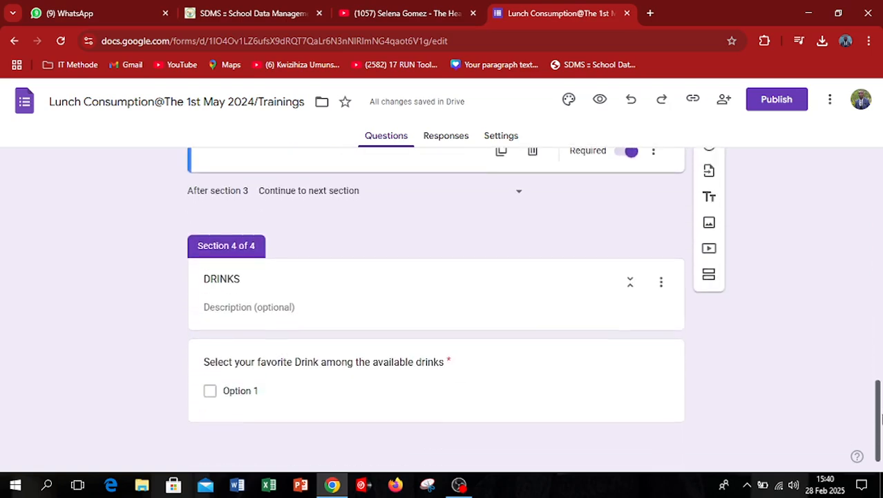
left_click(277, 374)
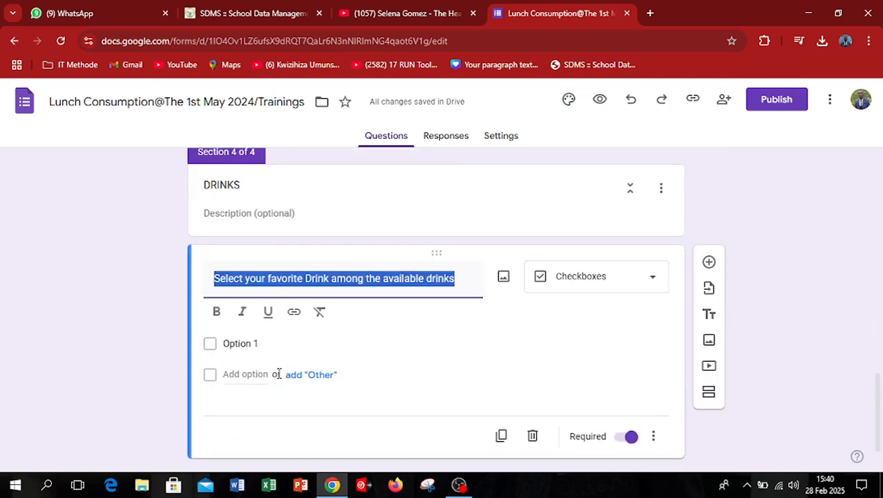
Choose Checkboxes as the answer type of the drinks question.
left_click(459, 285)
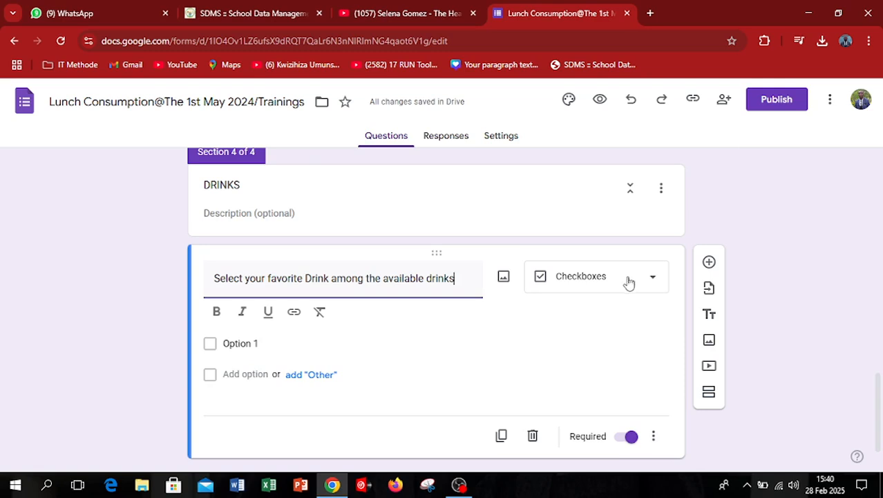
left_click(653, 282)
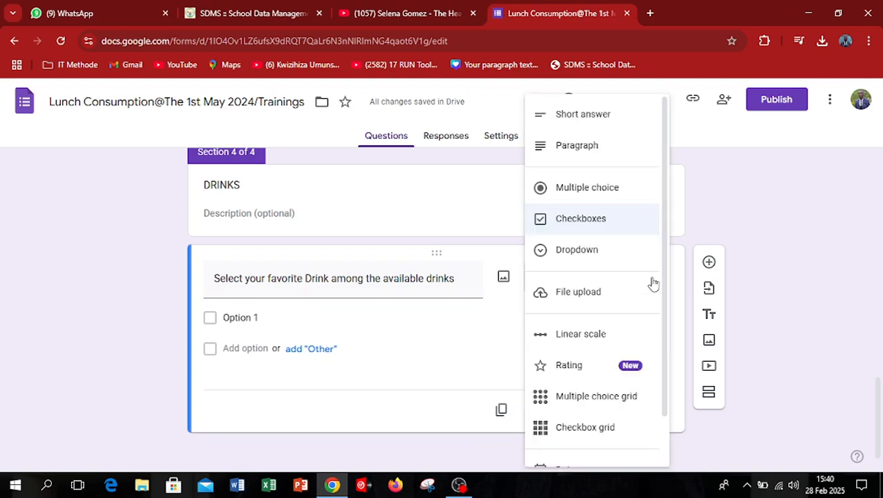
left_click(582, 222)
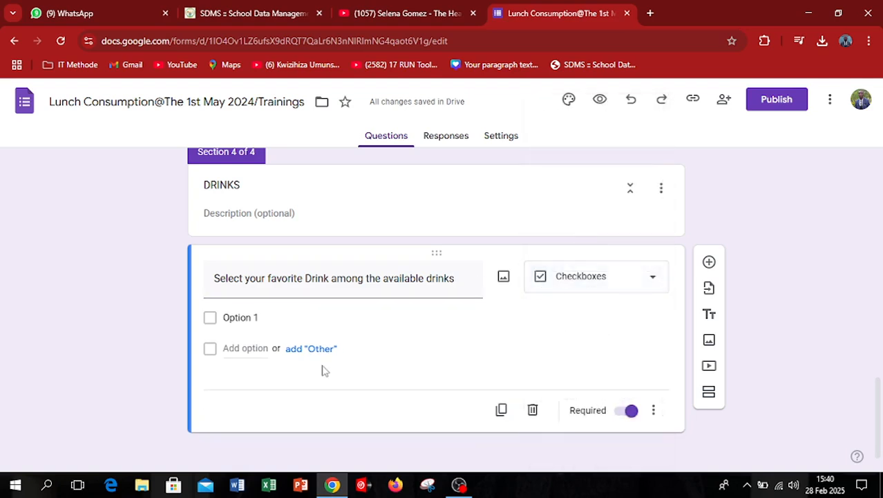
Enter "Water" and "Amster" as the first two answer options of the drinks question.
left_click(276, 317)
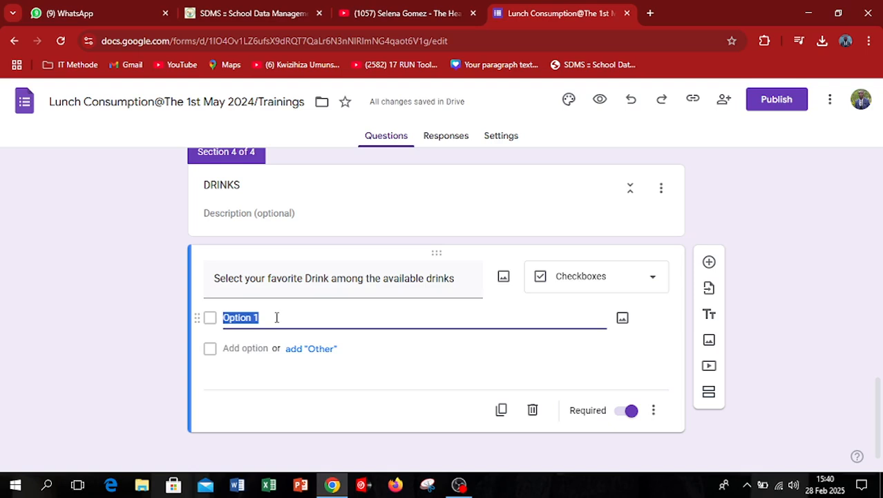
type("Wate")
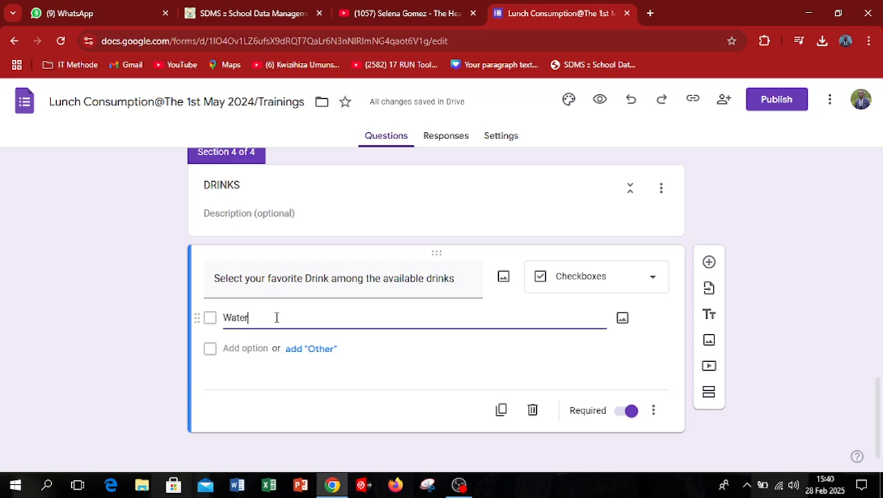
type("r")
key("Return")
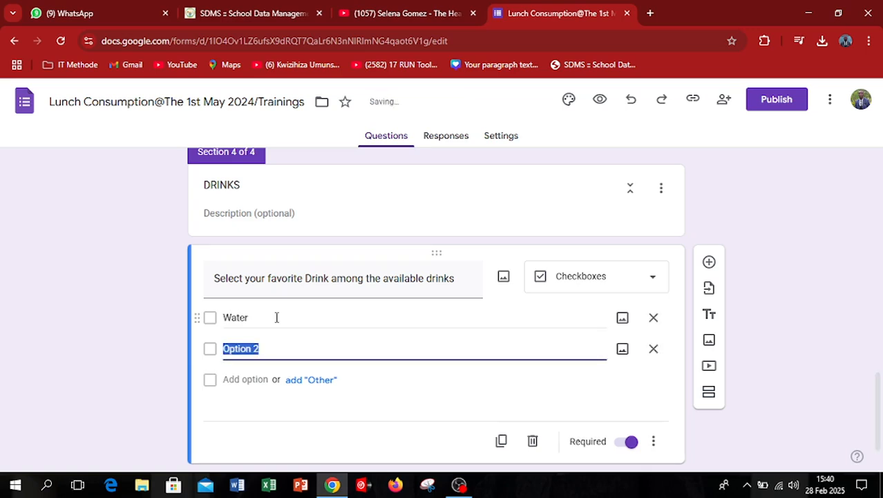
type("Amster")
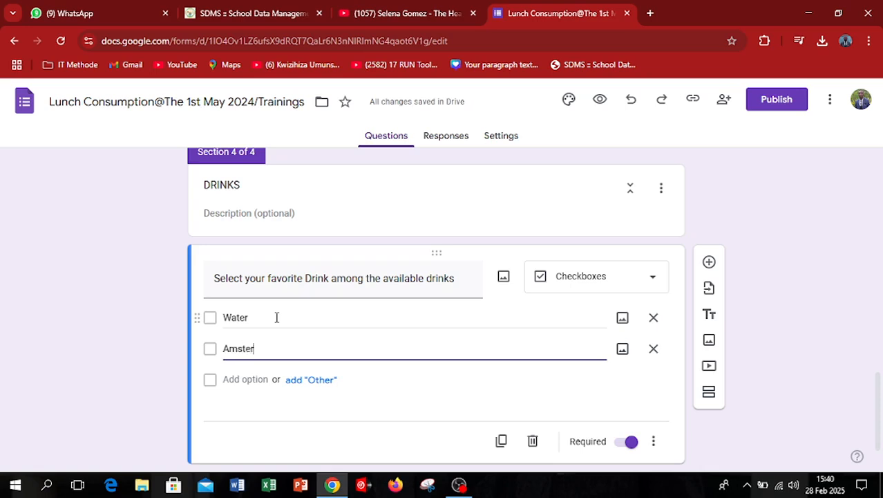
key("Return")
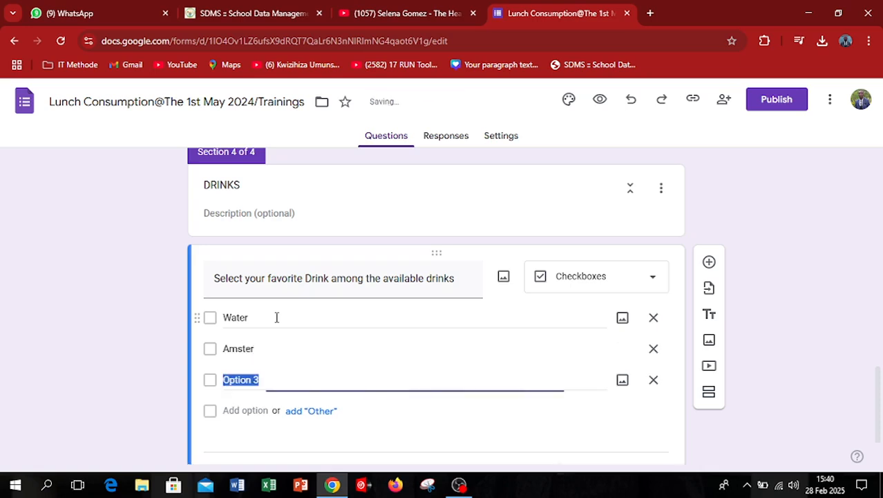
Enter "Fanta" and "Juice" as the third and fourth answer options of the drinks question.
type("Fanta")
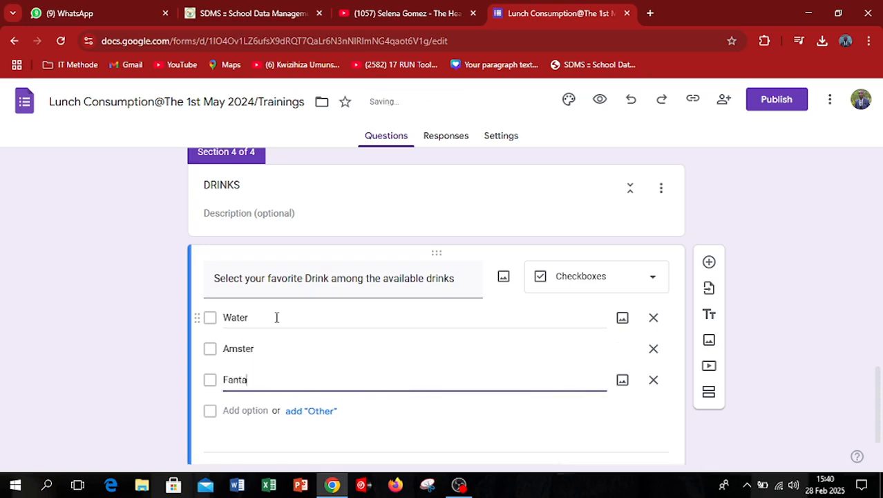
key("Return")
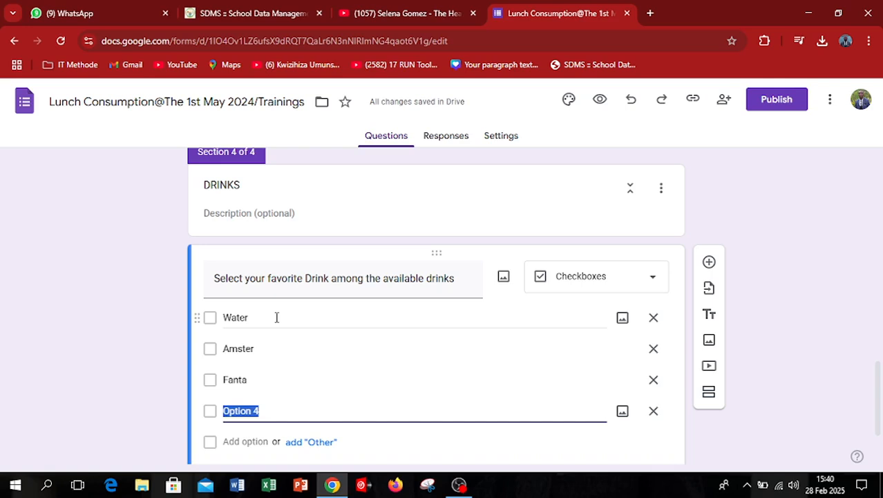
type("J")
type("o")
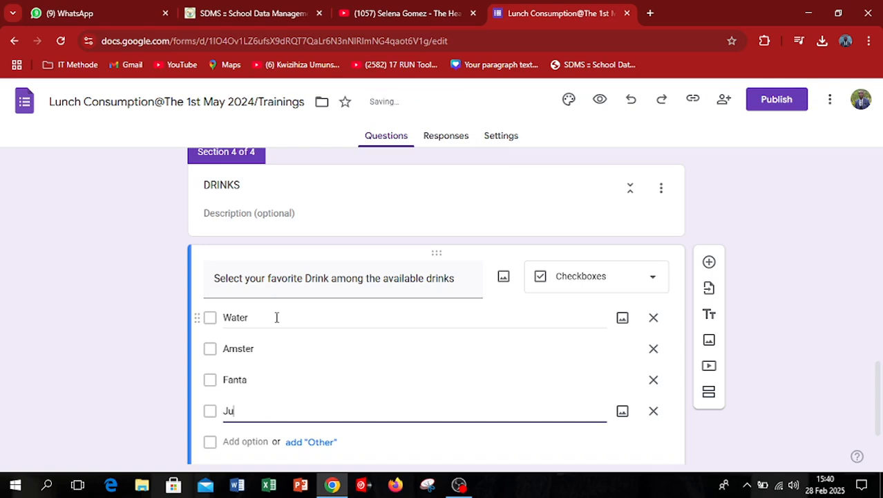
type("ice")
key("Return")
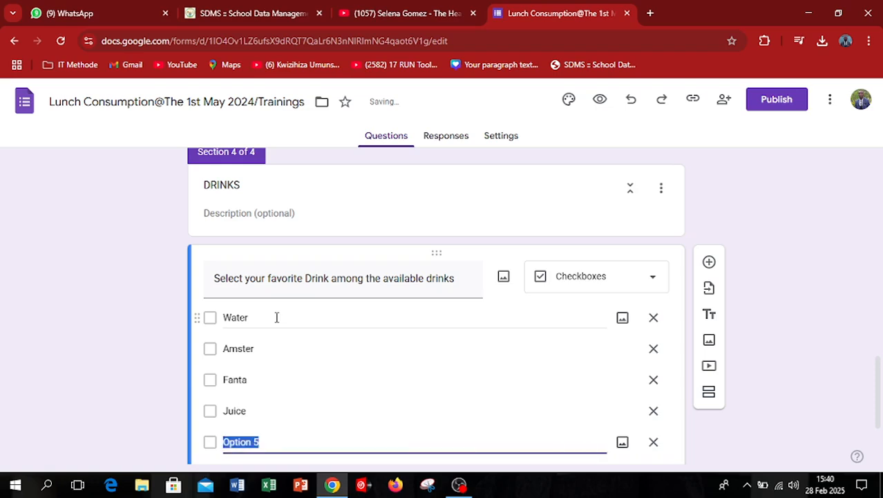
type("B")
key("BackSpace")
key("BackSpace")
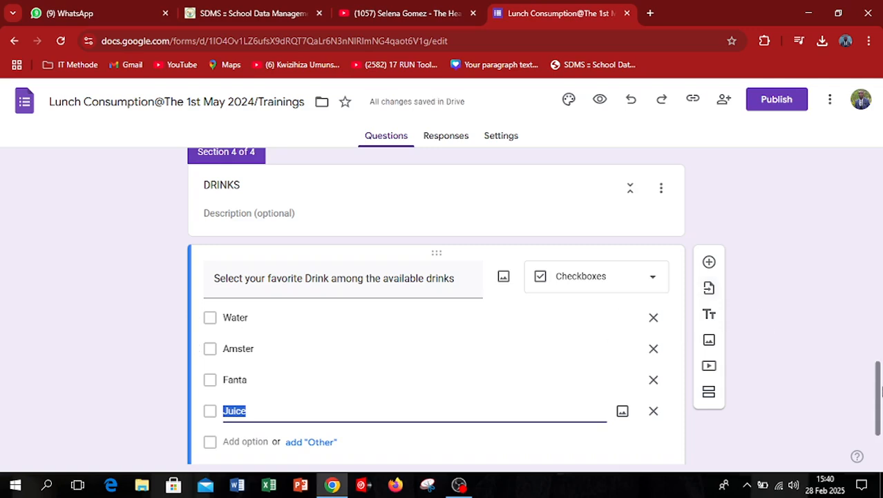
Add "Heinken" as the fifth answer option of the drinks question.
scroll(880, 391, "down", 2)
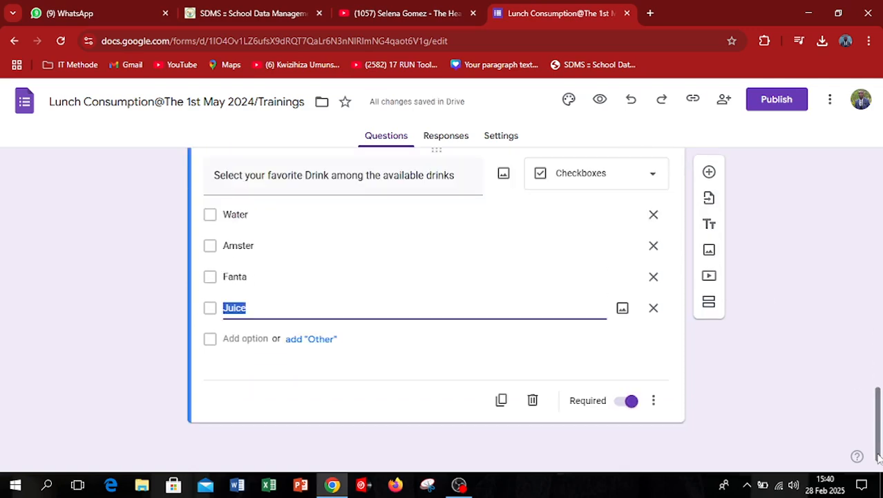
left_click(246, 338)
type("Hen")
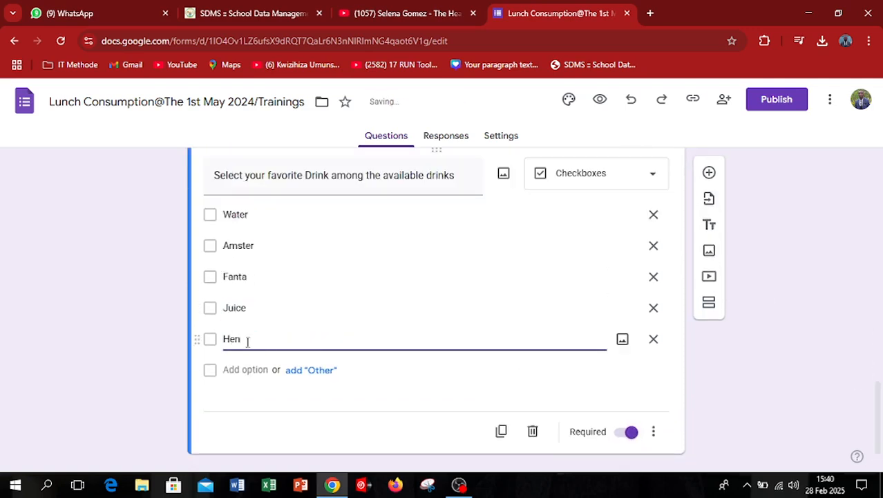
type("nken")
key("Return")
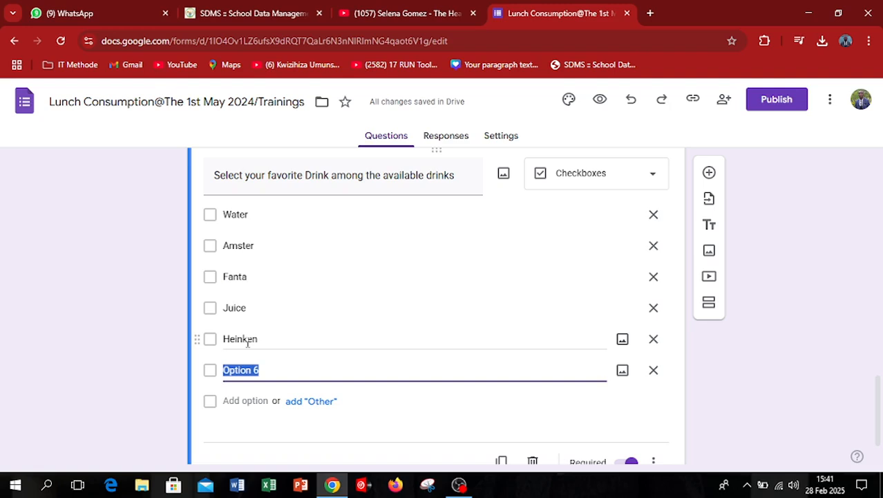
Enter "Skol" as the sixth answer option of the drinks question and remove the unused seventh option.
type("Skol")
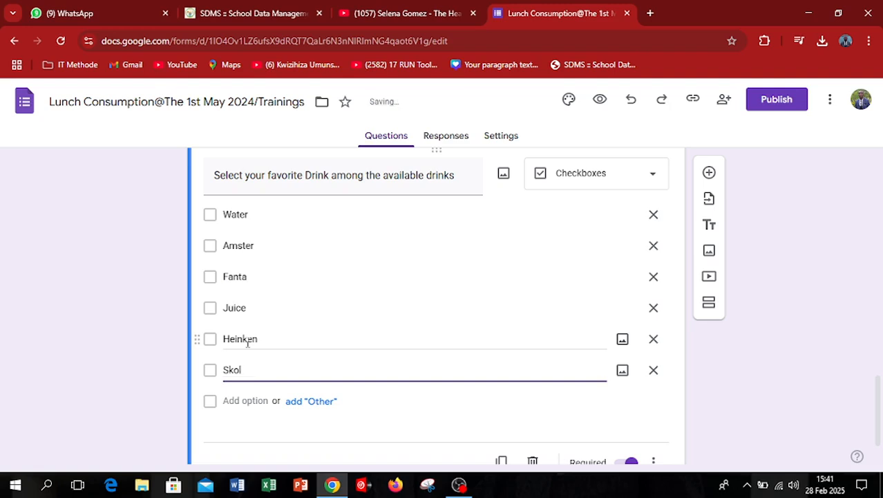
key("Return")
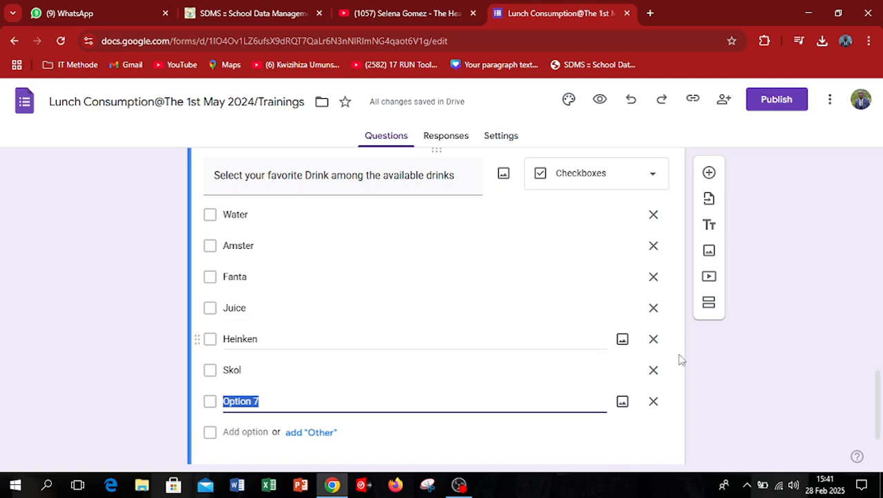
left_click(654, 401)
Open the form's settings and examine the Responses options for email collection, response copies, response editing and the one-response limit.
mouse_move(880, 396)
left_mouse_down()
mouse_move(879, 407)
mouse_move(879, 370)
mouse_move(879, 403)
left_mouse_up()
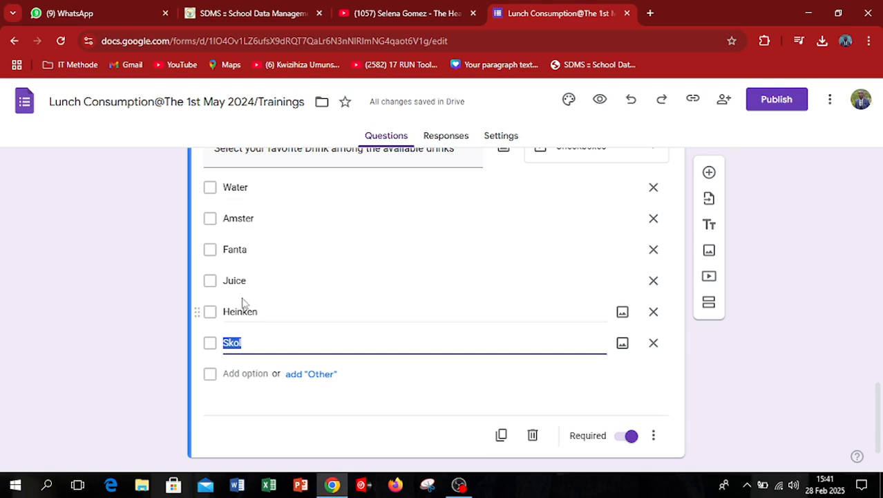
left_click_drag(879, 414, 882, 433)
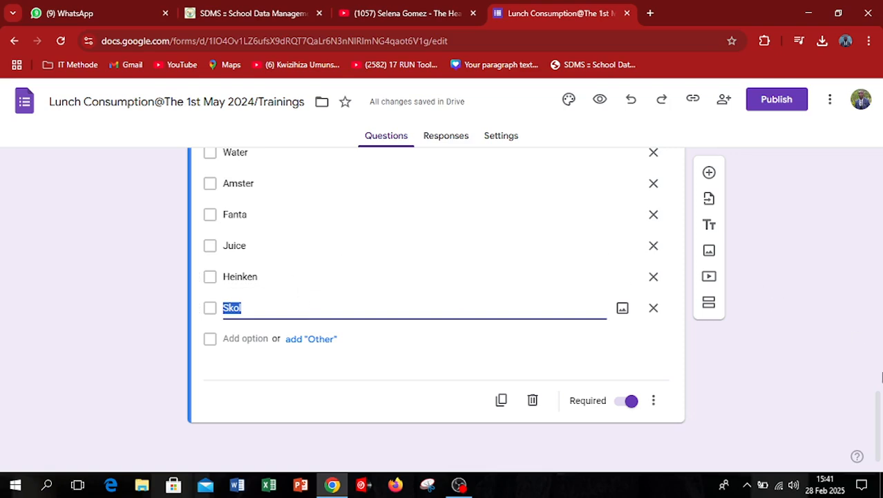
left_click_drag(876, 423, 876, 174)
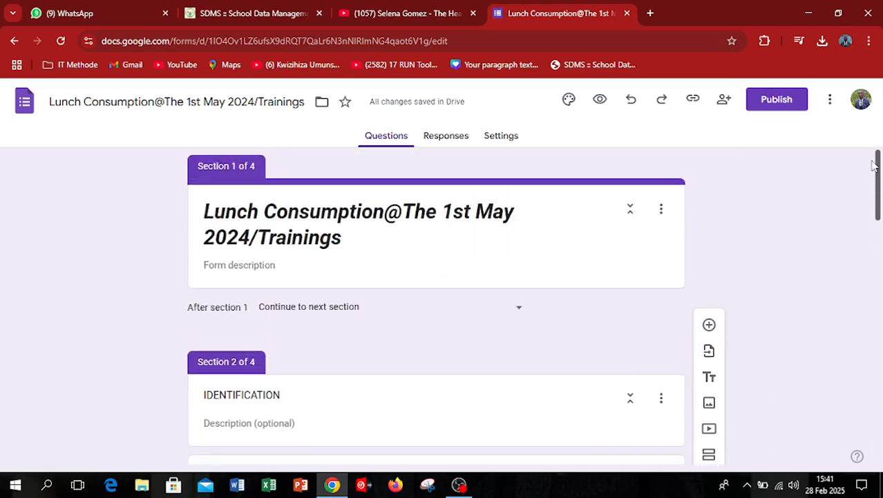
left_click(503, 136)
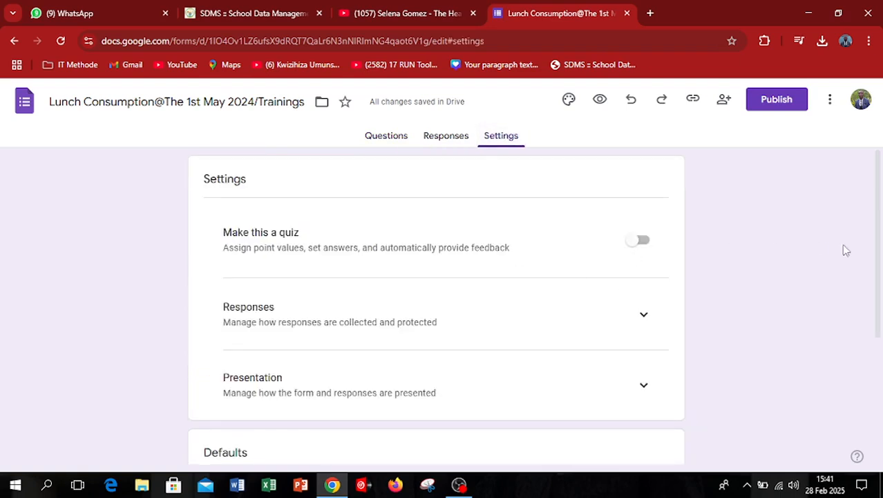
left_click_drag(876, 251, 882, 307)
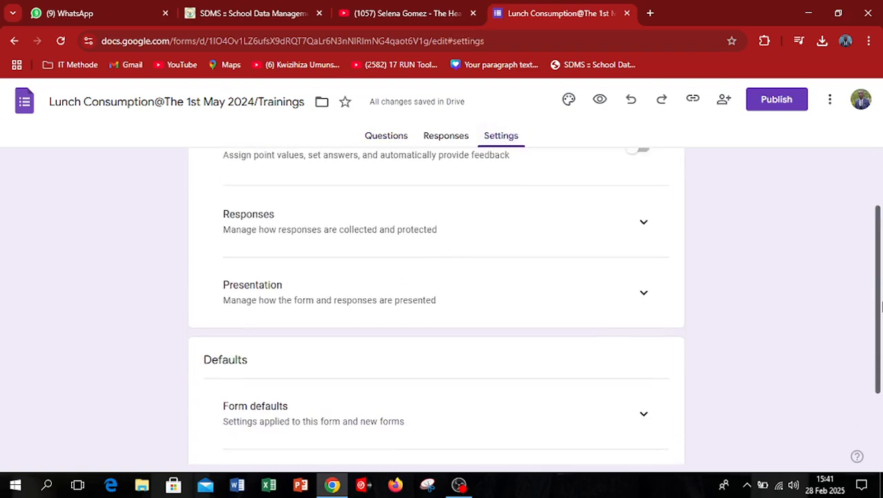
left_click(645, 230)
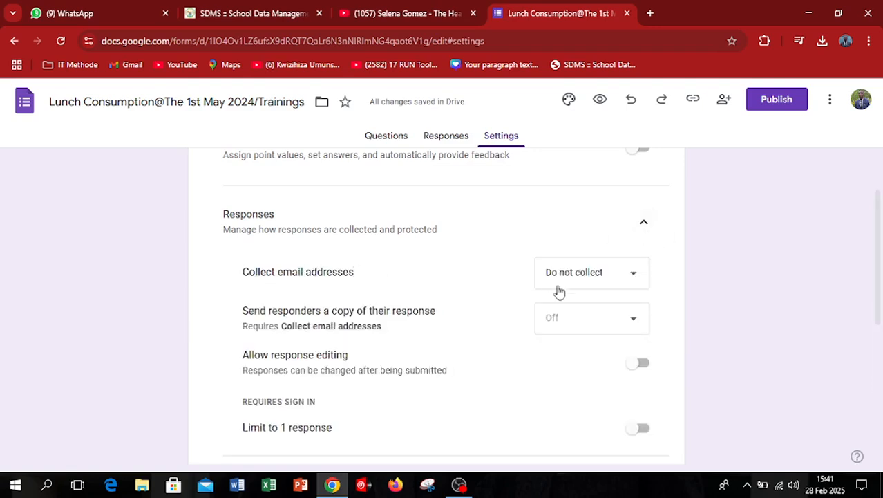
scroll(476, 381, "down", 2)
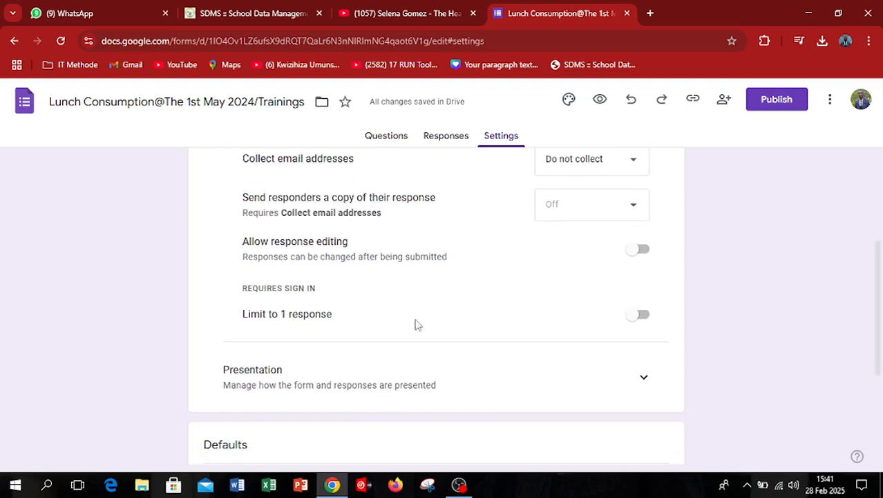
left_click_drag(878, 359, 879, 311)
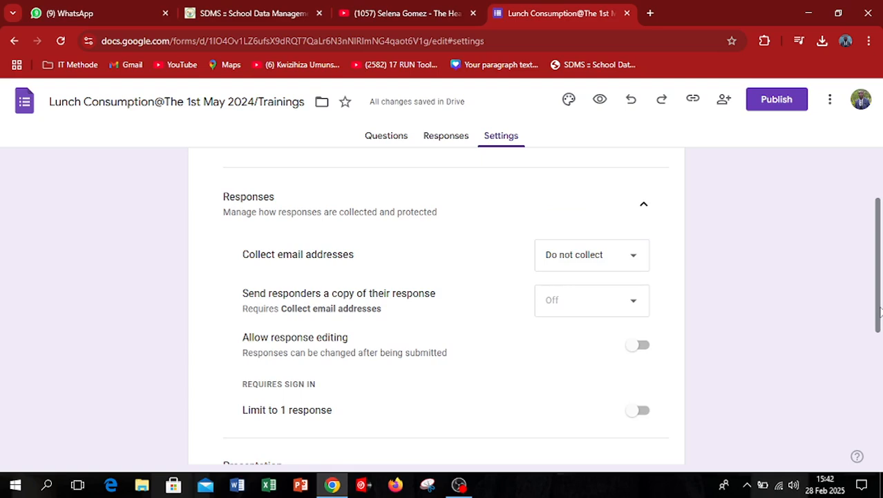
left_click_drag(880, 304, 880, 285)
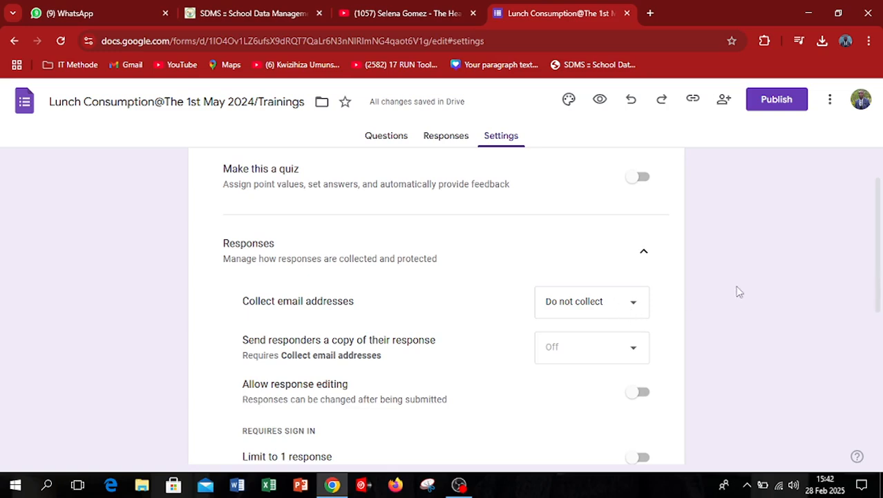
Limit the form to one response per respondent and expand the Presentation settings.
scroll(876, 290, "down", 2)
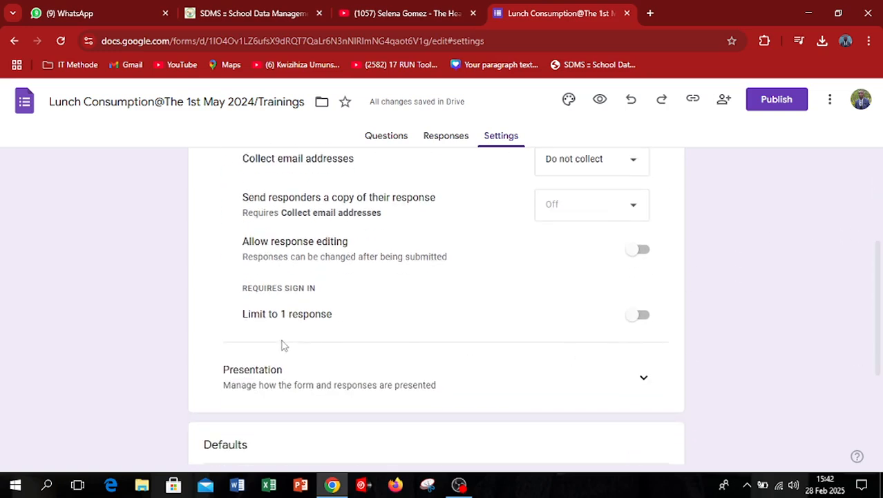
left_click(641, 316)
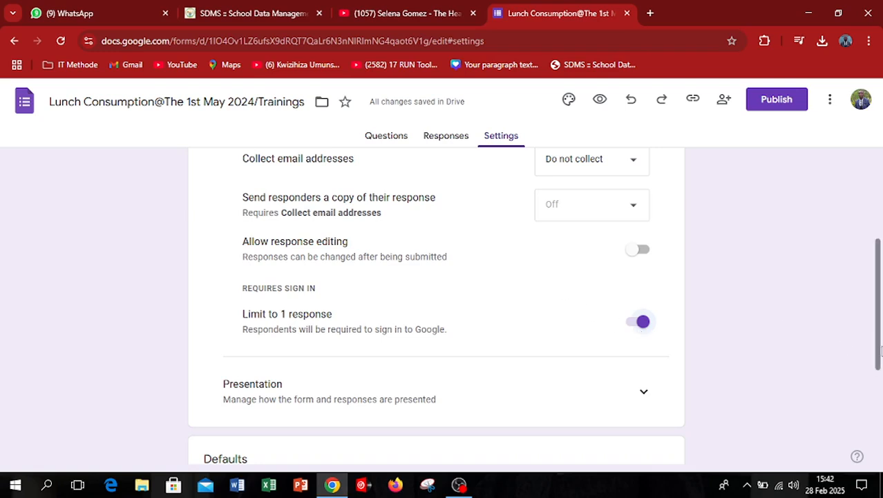
scroll(880, 342, "down", 1)
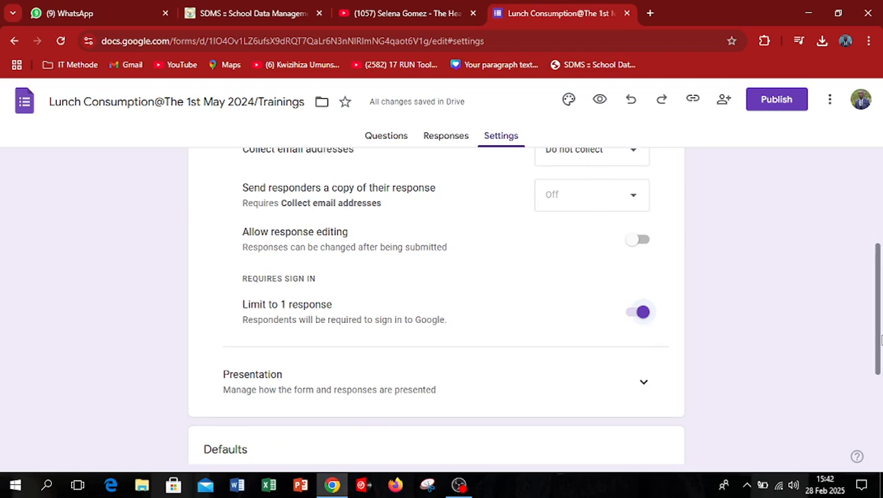
left_click_drag(880, 337, 881, 344)
scroll(880, 352, "down", 2)
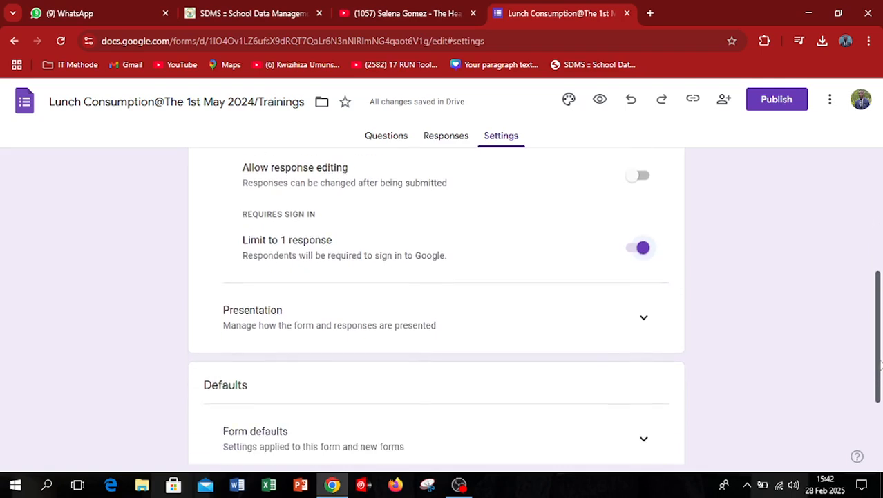
left_click(645, 246)
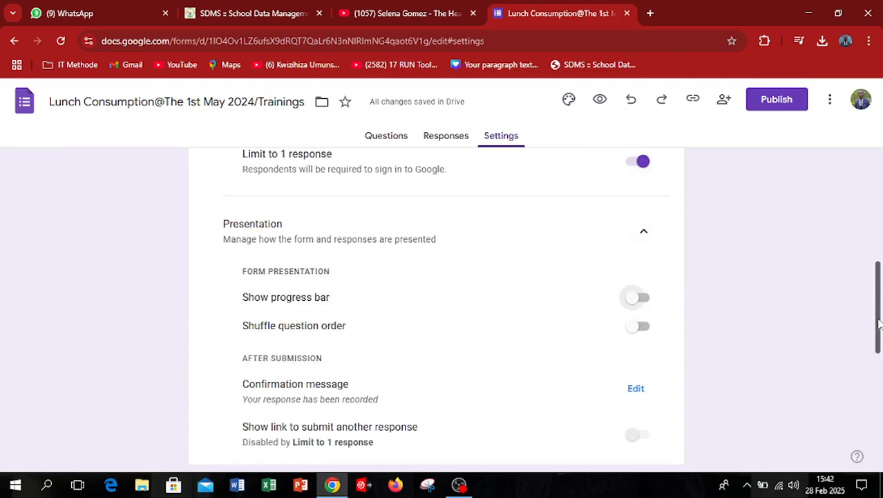
Set the form's confirmation message to "Thank you for fulfilling this form" and save it.
scroll(880, 333, "down", 2)
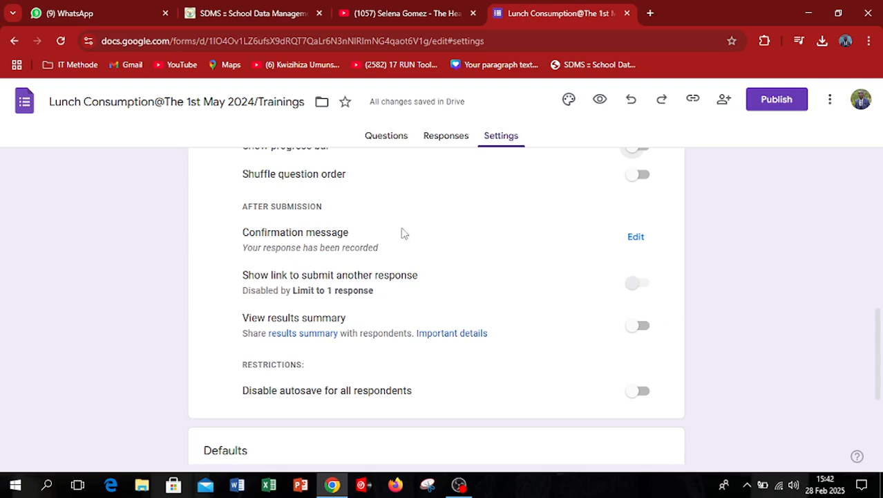
left_click(636, 239)
type("tHAN")
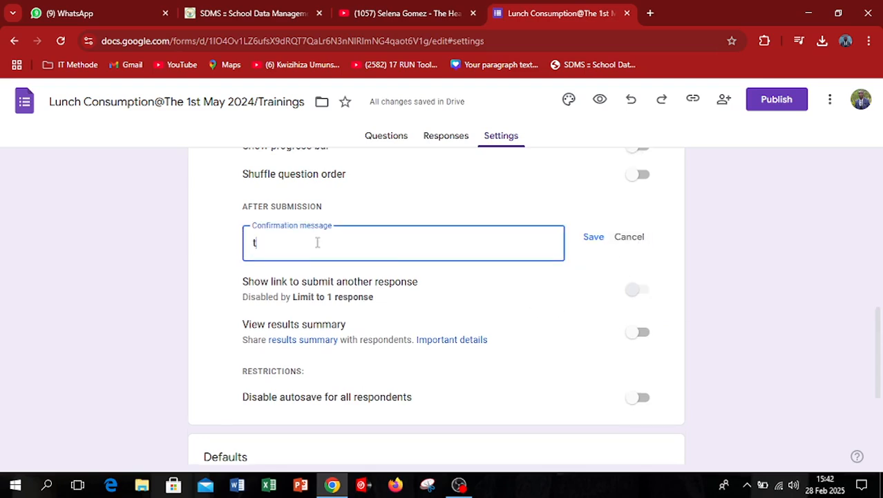
key("BackSpace")
key("BackSpace")
key("BackSpace")
key("BackSpace")
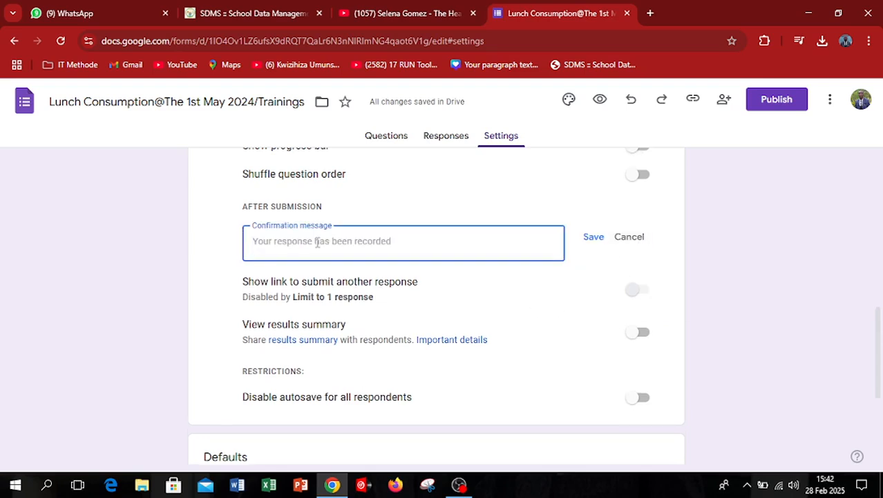
type("T")
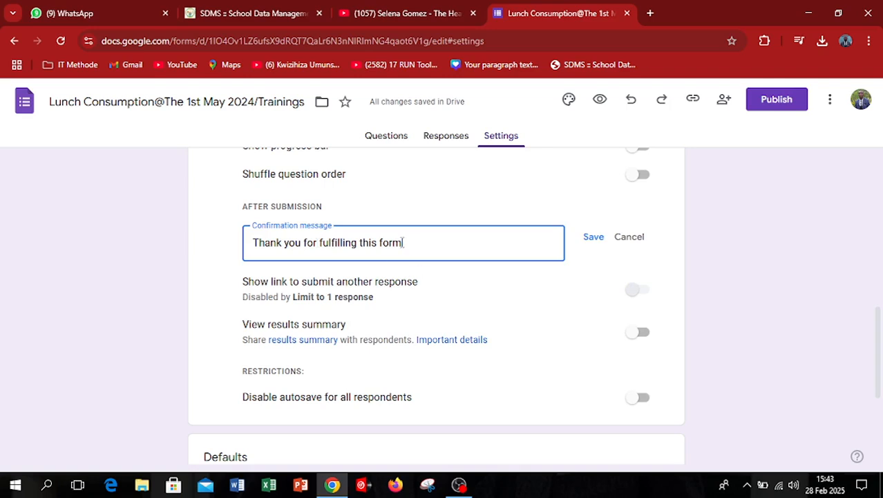
left_click(589, 237)
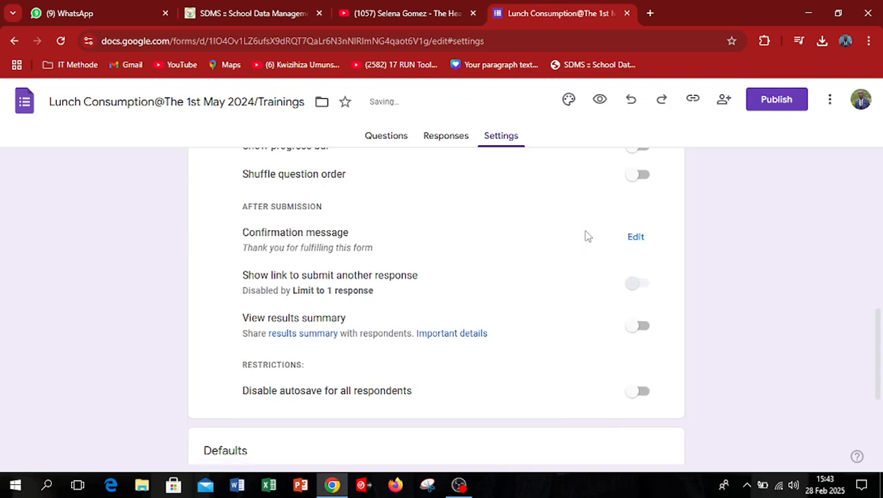
Add "!!!!" to the confirmation message and a second line reading "From IT Methode's Server", and save it.
left_click(636, 237)
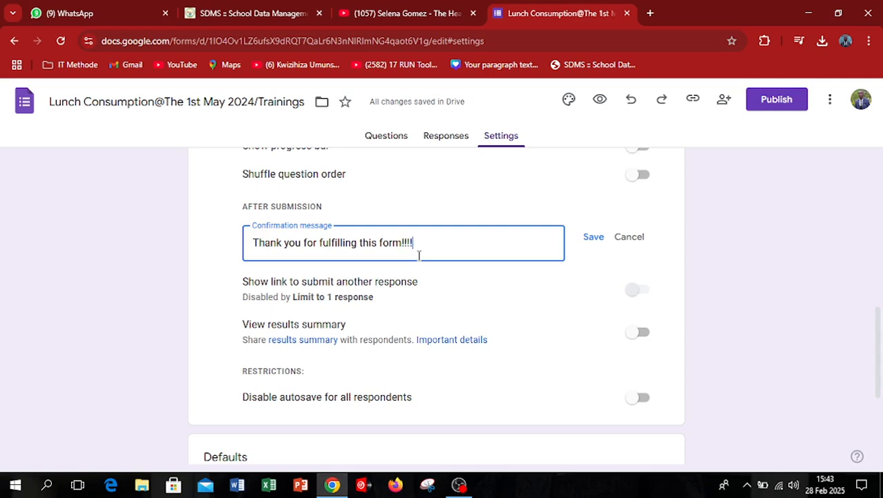
key("Return")
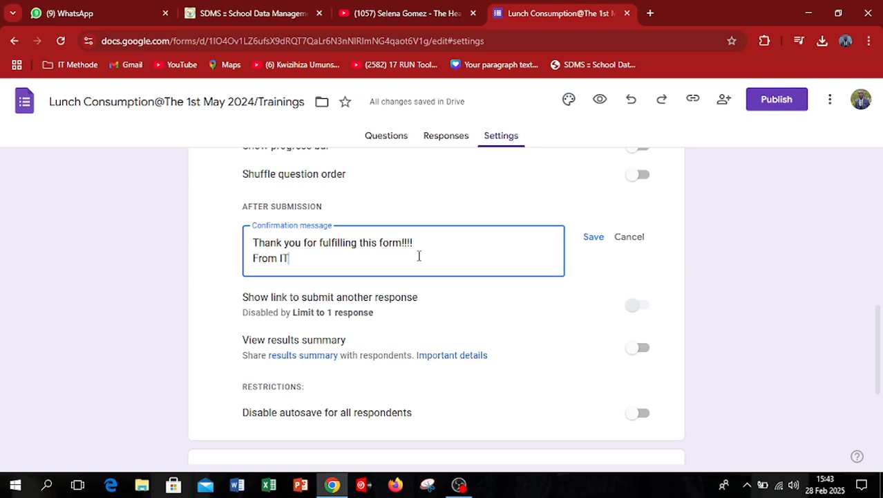
type("From IT m")
key("Home")
key("BackSpace")
type("M")
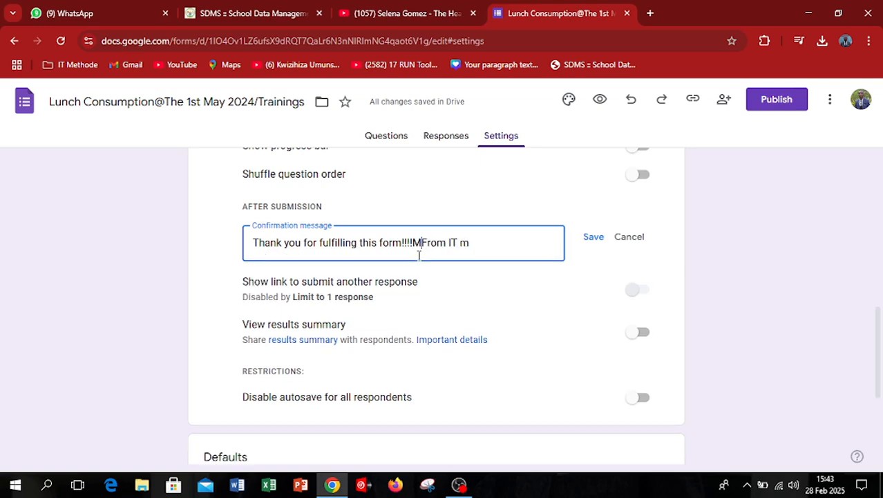
key("Return")
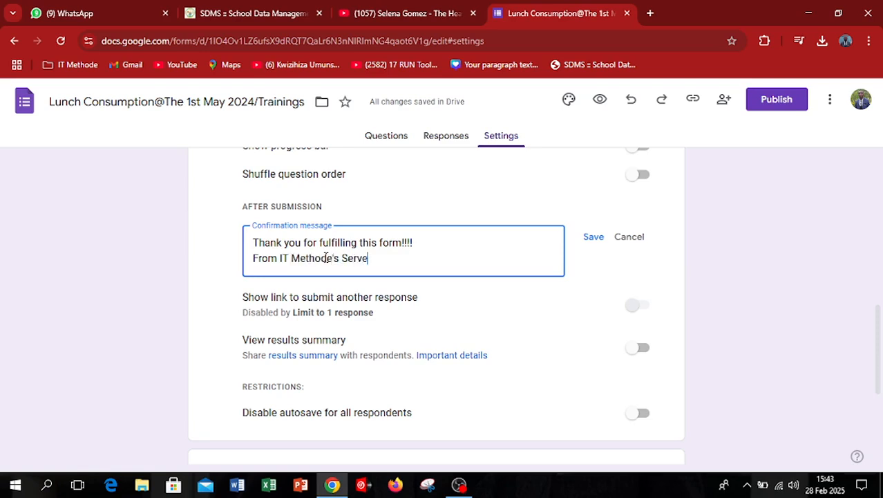
left_click(594, 237)
Expand the form defaults and question defaults, and have questions made required by default.
scroll(875, 338, "down", 5)
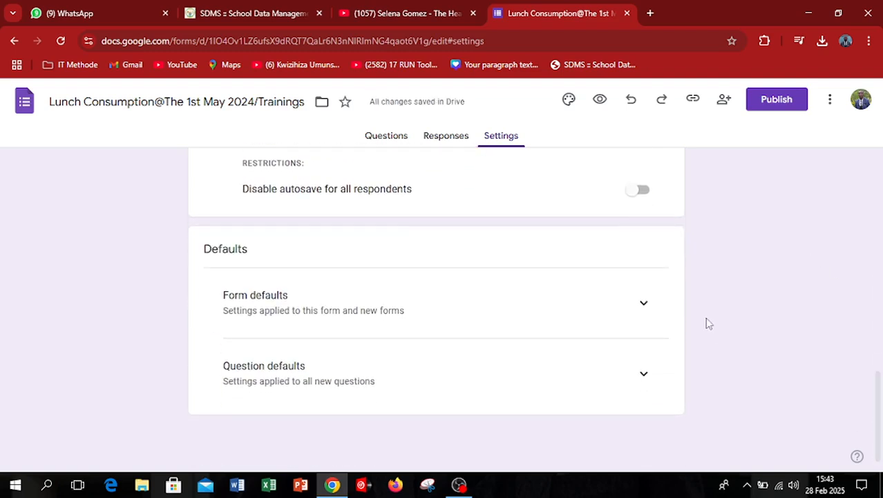
left_click(644, 303)
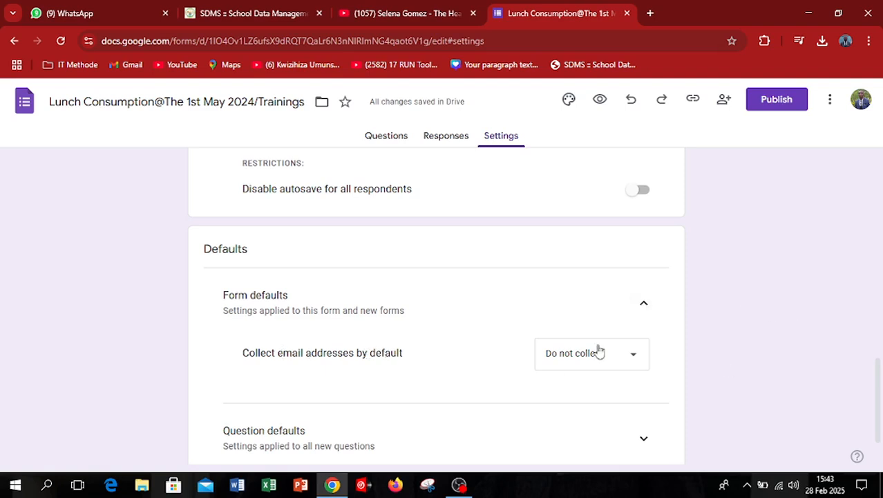
scroll(880, 415, "down", 2)
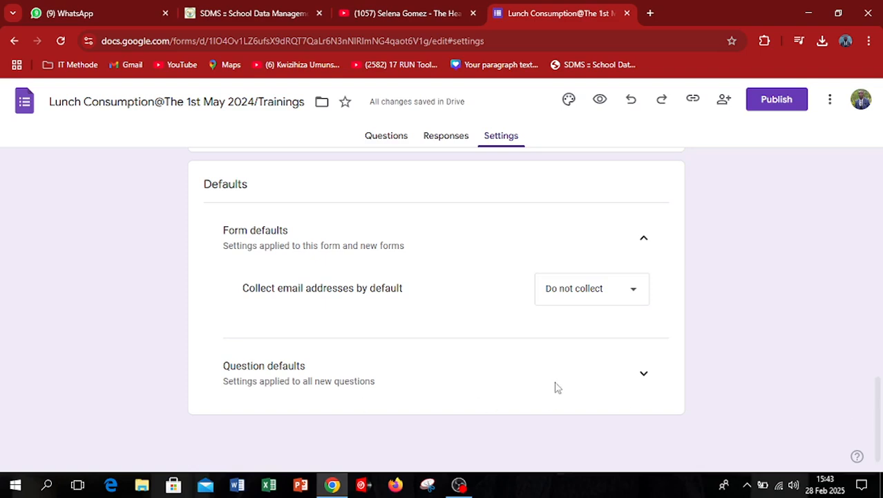
left_click(647, 382)
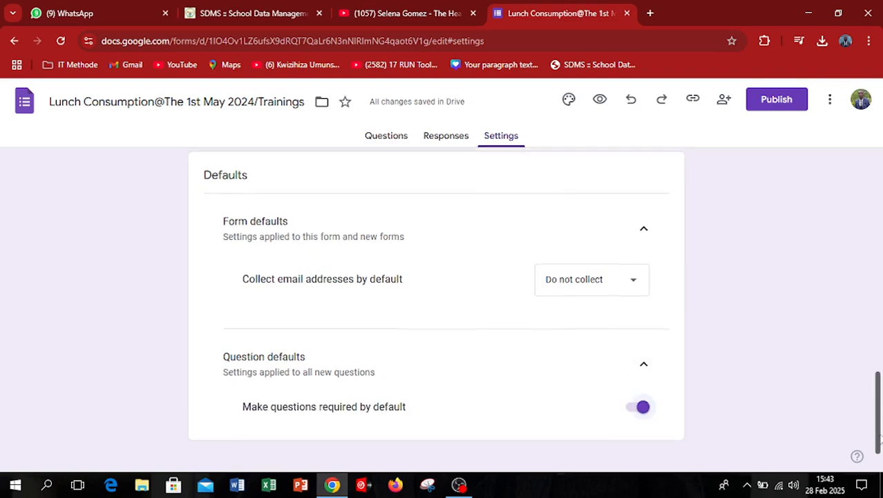
scroll(872, 415, "down", 1)
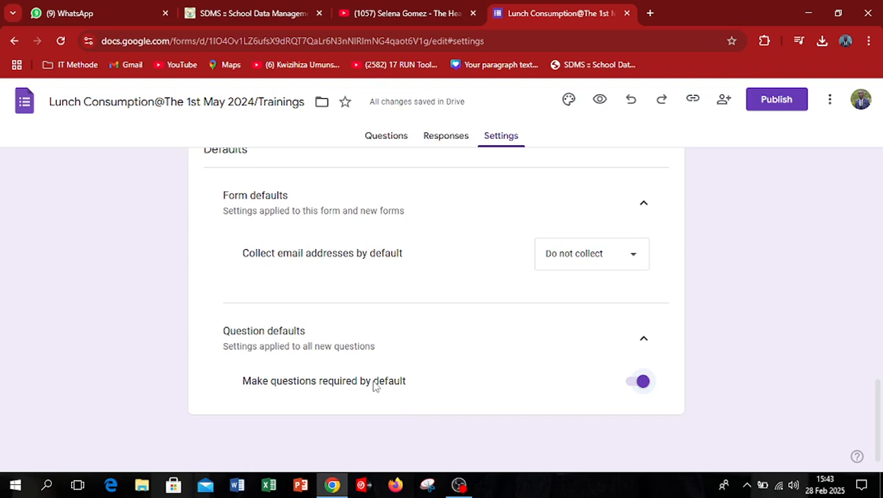
left_click(639, 384)
left_click(645, 391)
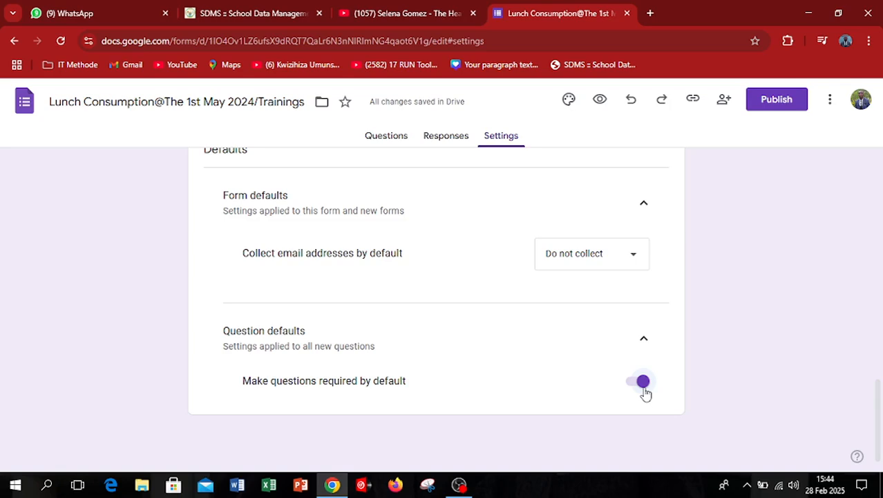
View the form's Responses page and return to its questions.
left_click_drag(876, 413, 881, 136)
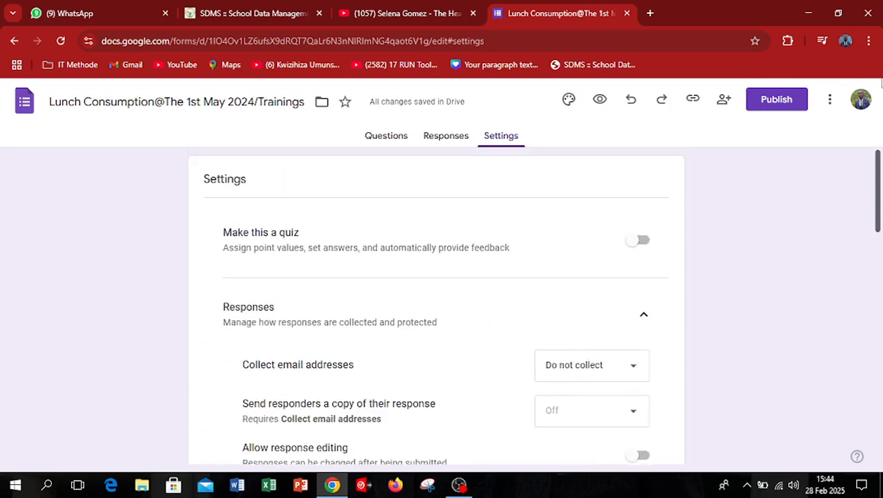
left_click(446, 139)
left_click(372, 139)
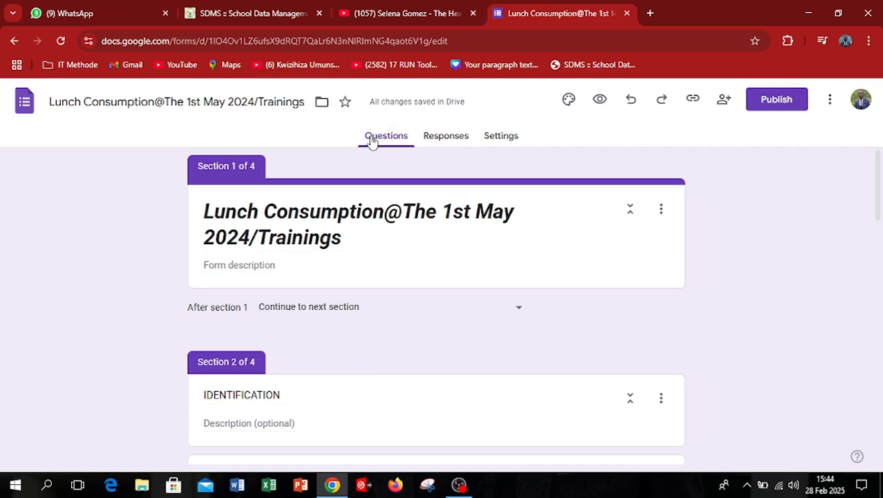
Open the form's theme customization and set the header text to the Pacifico font at size 24.
left_click(570, 105)
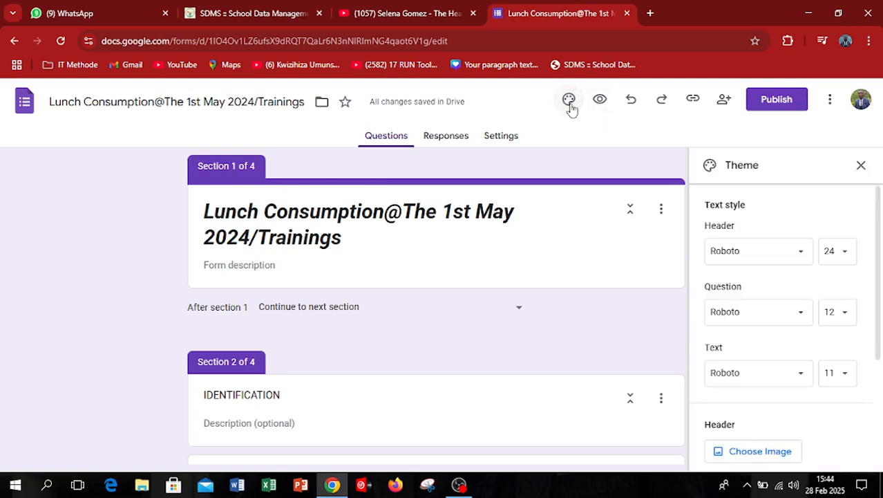
left_click(861, 165)
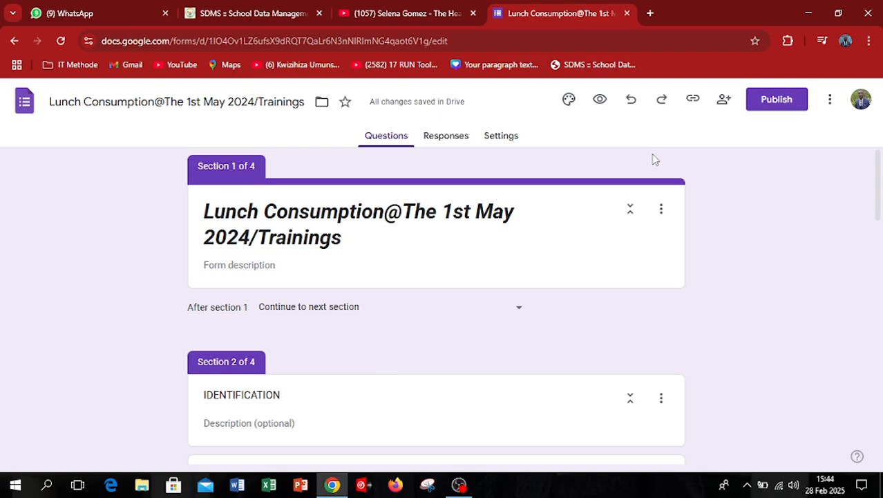
left_click(569, 101)
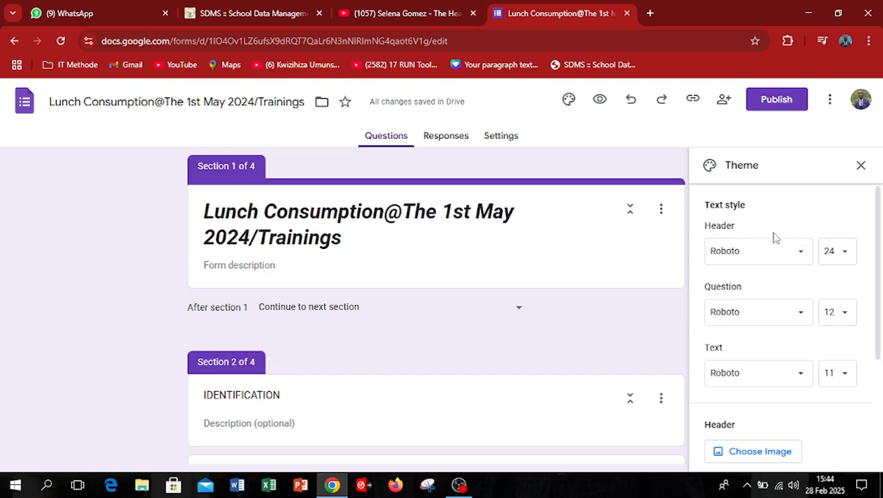
left_click(800, 256)
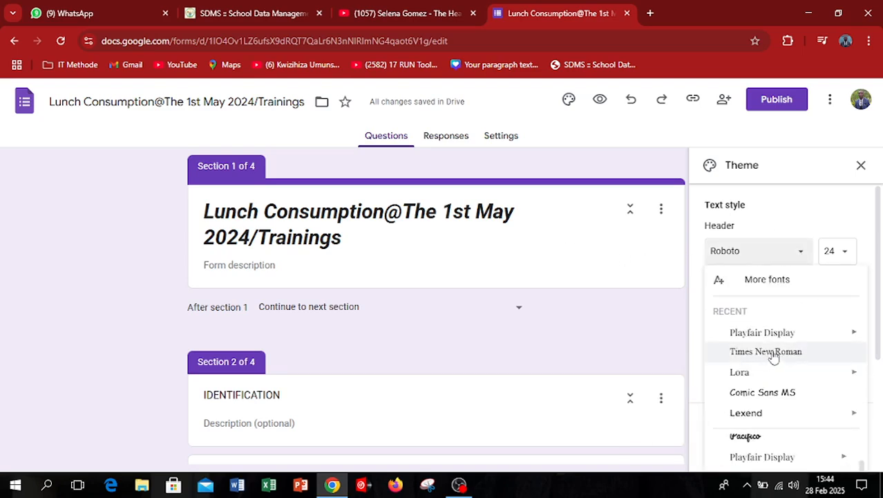
left_click(877, 341)
scroll(877, 340, "down", 1)
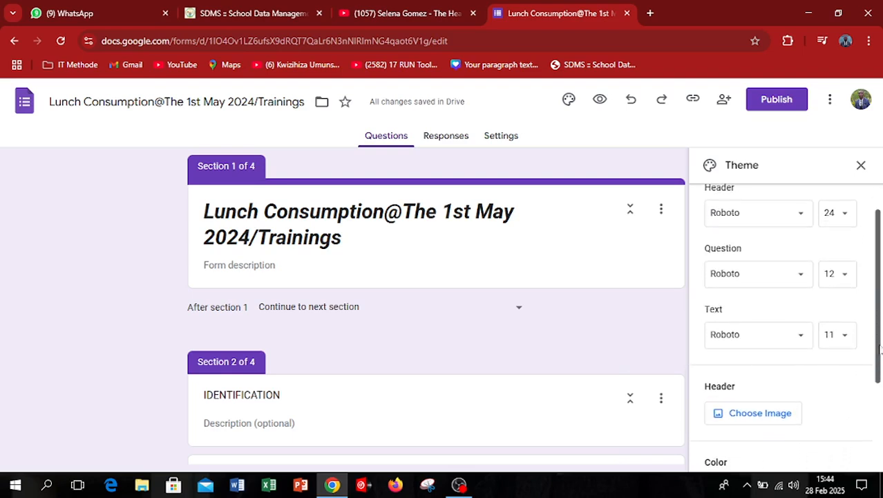
left_click(795, 229)
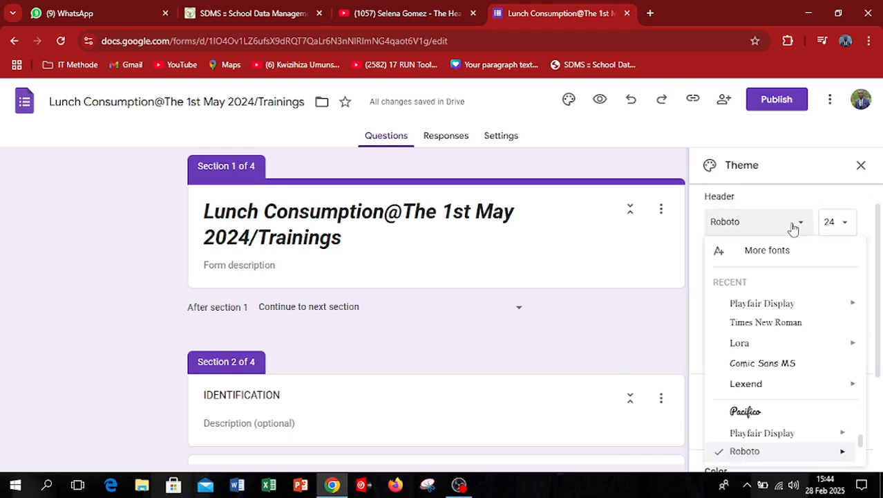
mouse_move(749, 389)
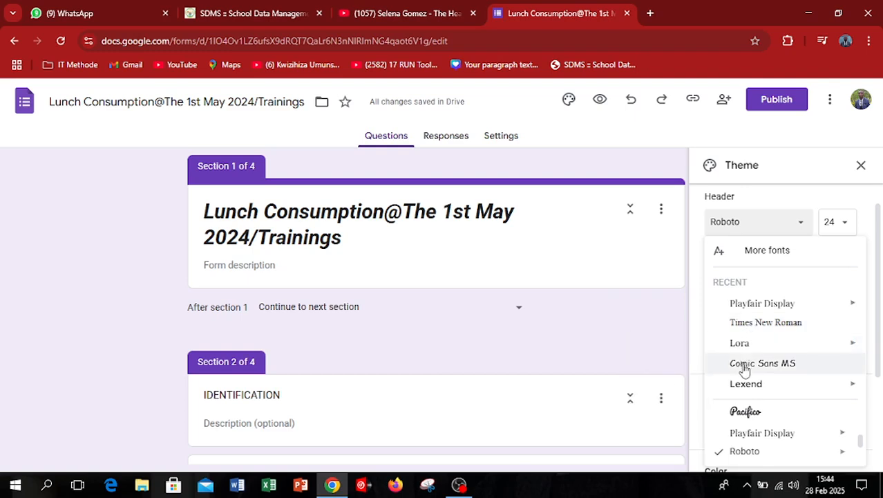
left_click(879, 359)
scroll(878, 359, "down", 1)
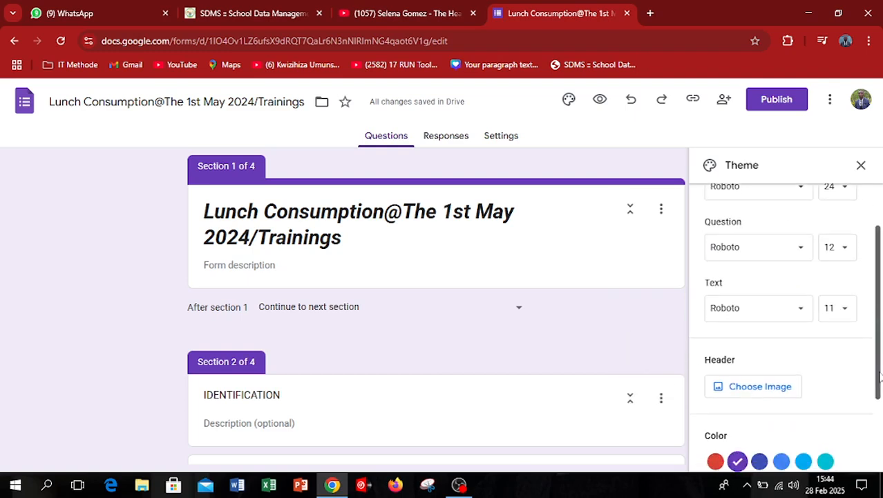
left_click(781, 193)
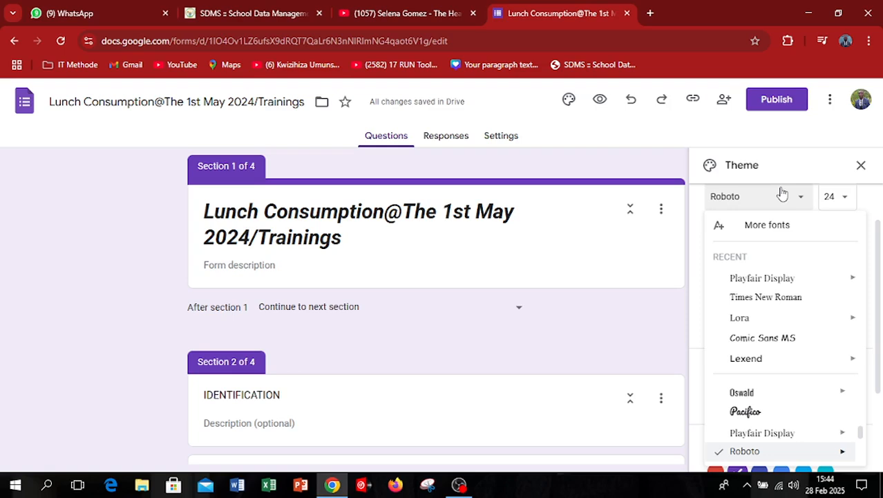
left_click(746, 412)
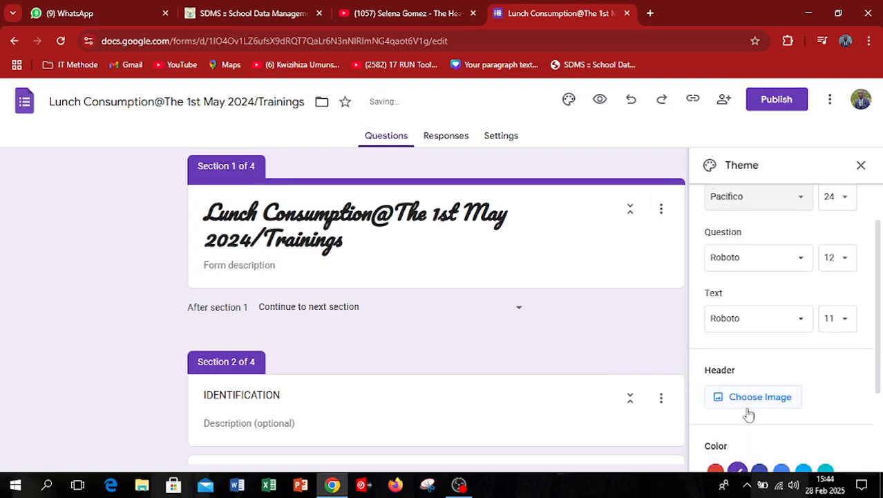
left_click(836, 198)
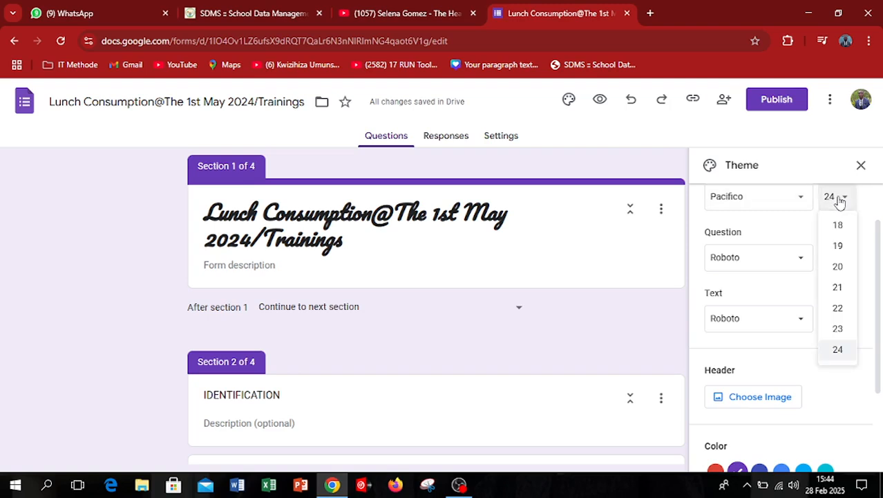
left_click(838, 349)
Set the theme's question text to the Times New Roman font at size 17.
left_click(793, 256)
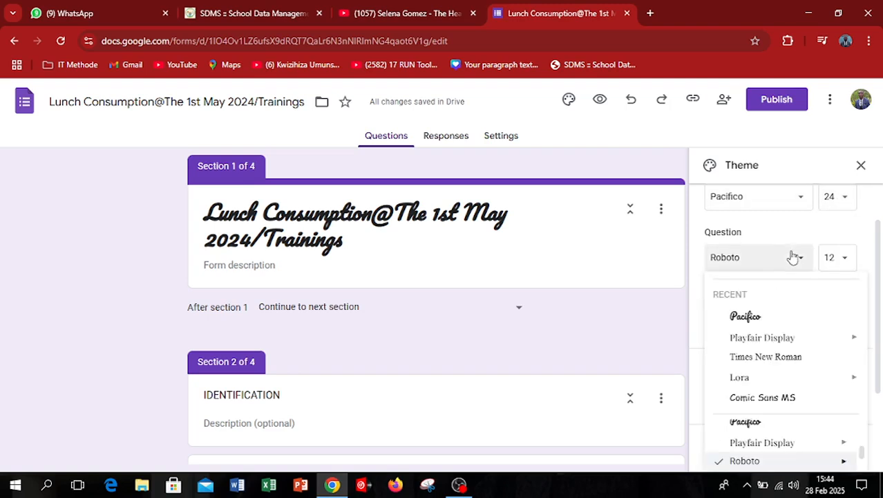
left_click_drag(879, 364, 882, 427)
scroll(882, 427, "up", 2)
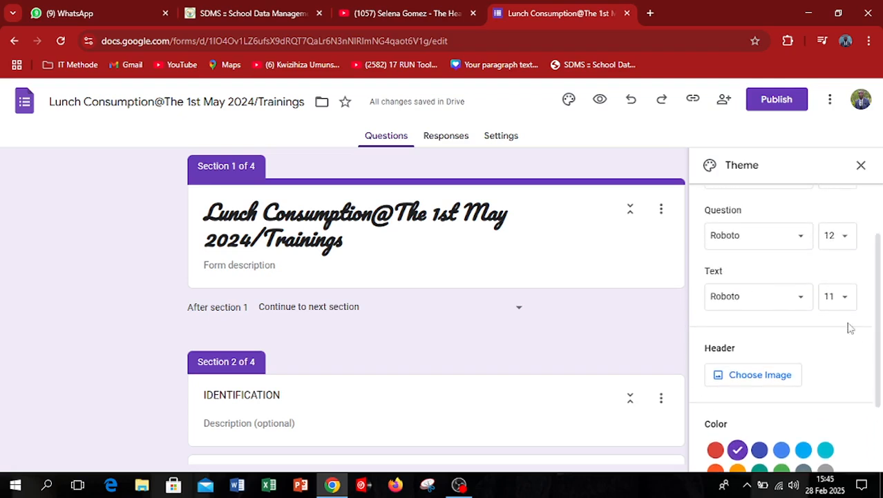
left_click(796, 236)
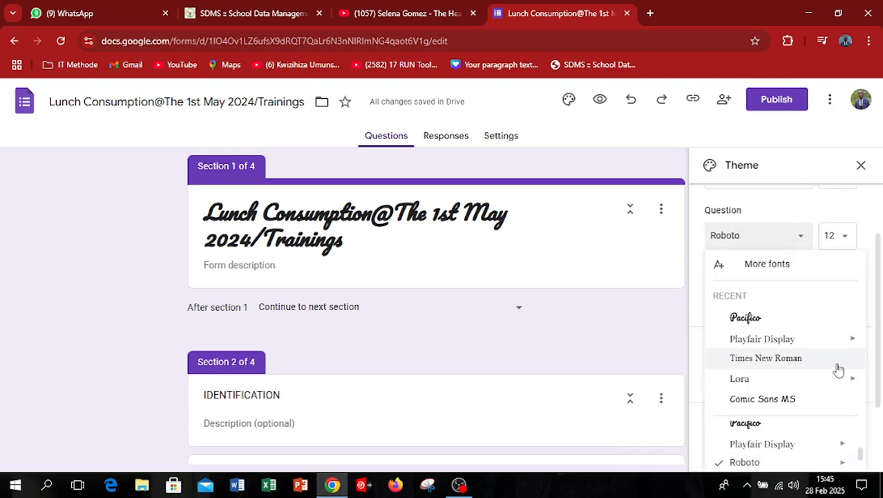
left_click(752, 360)
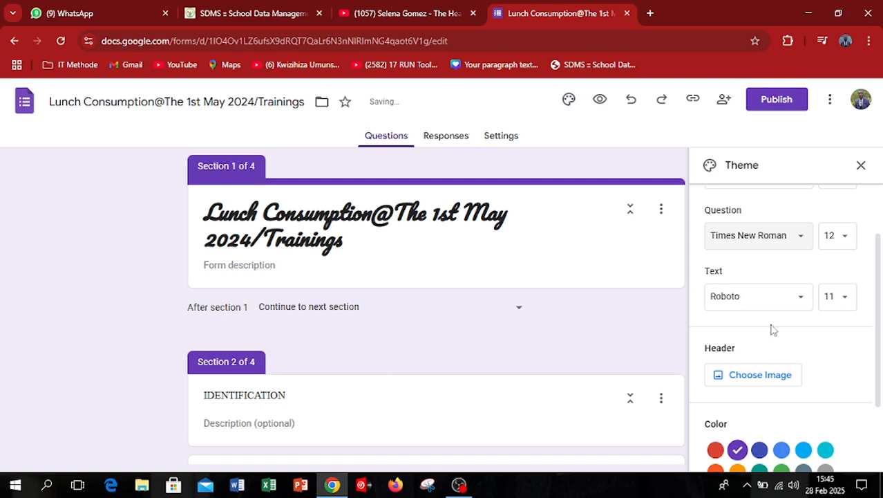
left_click(844, 235)
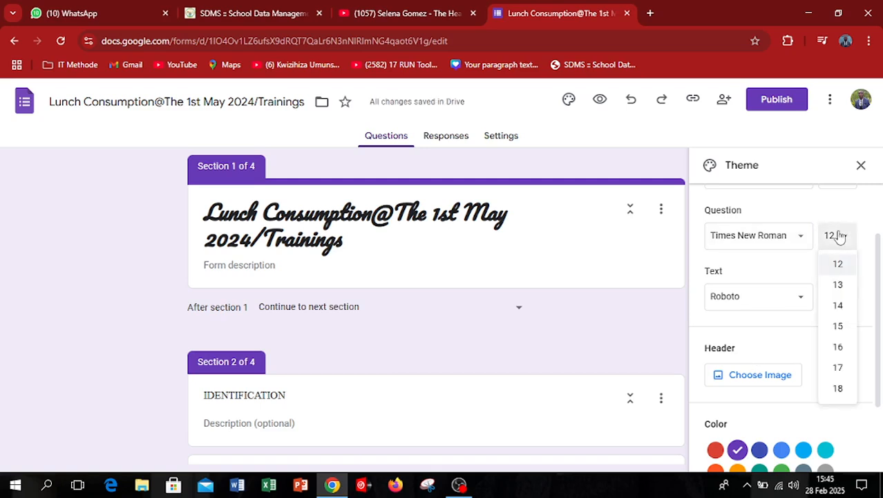
left_click(839, 366)
mouse_move(879, 295)
left_mouse_down()
mouse_move(882, 336)
mouse_move(882, 296)
left_mouse_up()
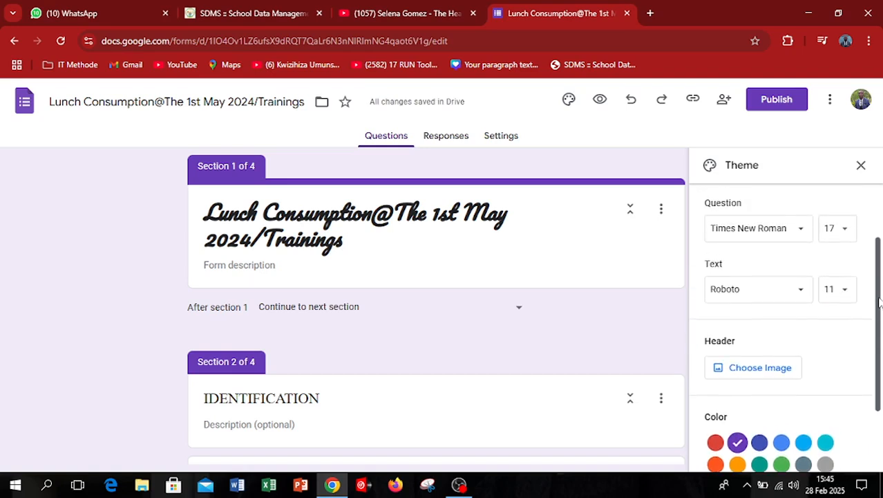
left_click(802, 290)
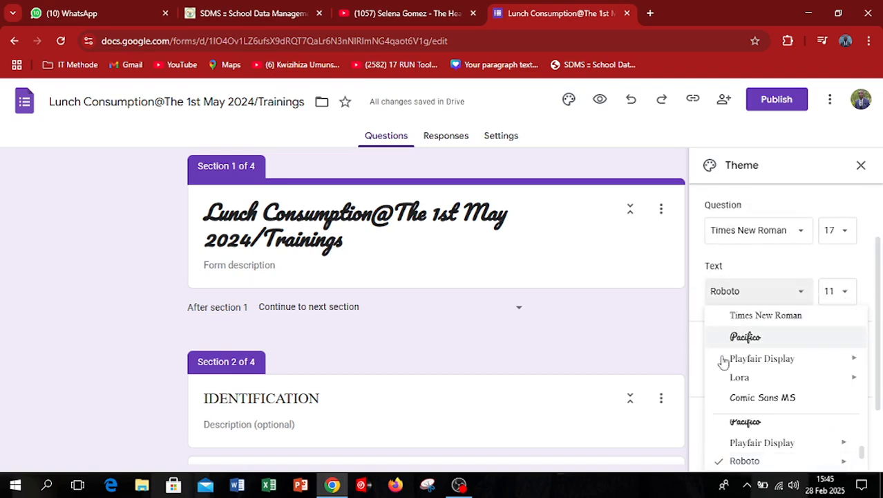
scroll(775, 394, "up", 3)
left_click(777, 287)
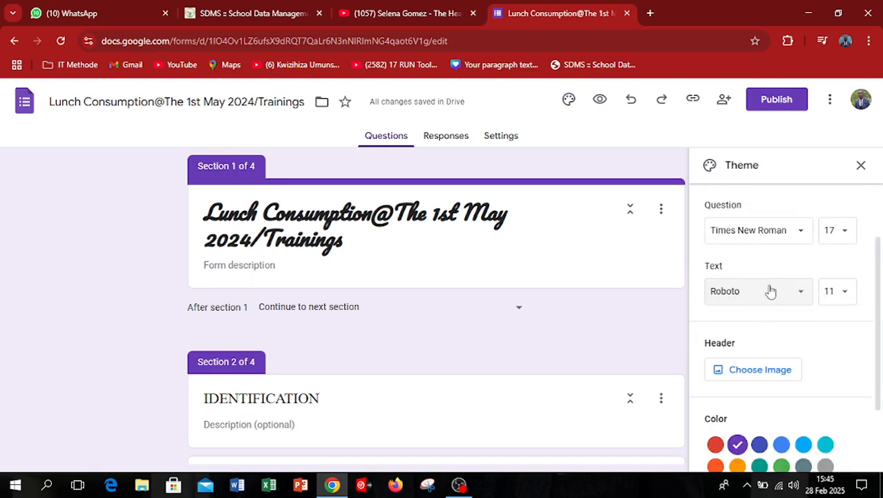
left_click(769, 290)
scroll(724, 389, "up", 2)
left_click(768, 293)
left_click(768, 293)
scroll(767, 367, "up", 2)
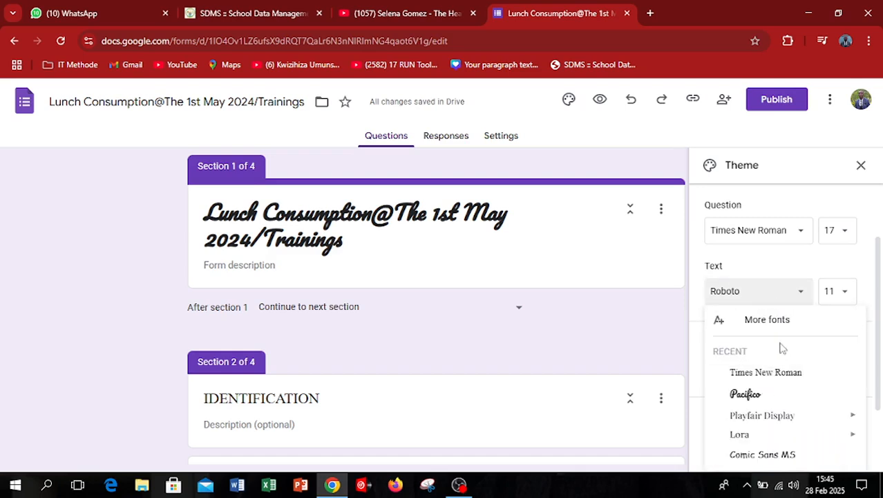
left_click(799, 297)
left_click(801, 298)
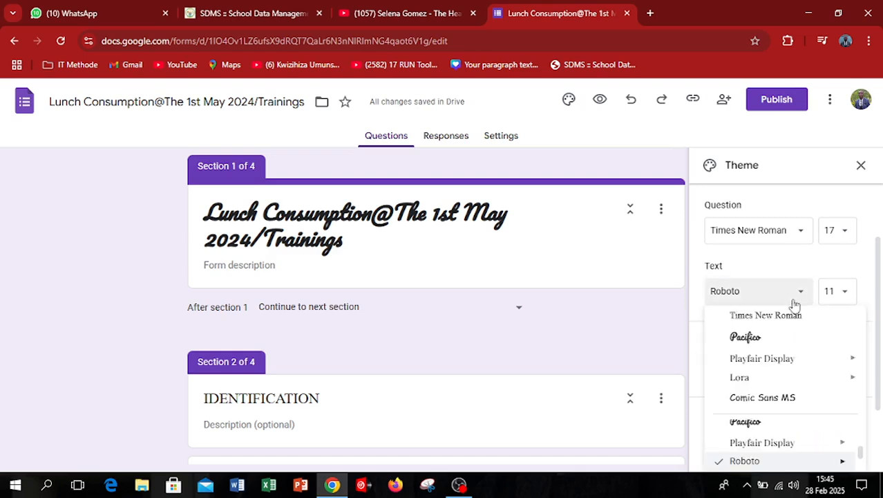
scroll(767, 384, "up", 2)
left_click(798, 290)
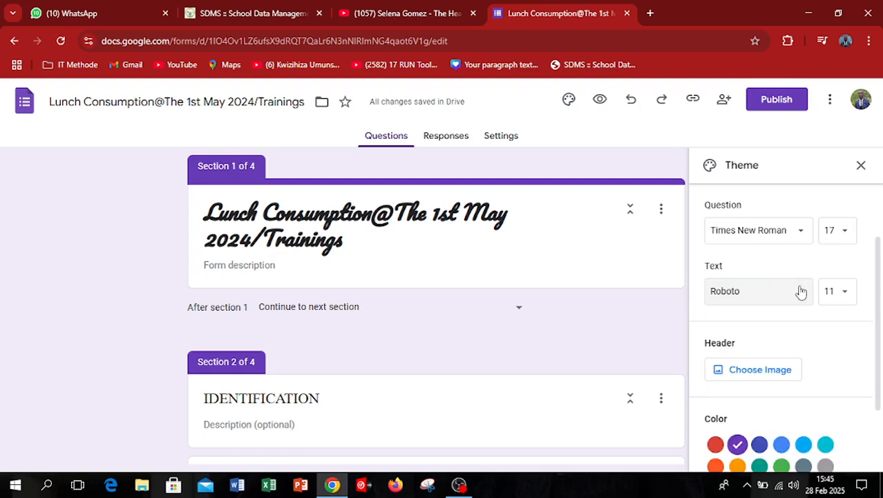
Set the theme's body text to the Lora font at size 12.
left_click(801, 290)
scroll(802, 345, "up", 2)
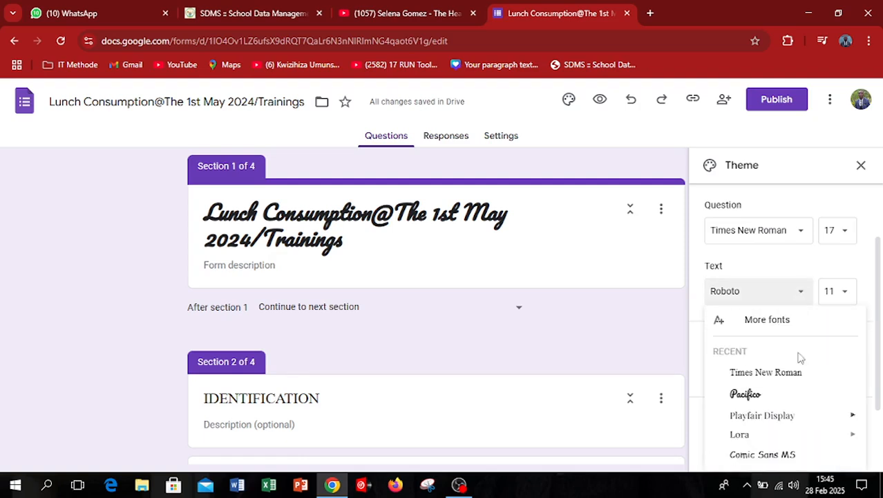
left_click(740, 436)
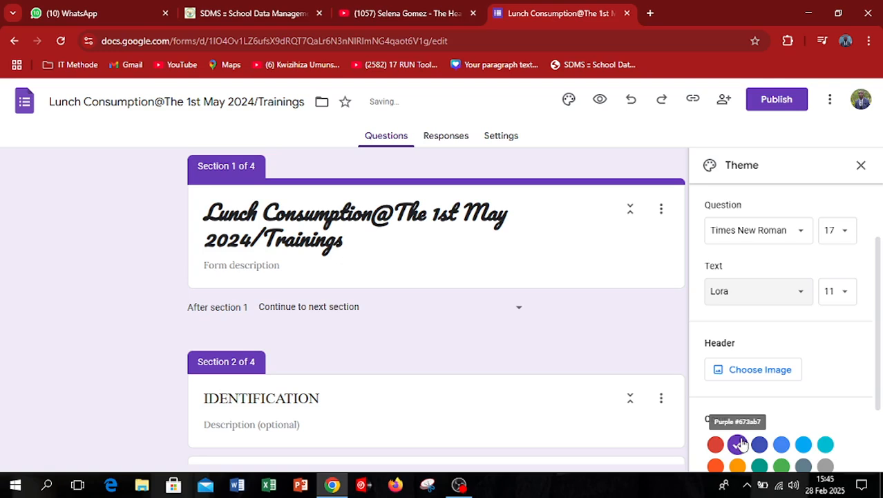
left_click(835, 291)
left_click(837, 388)
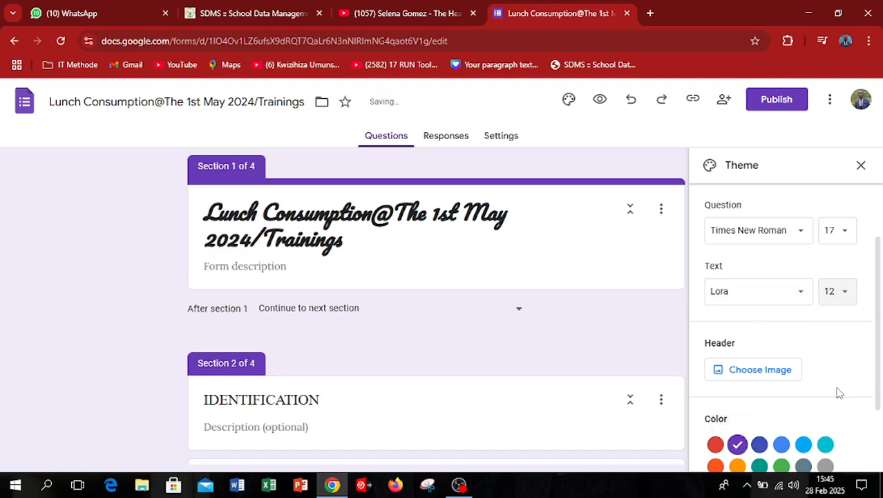
Try orange and green as the theme color, each with its darkest background shade.
scroll(838, 392, "down", 2)
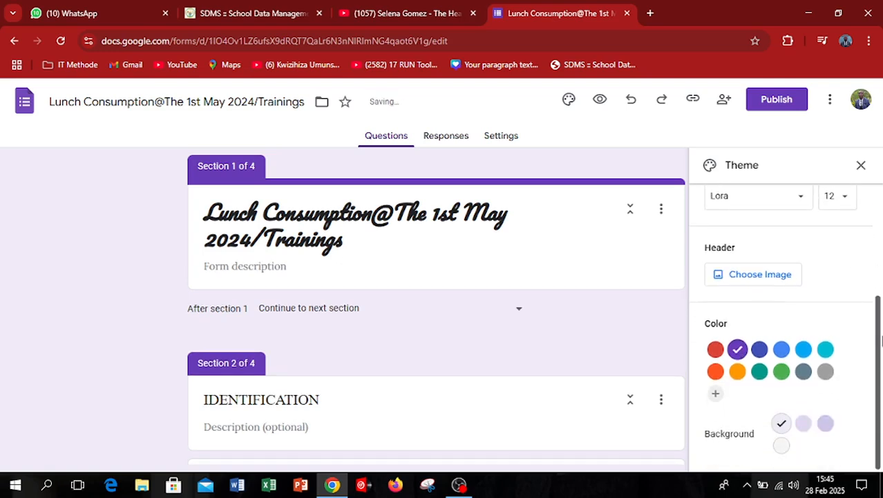
left_click(737, 372)
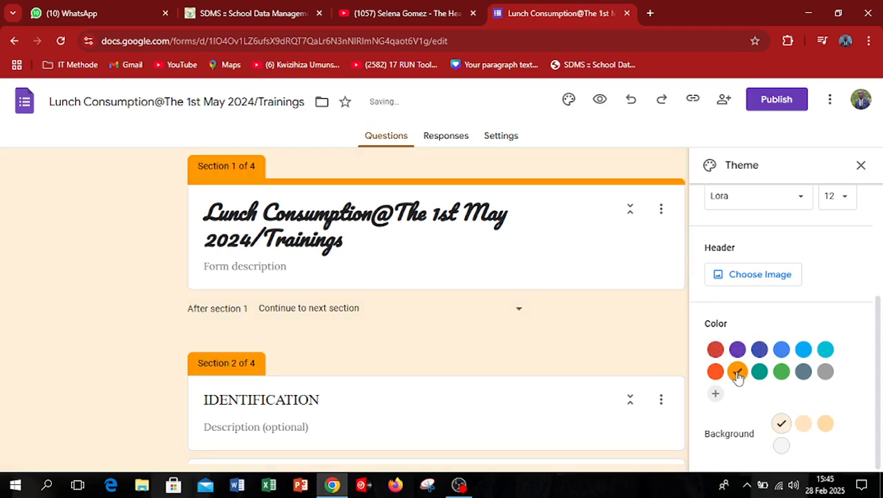
left_click(826, 423)
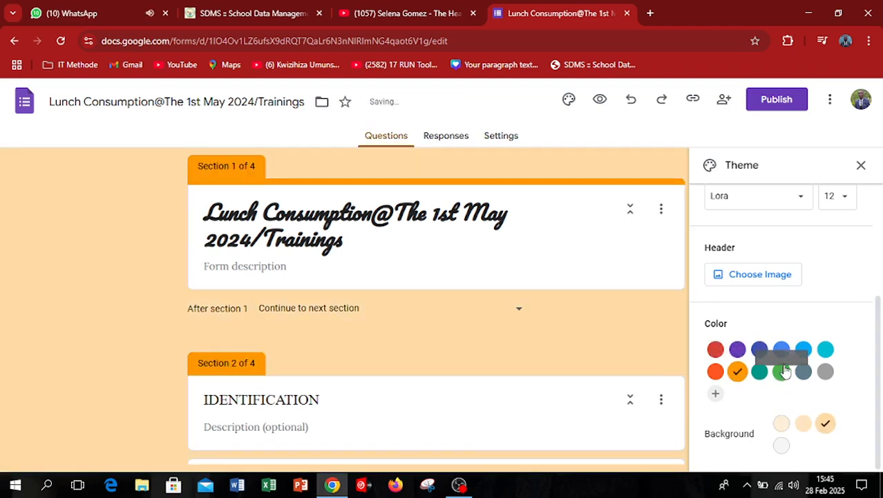
left_click(781, 372)
left_click(825, 424)
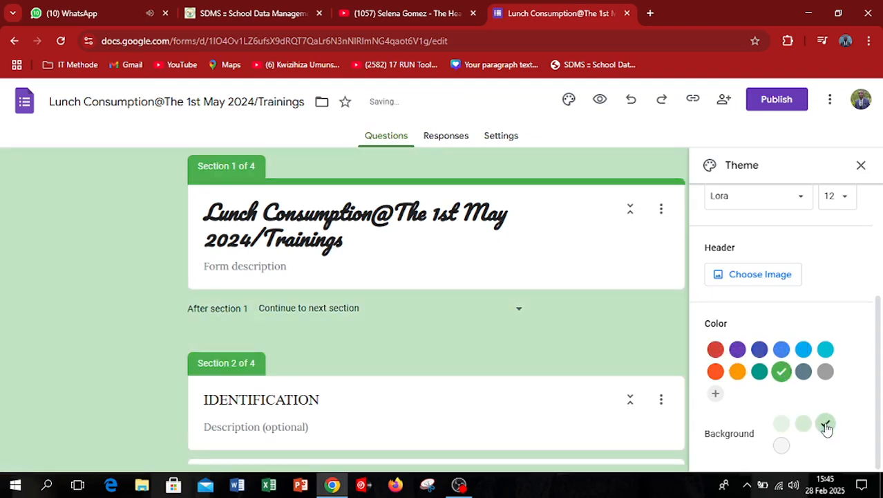
Insert the candlelit dinner table picture from the Food and dining themes as the form's header image.
left_click(756, 277)
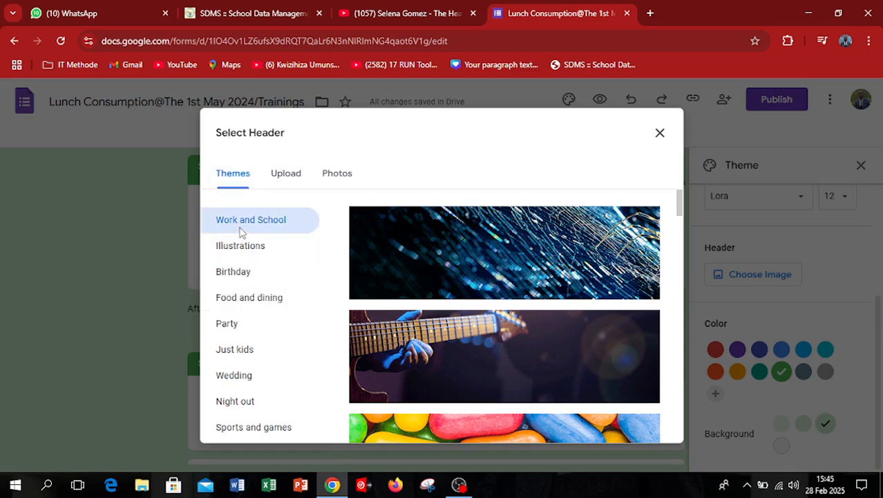
left_click(241, 251)
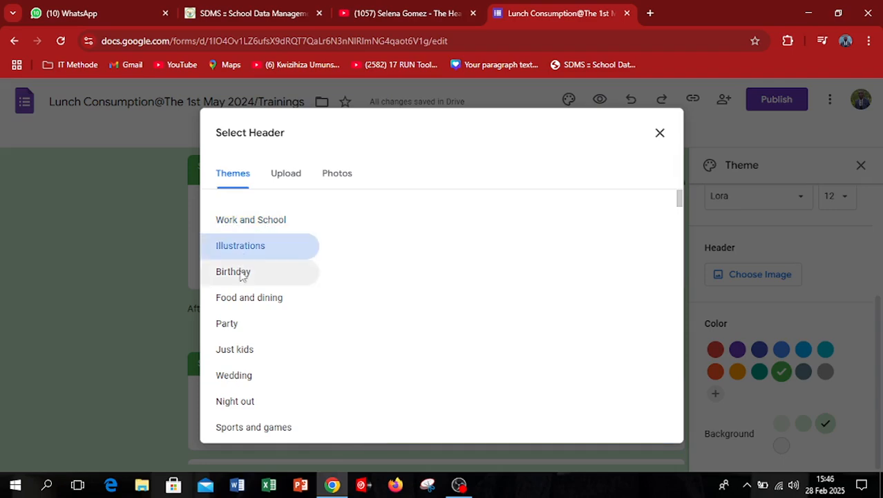
left_click(247, 277)
left_click(247, 308)
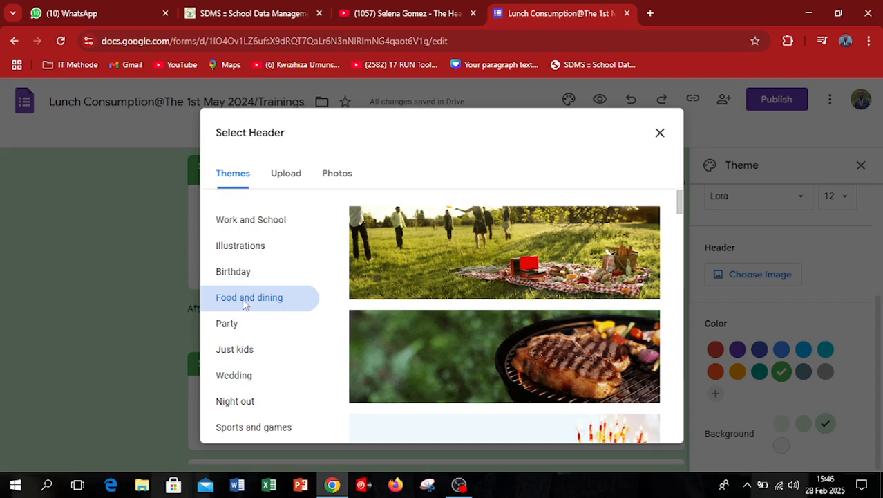
left_click_drag(679, 206, 676, 259)
left_click(588, 228)
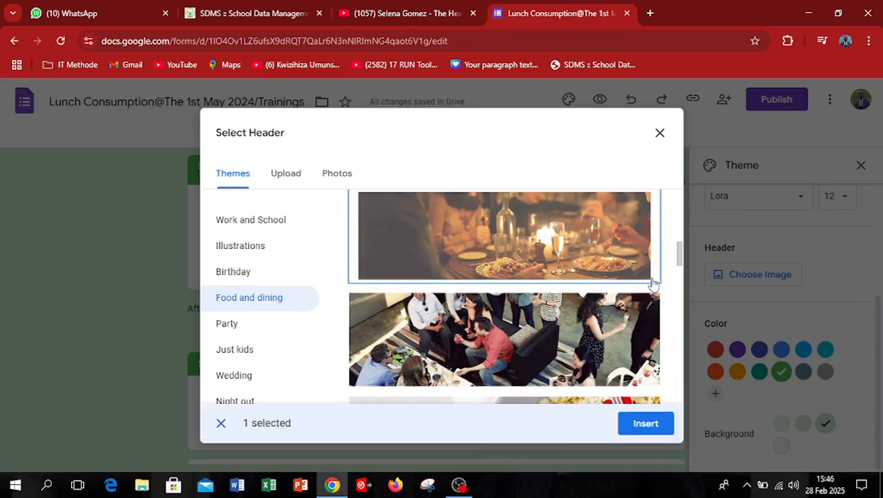
left_click(646, 423)
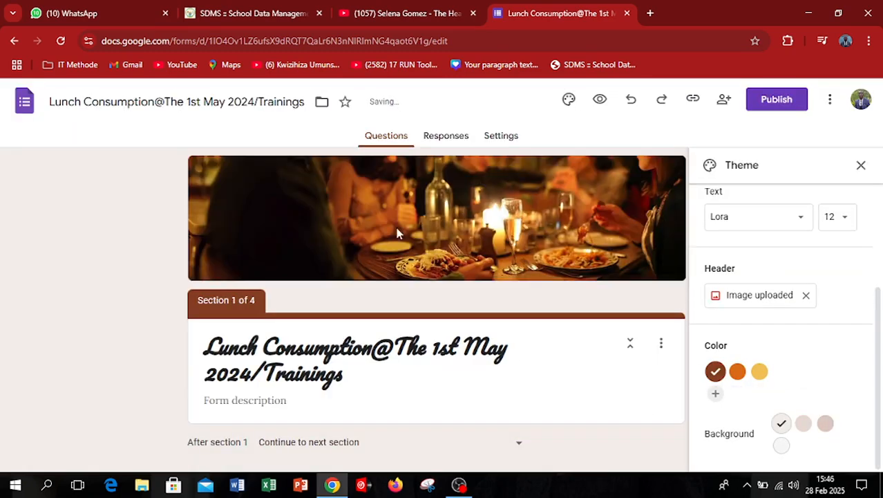
Set the theme color to orange with the darkest background shade and close the theme customization.
left_click(737, 371)
left_click(825, 423)
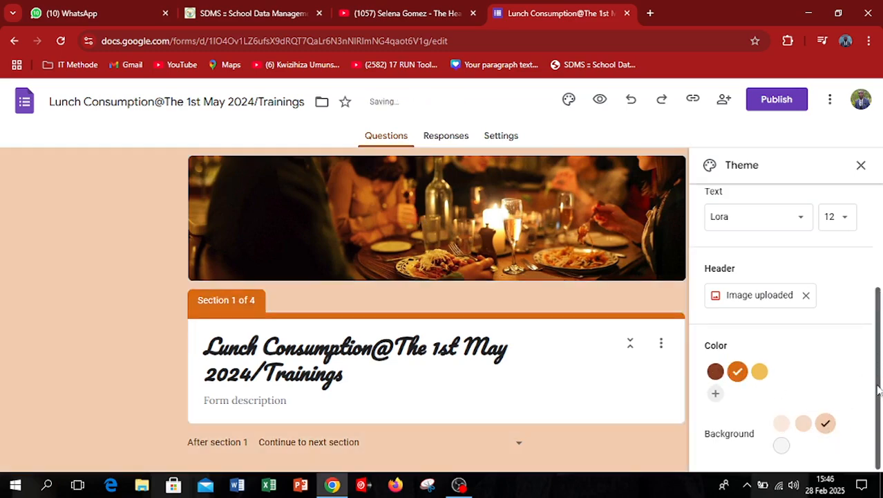
left_click(862, 166)
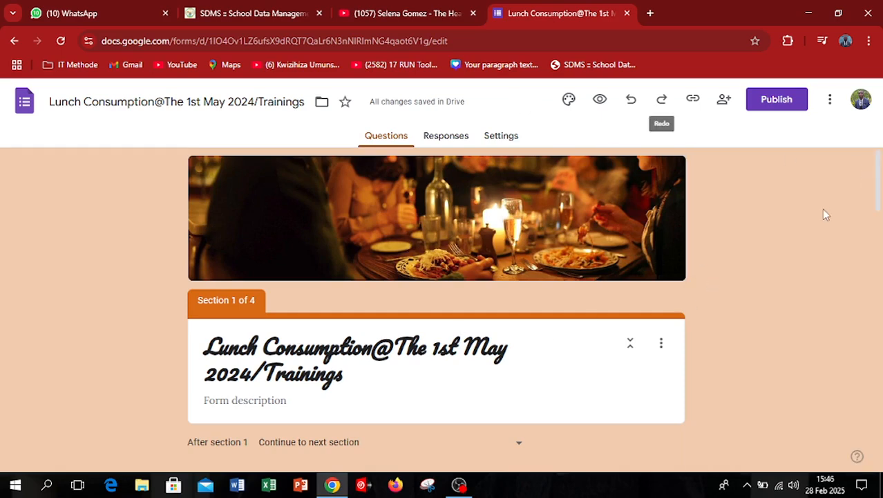
mouse_move(878, 183)
left_mouse_down()
mouse_move(881, 457)
mouse_move(882, 181)
left_mouse_up()
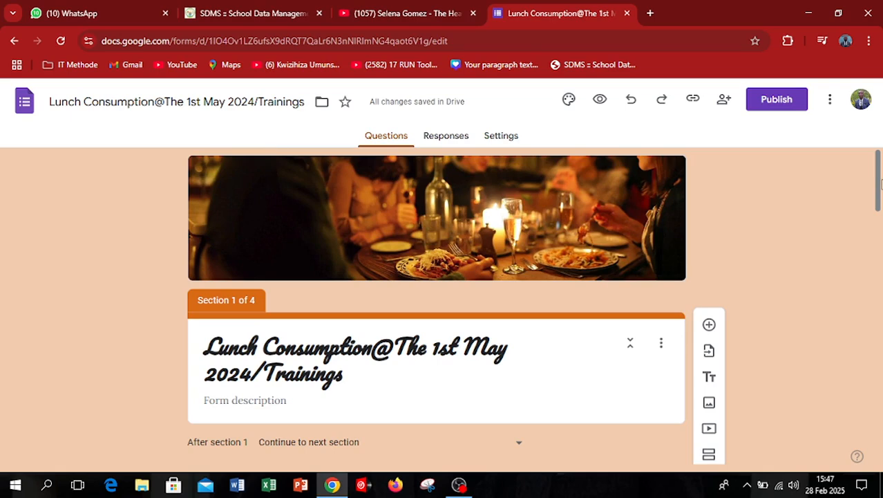
Start publishing the form and, in its access settings, set both the editor view and the responder view to Anyone with the link.
left_click(782, 101)
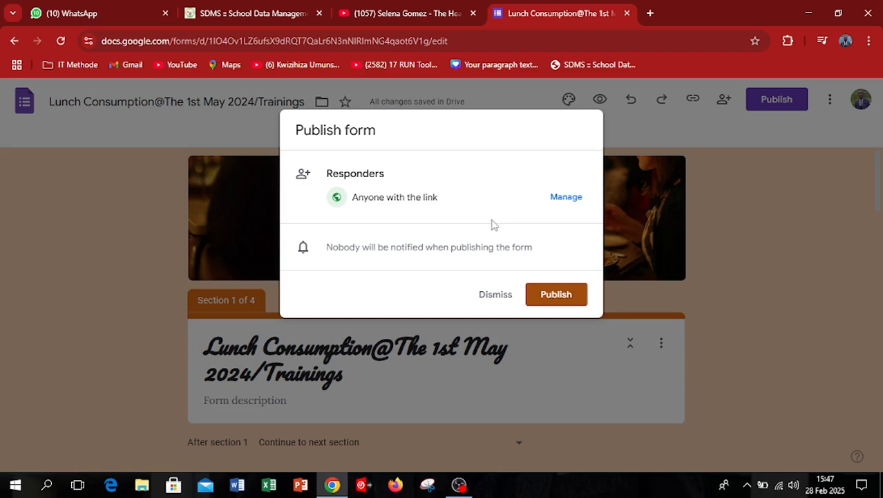
left_click(571, 200)
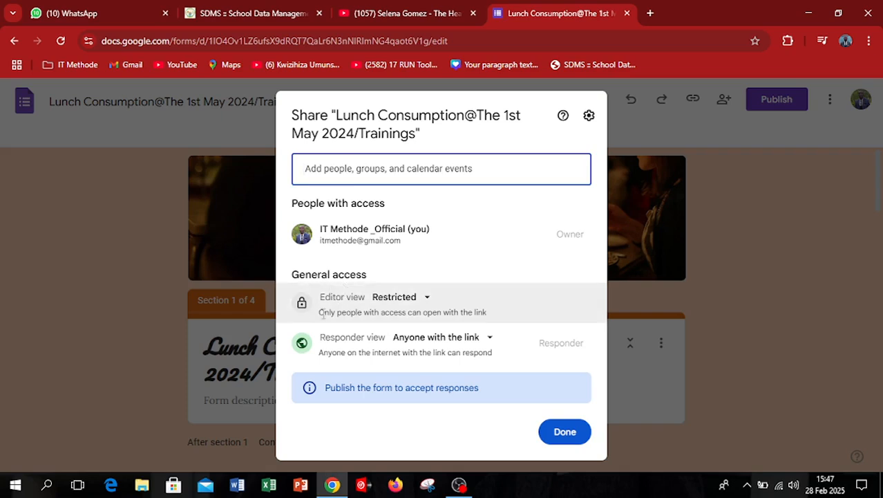
left_click(424, 300)
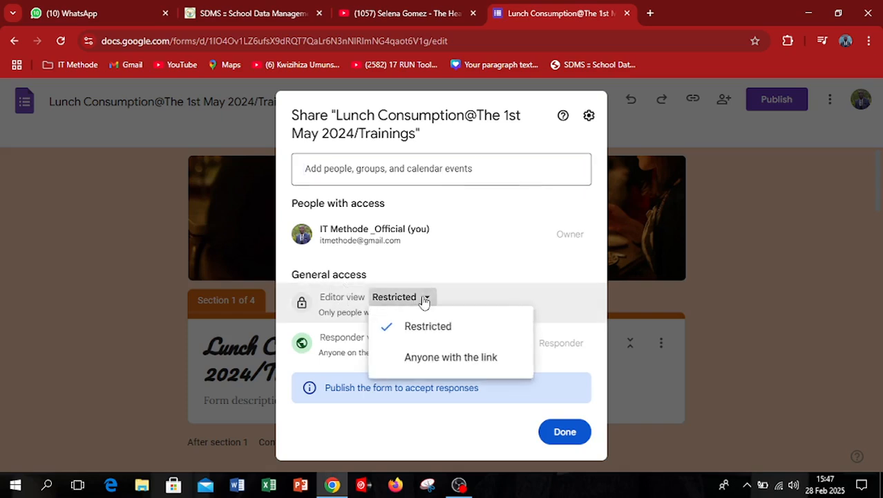
left_click(452, 365)
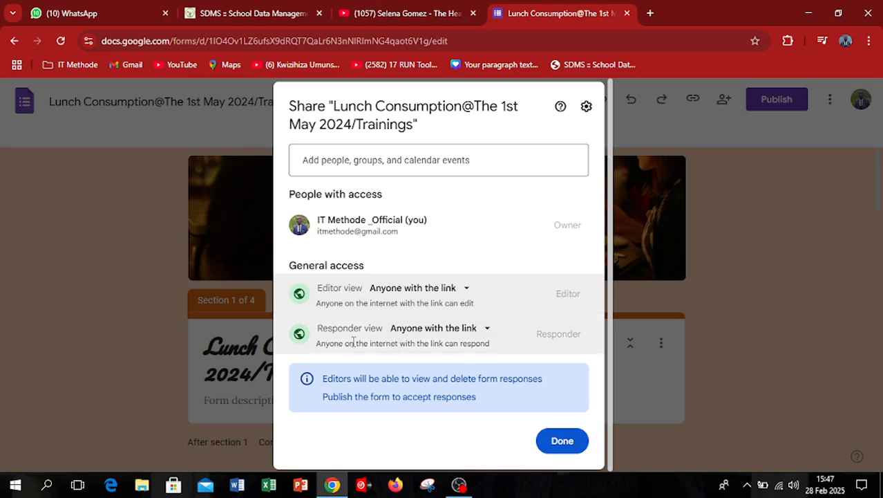
left_click(470, 329)
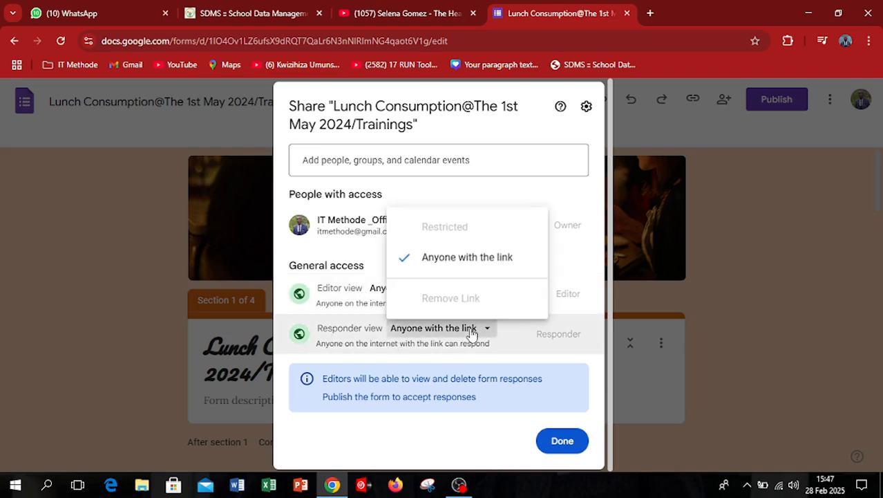
left_click(452, 260)
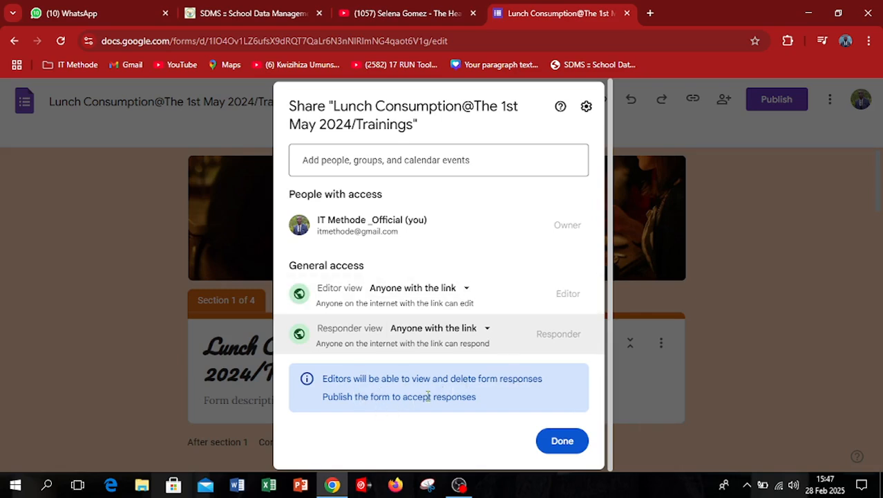
left_click(560, 441)
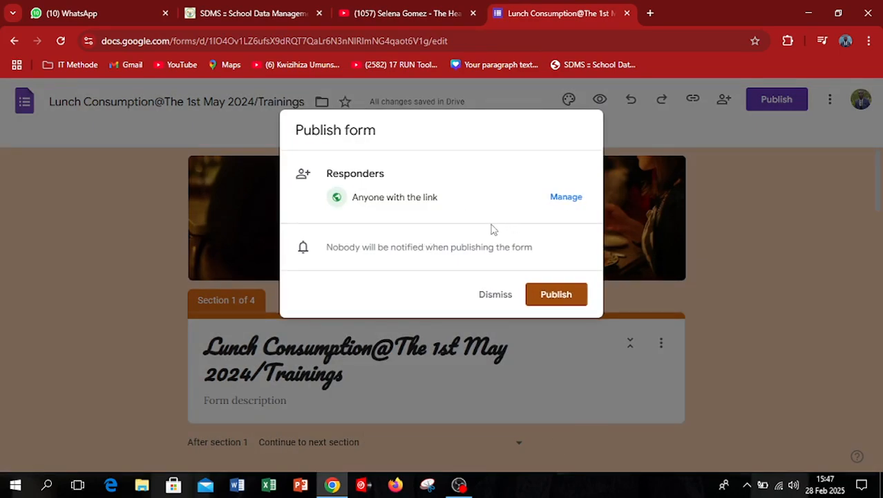
Review the form's general access settings, keeping the editor view on Anyone with the link, and finish managing access.
left_click(567, 197)
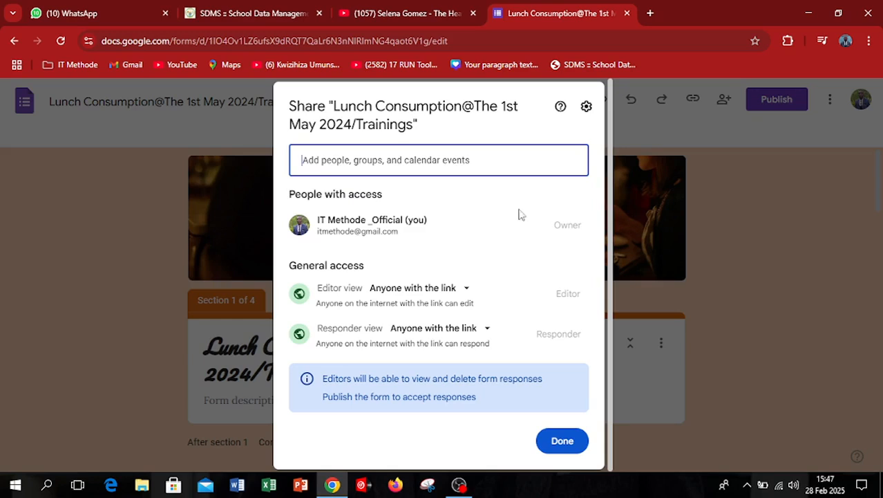
left_click(330, 294)
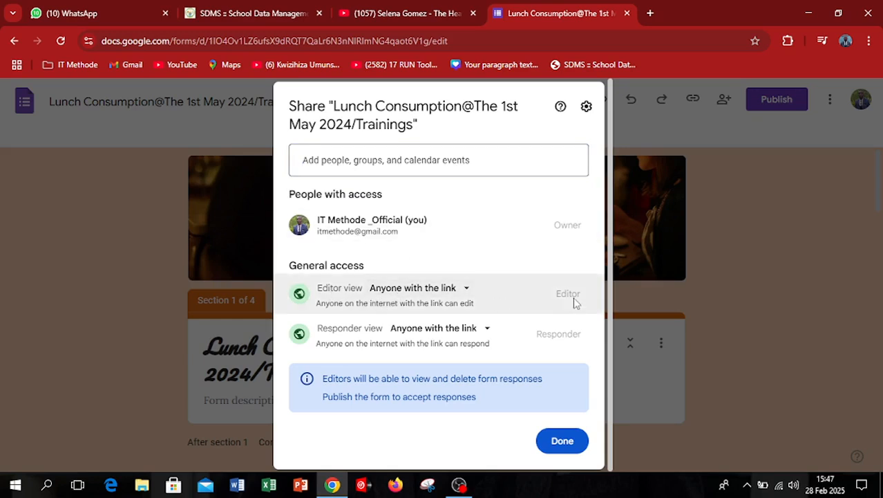
left_click(465, 288)
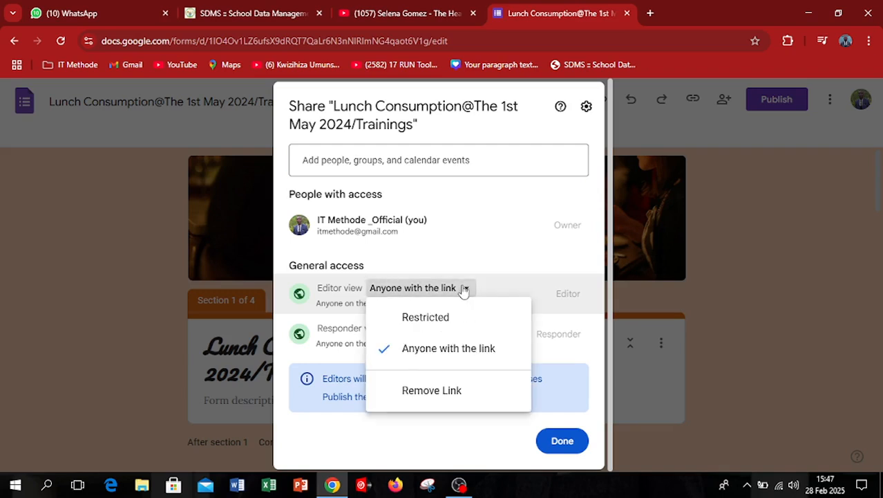
left_click(465, 347)
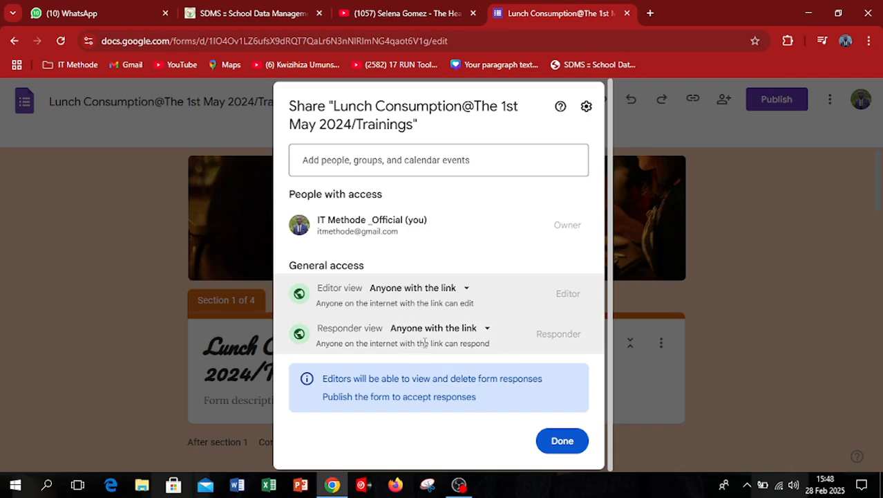
left_click(563, 441)
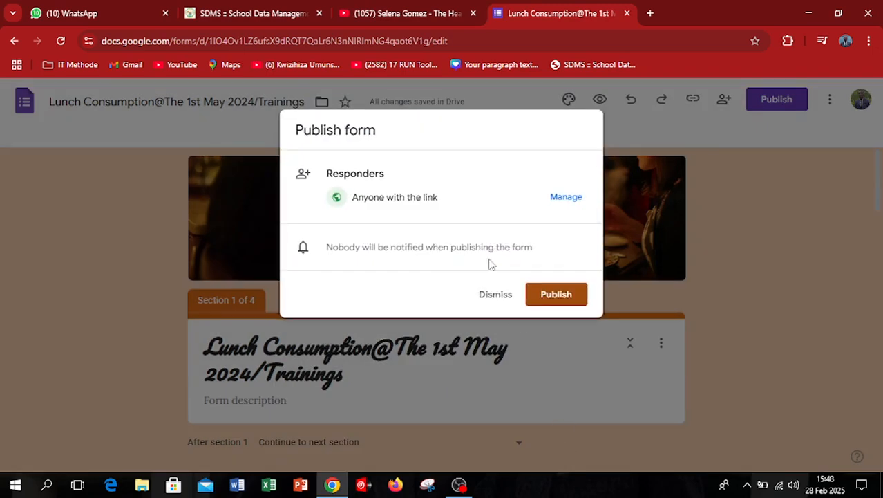
Publish the form, dismiss the response management tip, and view the published options without changing them.
left_click(563, 300)
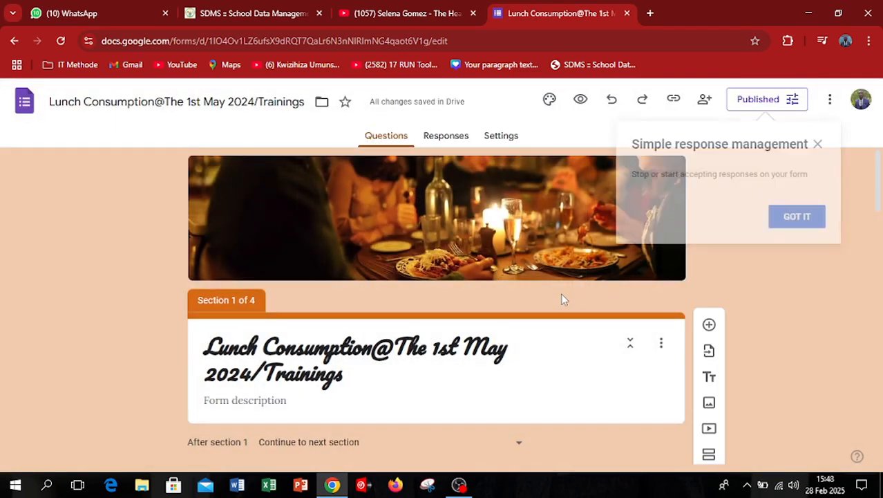
left_click(817, 144)
left_click(797, 101)
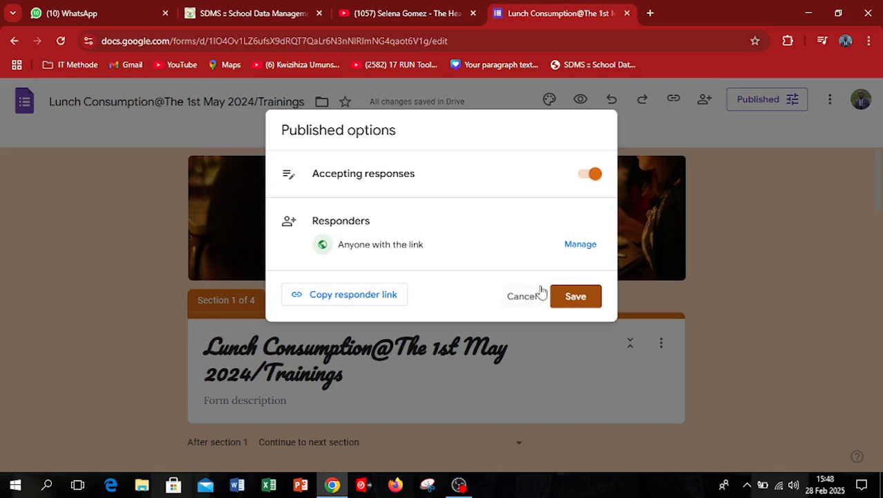
left_click(523, 297)
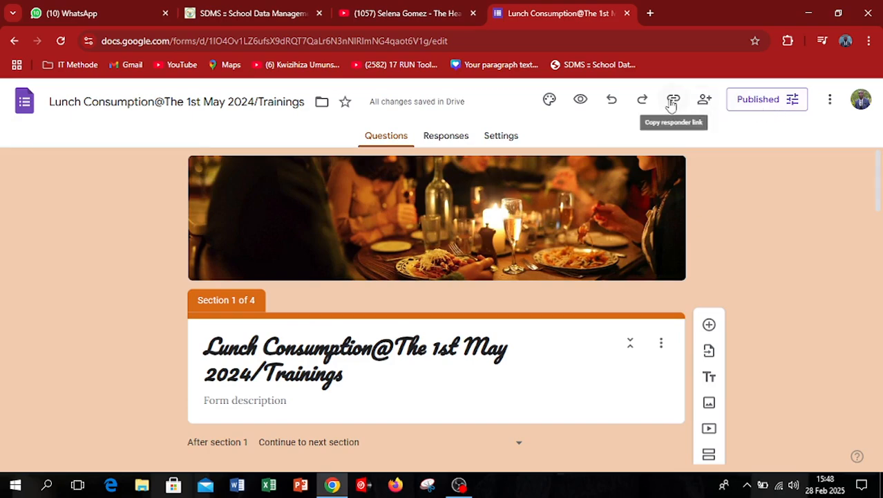
Copy the form's responder link as a shortened URL from the published options.
left_click(783, 104)
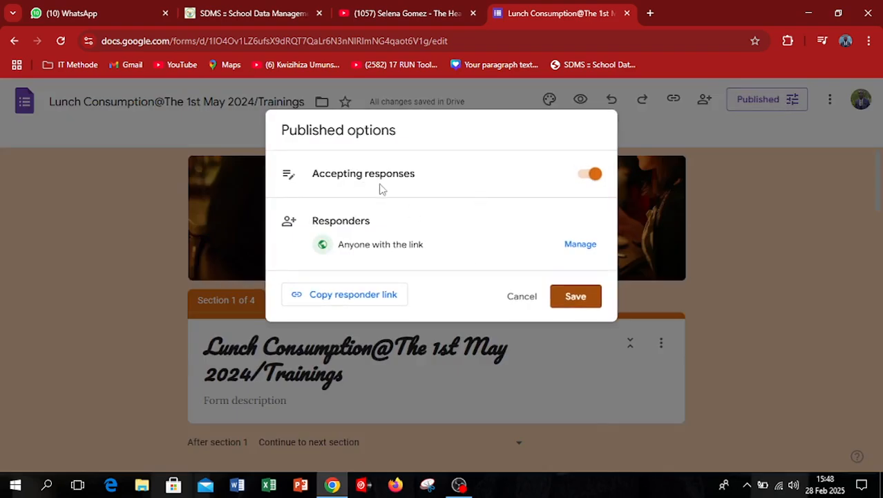
left_click(364, 296)
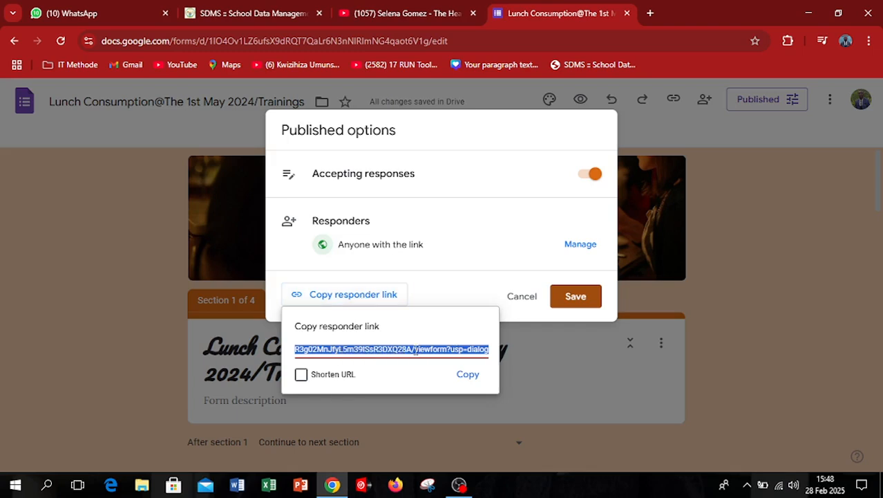
left_click(302, 375)
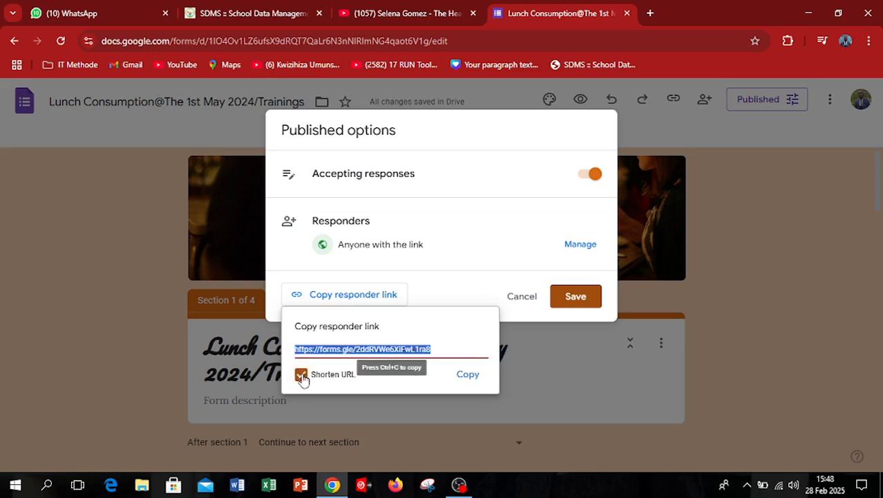
left_click(468, 376)
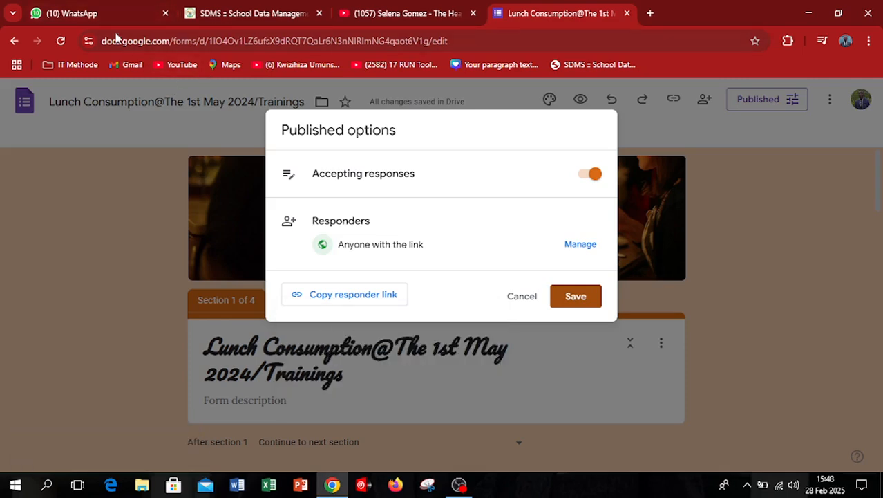
Switch briefly to WhatsApp Web, and return to the form editor to close the published options.
left_click_drag(98, 17, 228, 12)
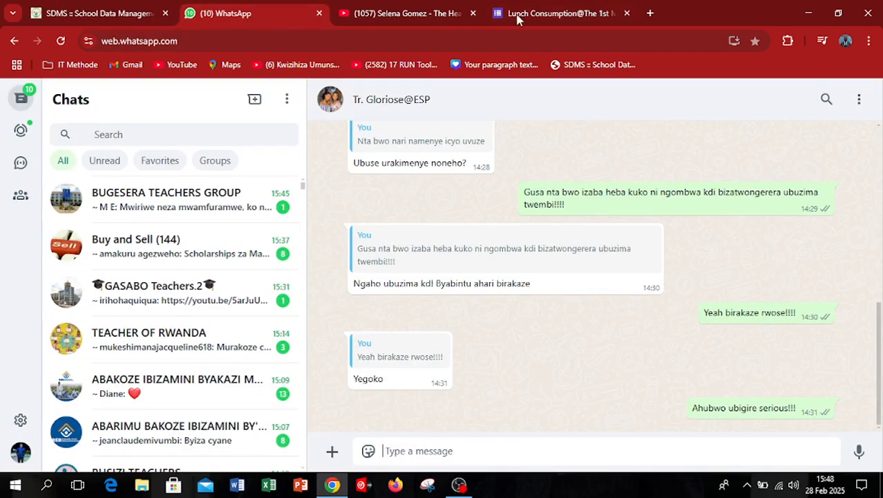
left_click(556, 8)
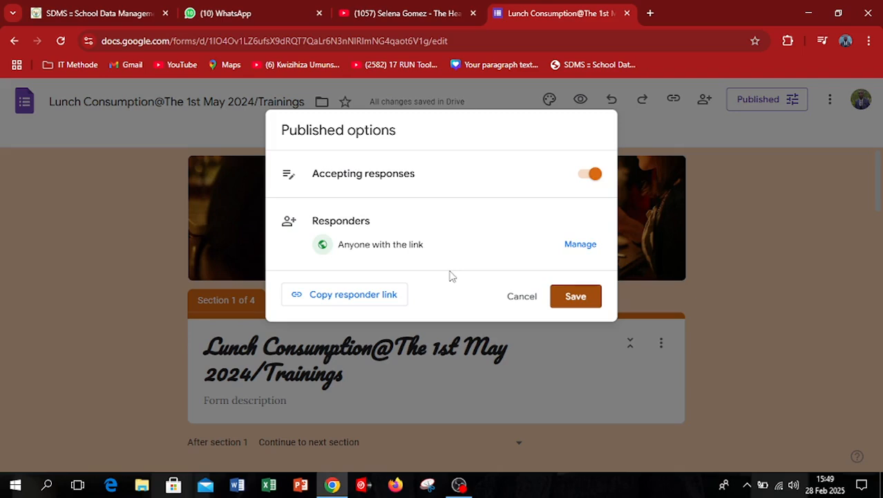
left_click(523, 296)
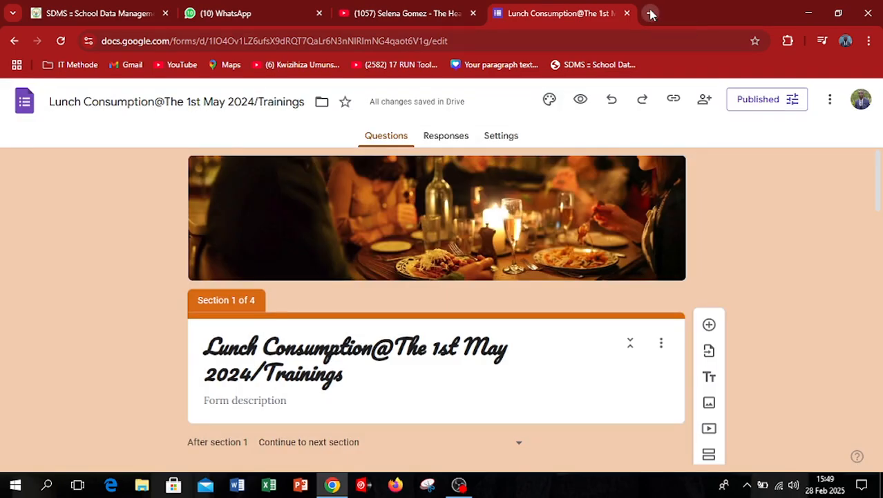
Open the copied responder link in a new browser tab and continue to the form's IDENTIFICATION section.
left_click(649, 14)
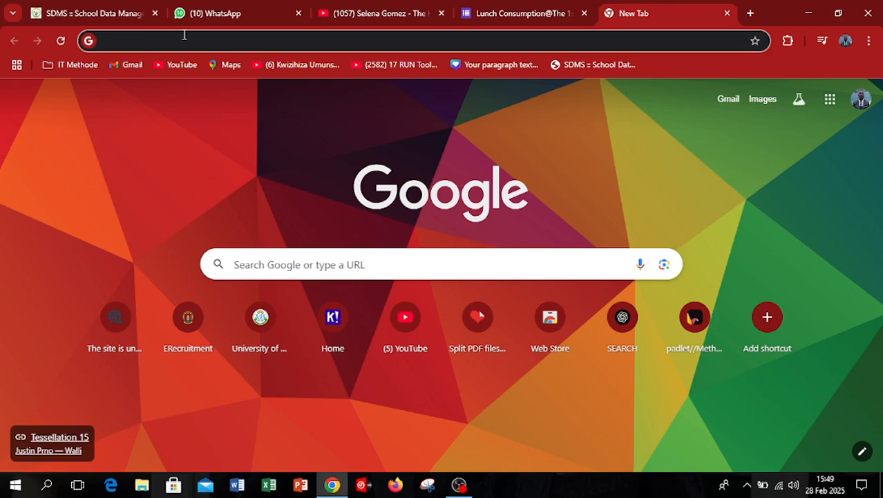
key("ctrl+v")
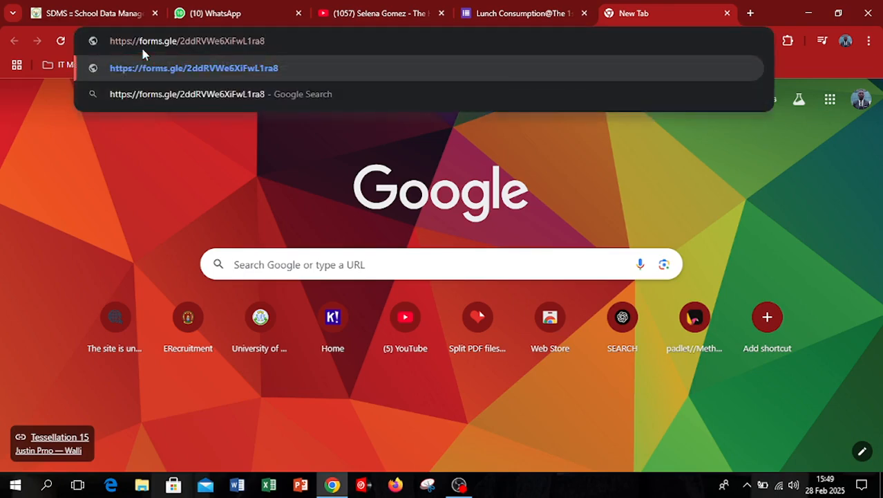
key("Return")
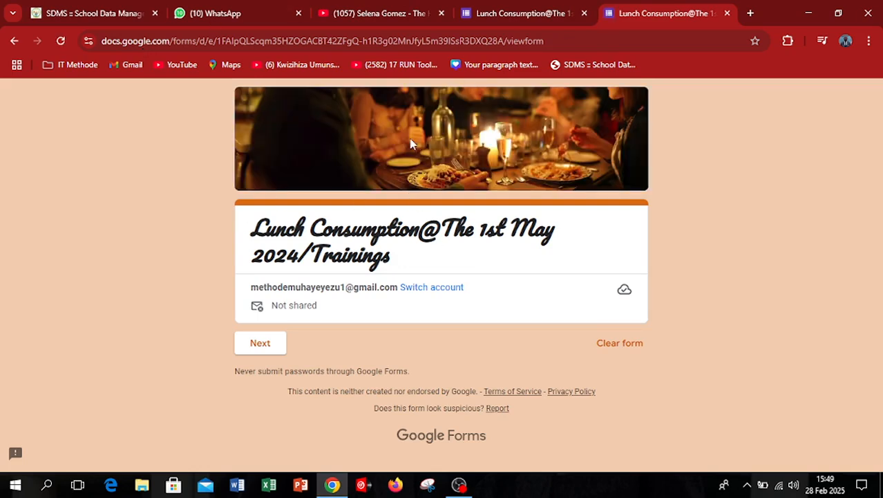
left_click(268, 344)
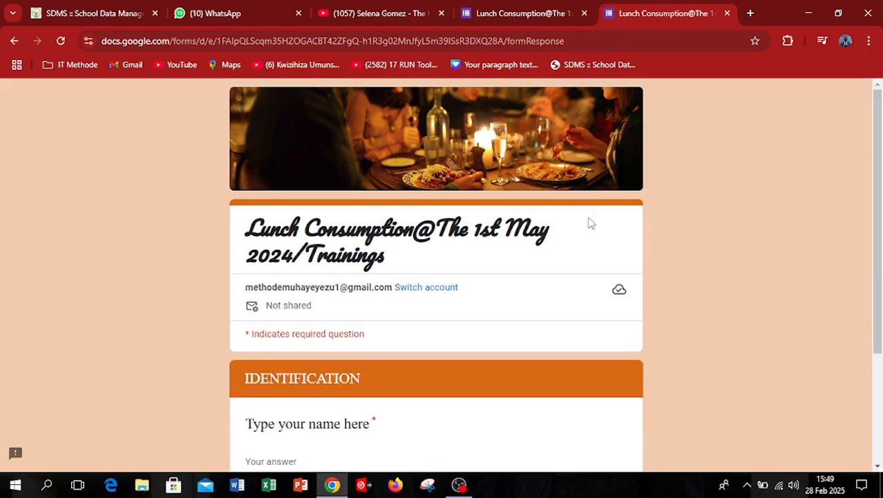
Enter the respondent's name in the IDENTIFICATION section and continue to the FOOD section.
left_click_drag(878, 193, 880, 302)
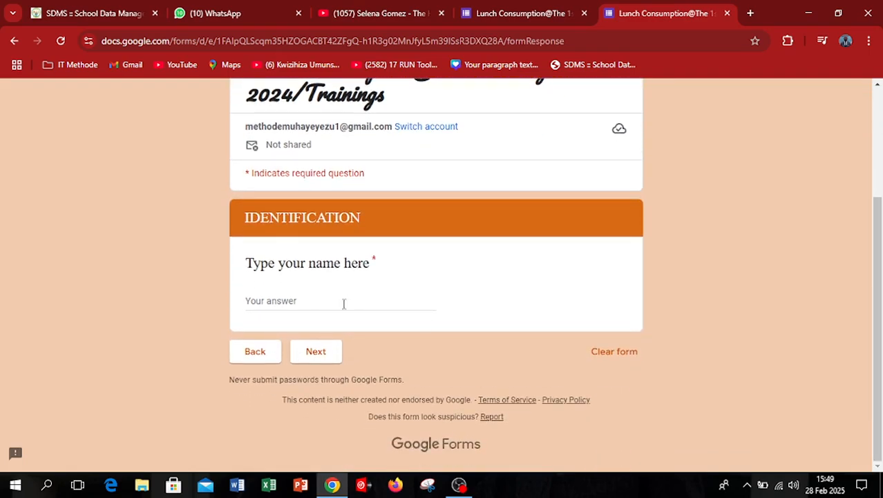
left_click(285, 300)
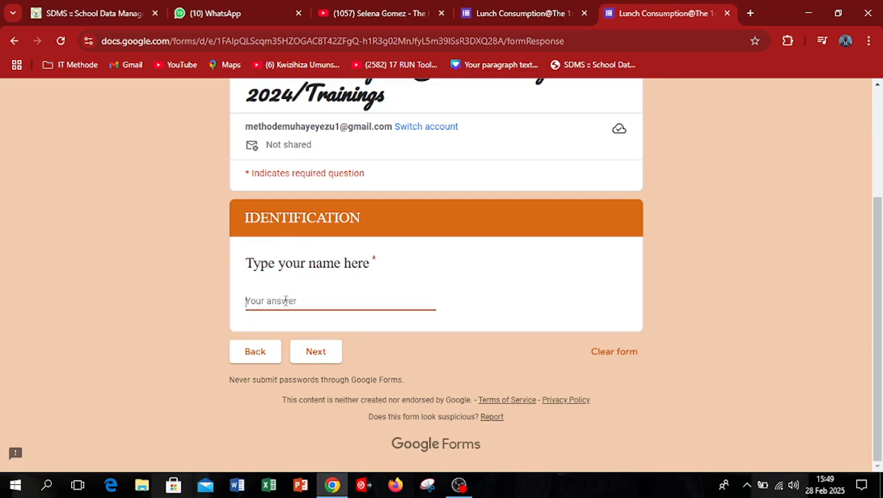
type("CLAUDE M")
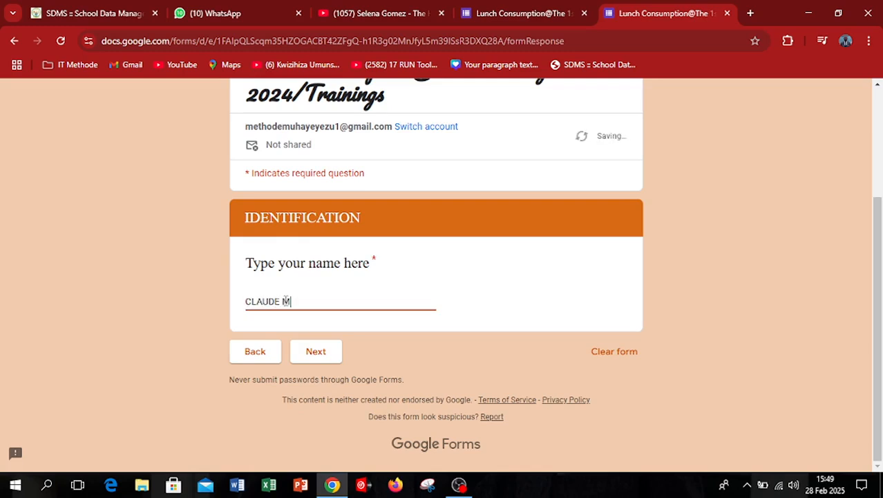
left_click(321, 357)
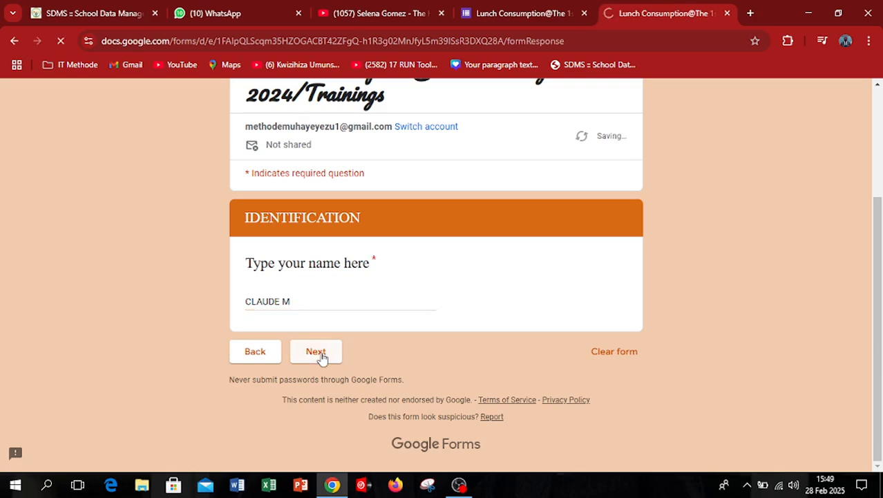
Select Nyamacoma as the favorite food and continue to the DRINKS section.
left_click_drag(876, 273, 882, 399)
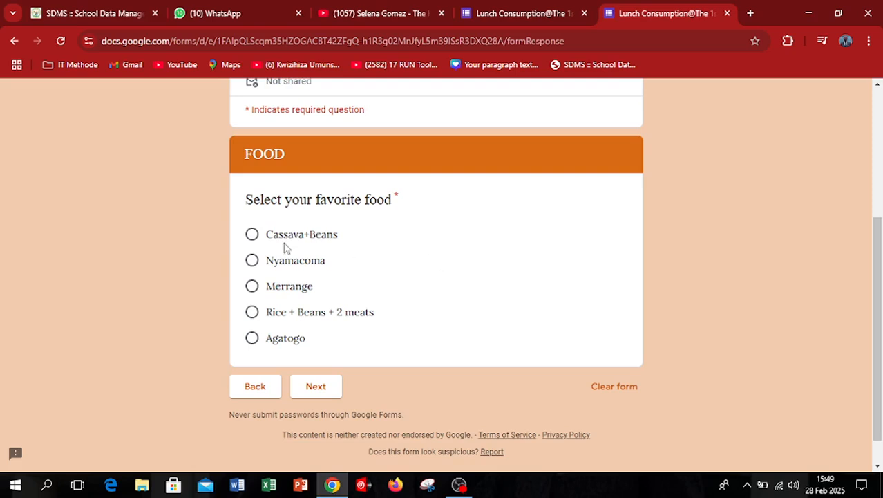
left_click(253, 267)
left_click(316, 387)
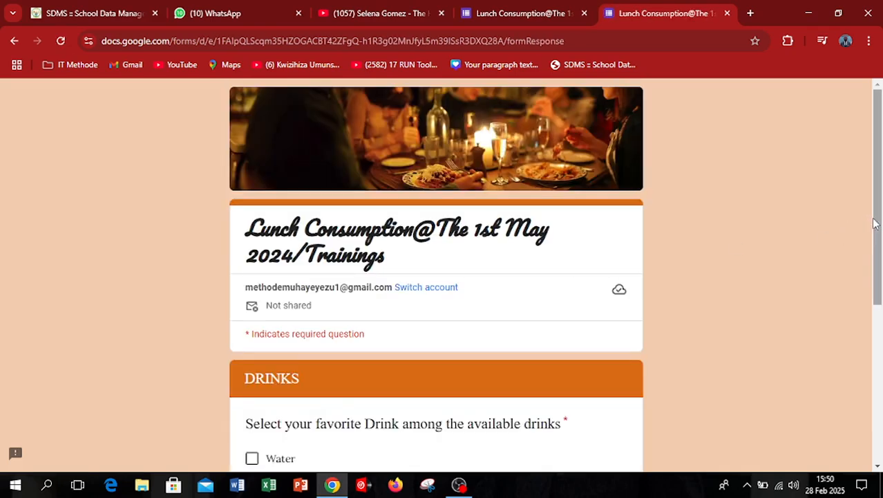
Select Water and Fanta as the favorite drinks and submit the response.
scroll(875, 223, "down", 5)
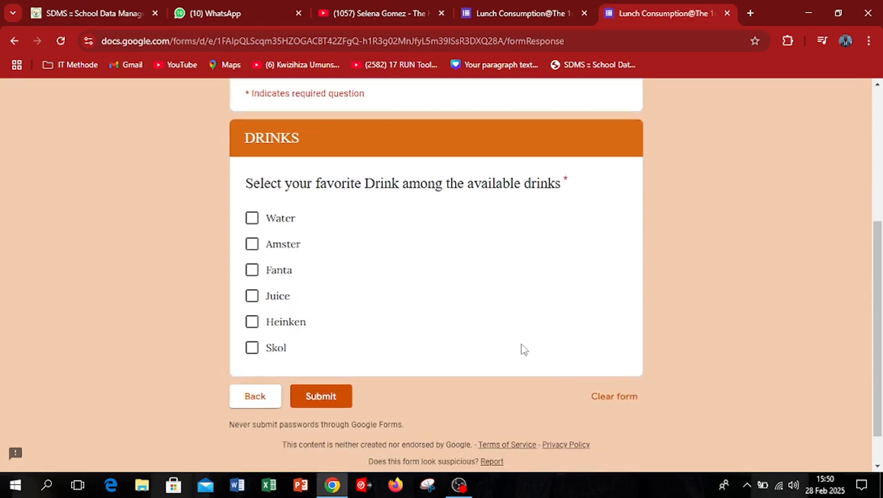
left_click(253, 220)
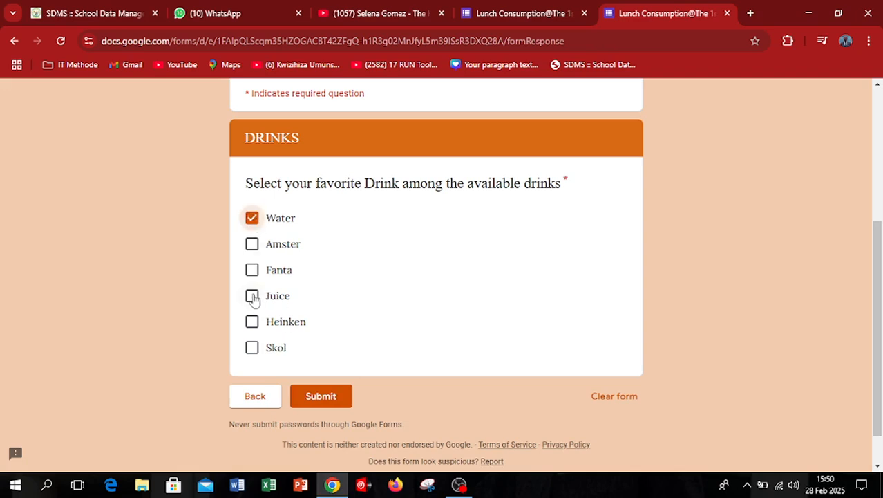
left_click(253, 272)
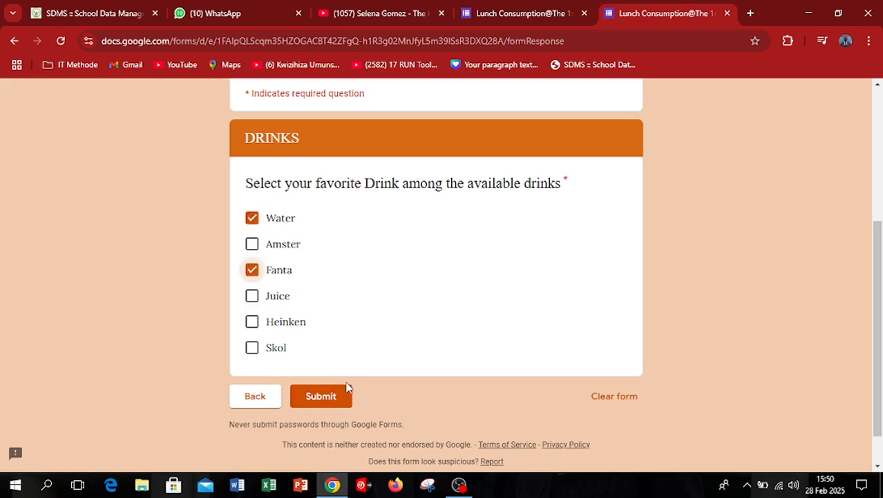
left_click(335, 397)
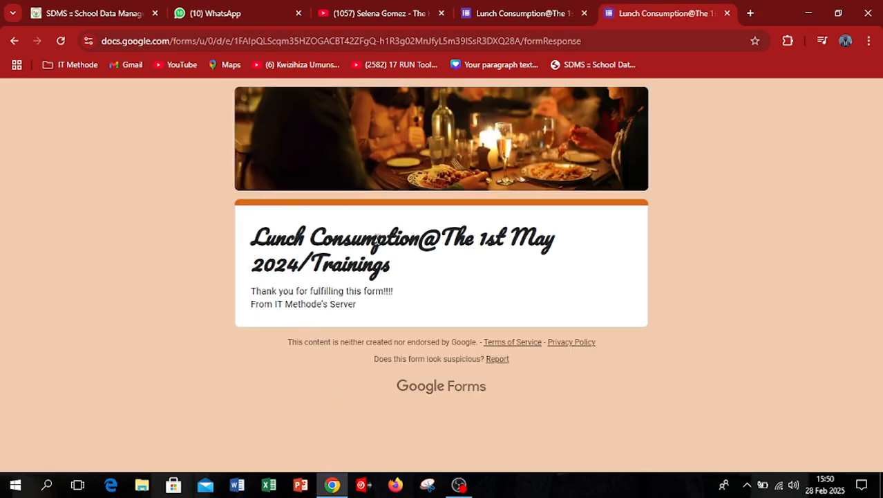
Close the submitted form, open a new browser tab, and switch Google to another signed-in account.
left_click(727, 13)
left_click(650, 13)
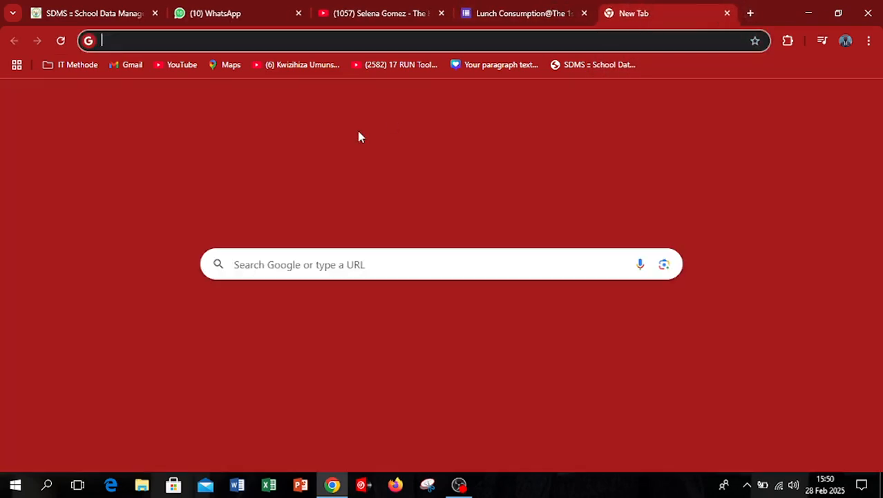
left_click(861, 99)
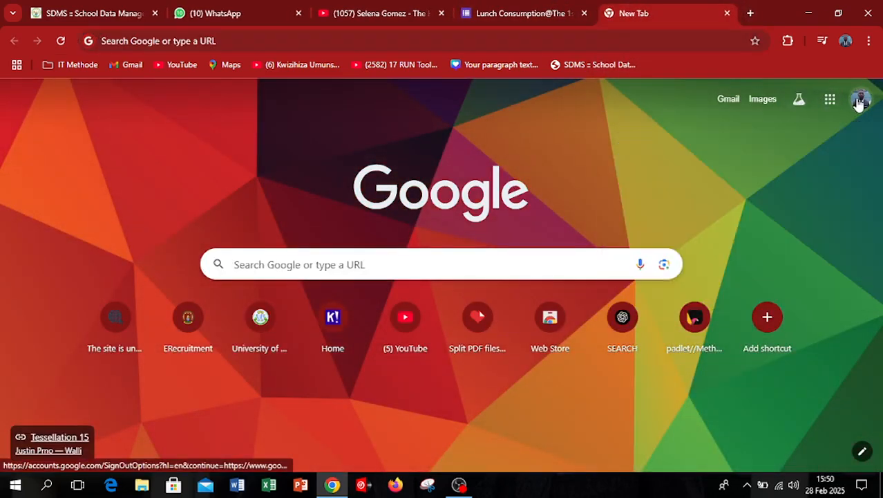
scroll(702, 295, "down", 2)
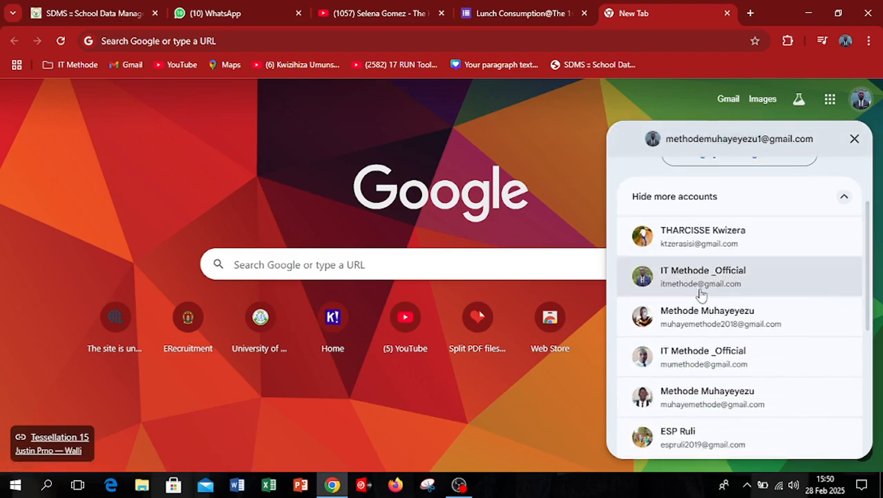
left_click(697, 330)
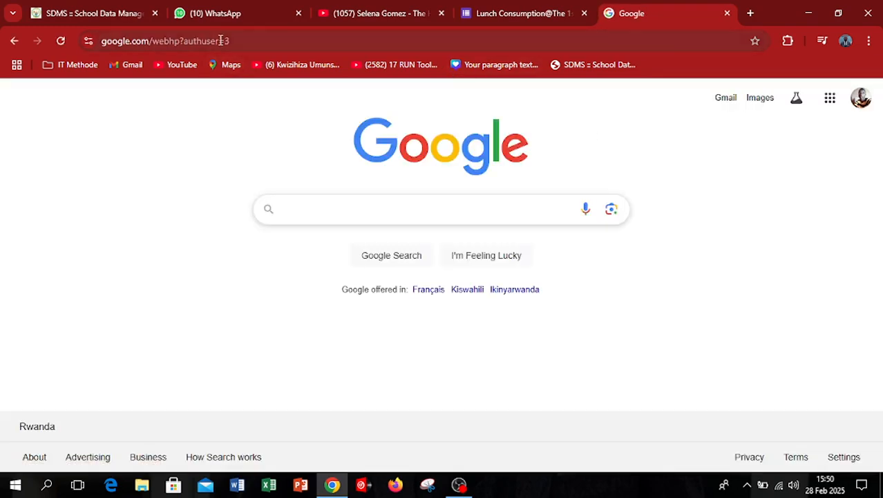
Try to open the copied responder link from the other account's Google page, and go back to that page.
left_click(221, 41)
type("https://forms.gle/2ddRVWe6XiFwL1ra8")
key("Return")
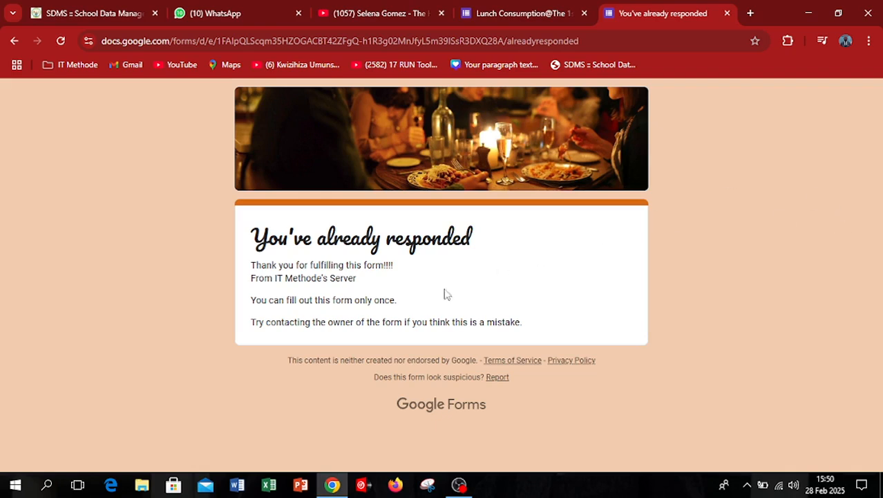
left_click(13, 41)
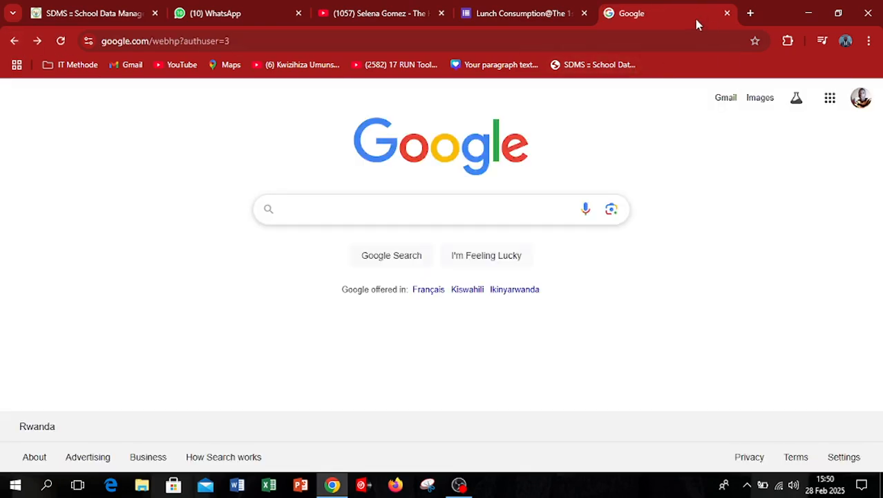
Open the copied responder link from the other account's Google page.
left_click(335, 46)
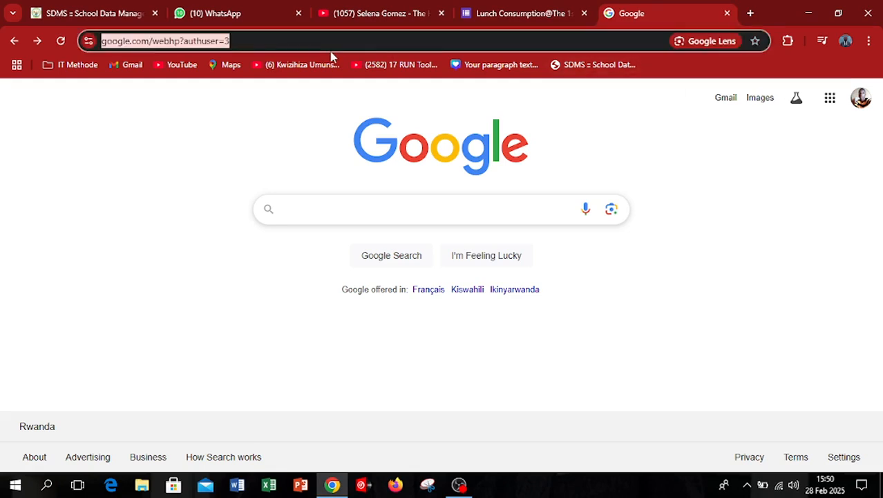
type("https://forms.gle/2ddRVWe6XiFwL1ra8")
key("Return")
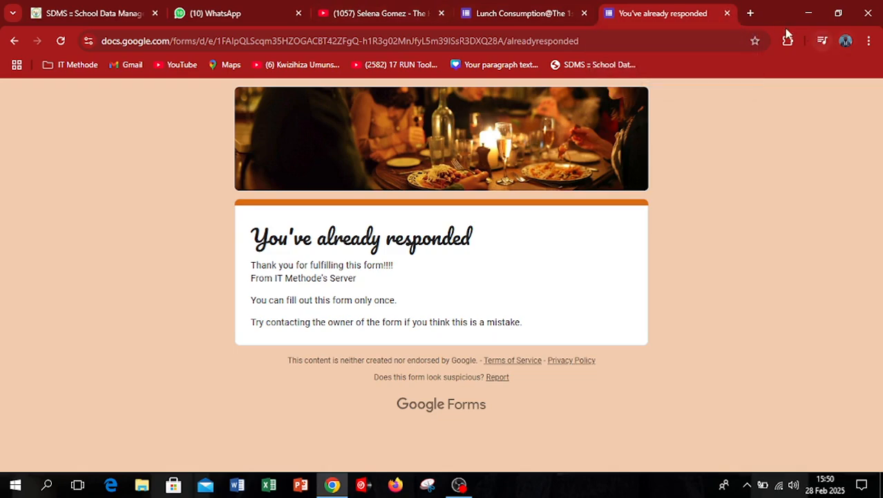
In a new browser tab, switch Google to a different signed-in account and open the copied responder link there.
left_click(750, 13)
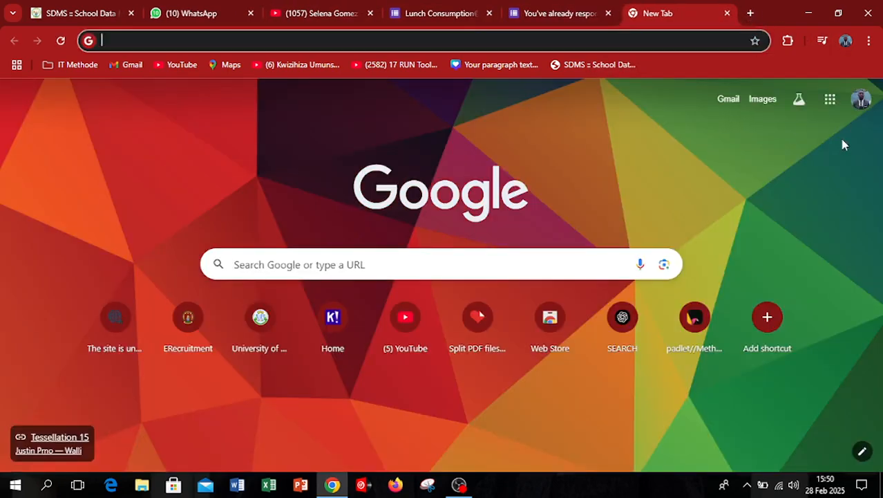
left_click(860, 101)
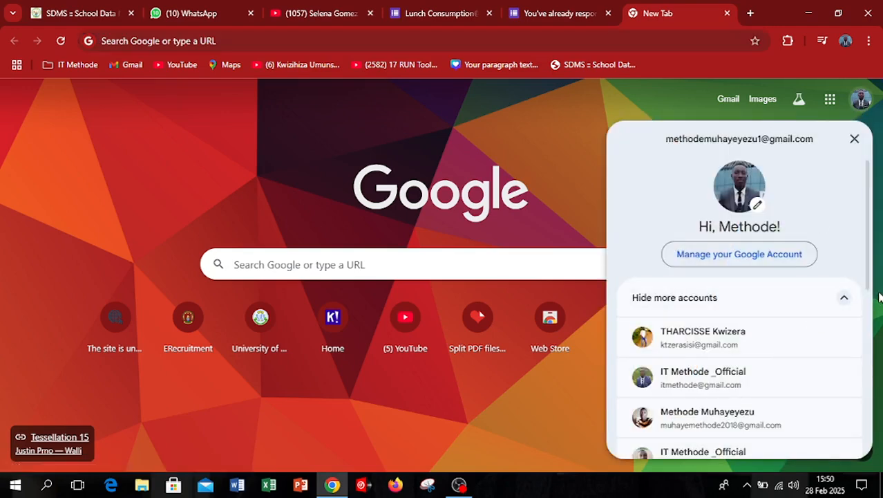
left_click_drag(871, 287, 872, 371)
left_click(721, 376)
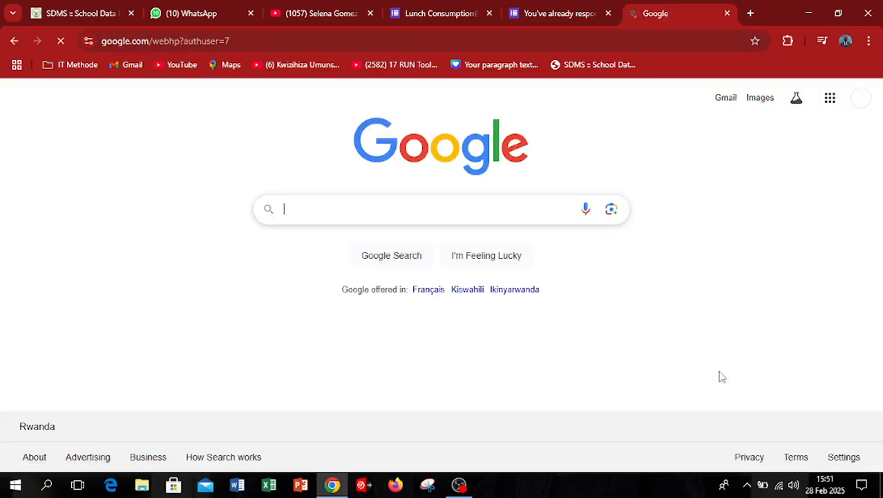
left_click(265, 41)
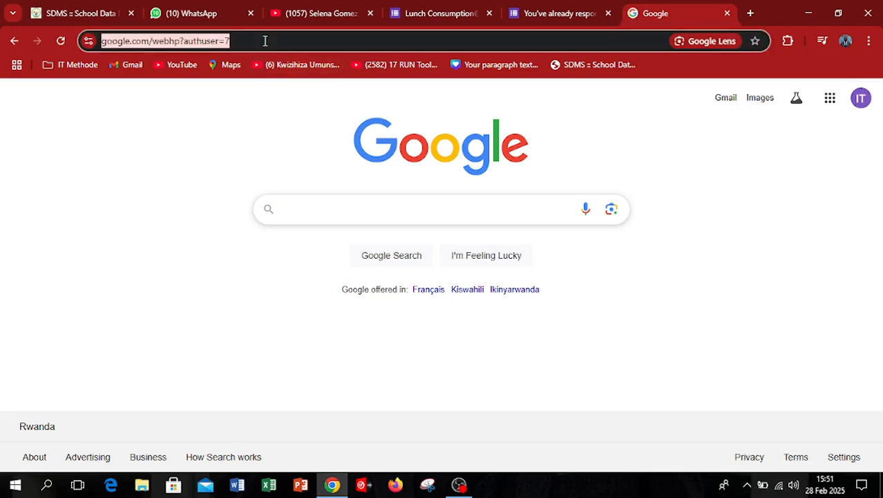
type("https://forms.gle/2ddRVWe6XiFwL1ra8")
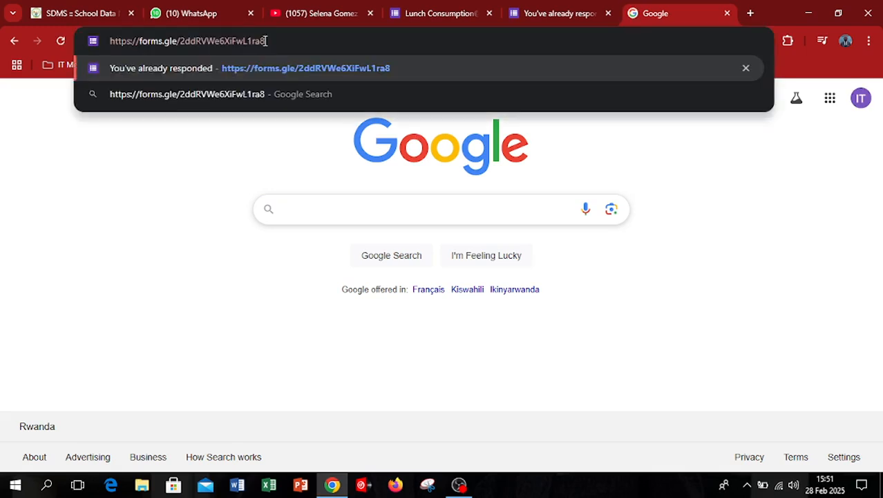
key("Return")
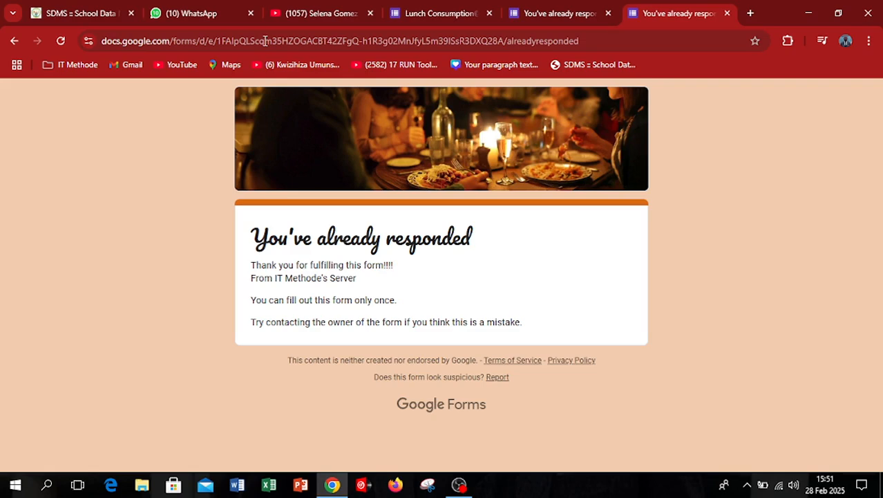
Return to the form editor and turn off Limit to 1 response in the form's settings.
left_click(428, 13)
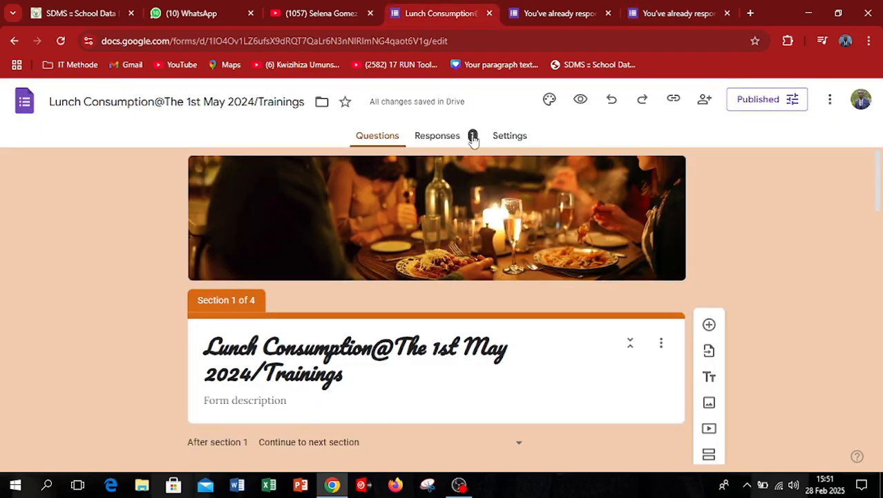
left_click(510, 135)
left_click_drag(879, 223, 879, 289)
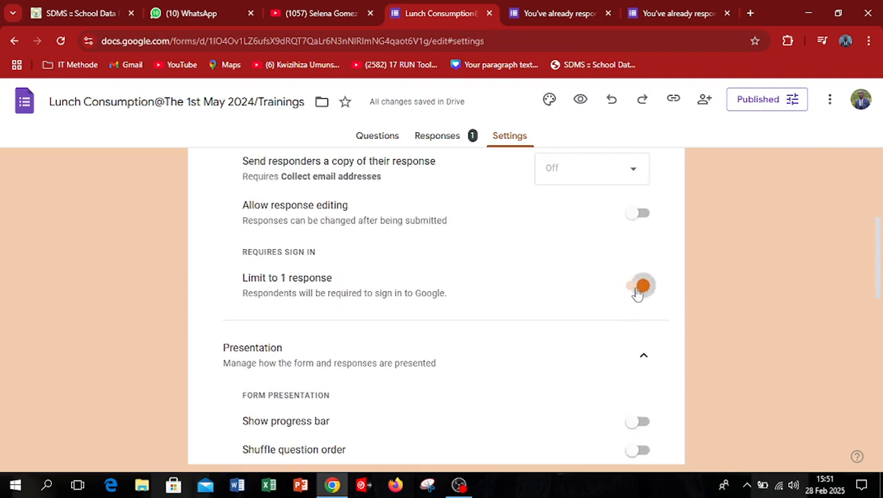
left_click(638, 286)
Close the last already-responded page and open the copied responder link in a new browser tab.
left_click(625, 20)
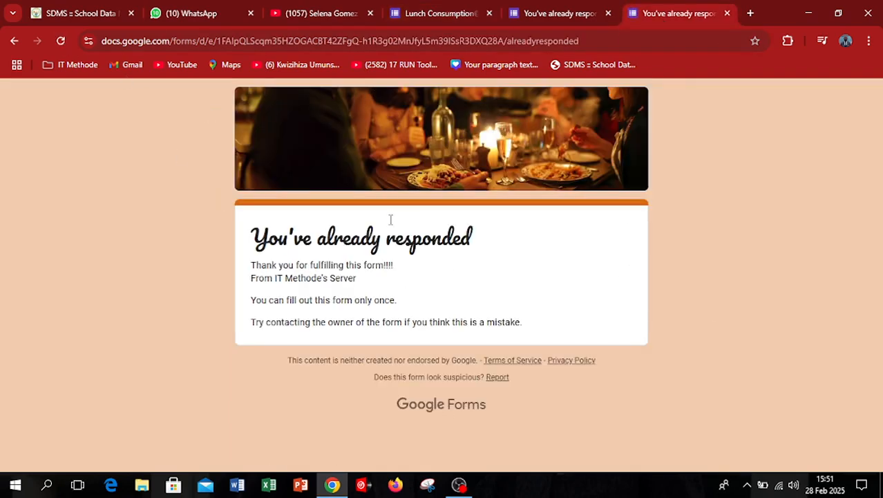
left_click(728, 14)
left_click(750, 13)
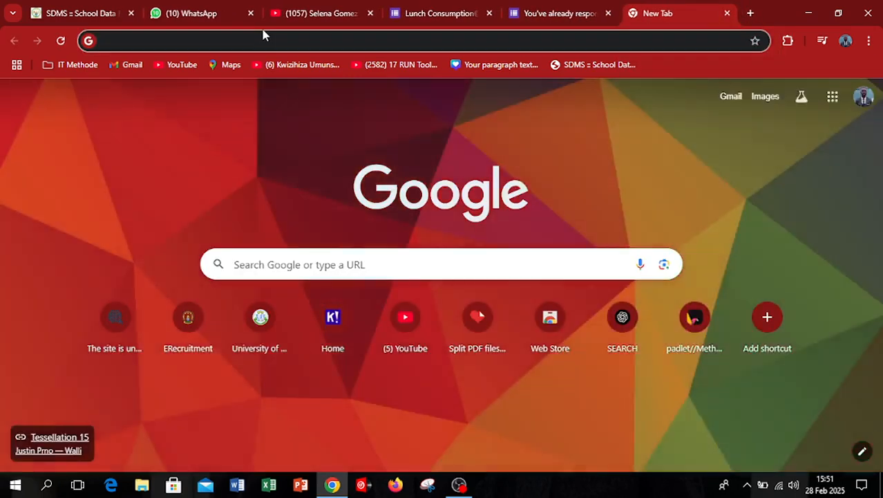
type("https://forms.gle/2ddRVWe6XiFwL1ra8")
key("Return")
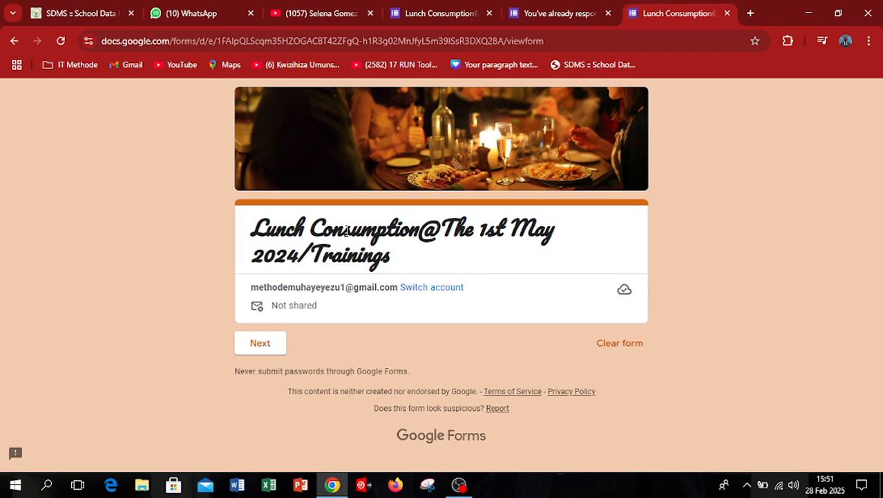
Continue to the IDENTIFICATION section, enter the respondent's first name, and proceed to the FOOD section.
left_click(271, 349)
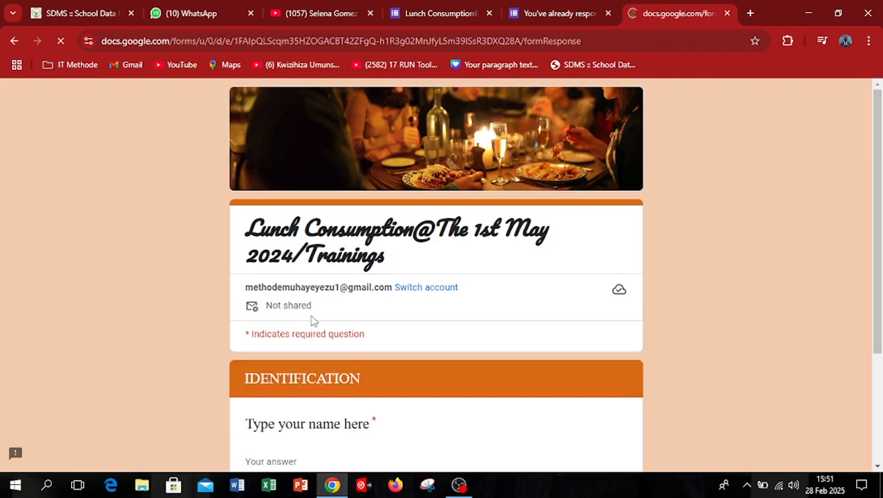
scroll(876, 223, "down", 3)
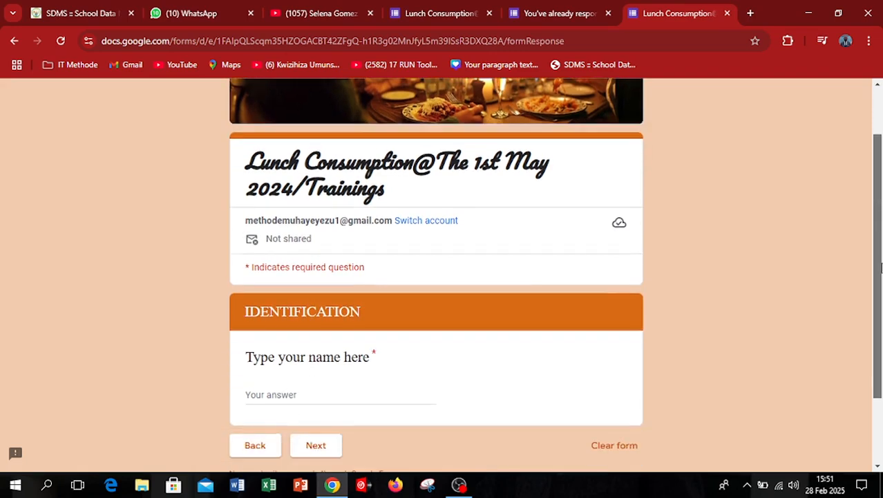
left_click(314, 310)
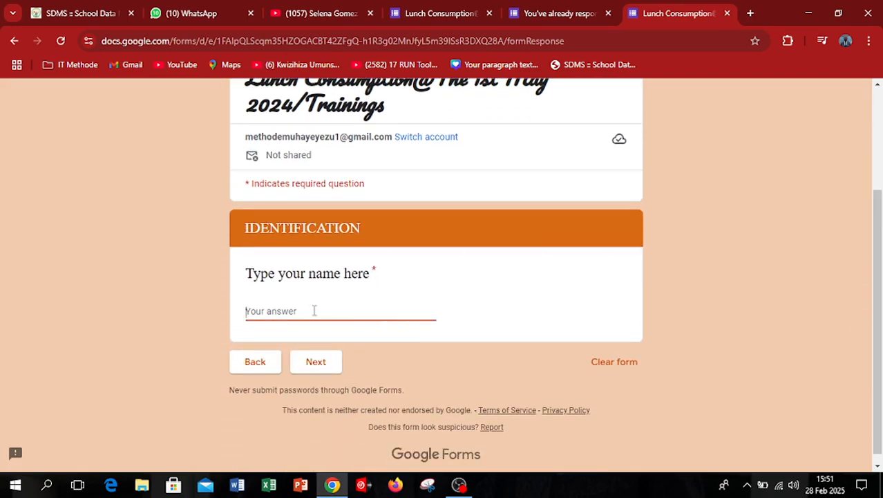
type("ERIC")
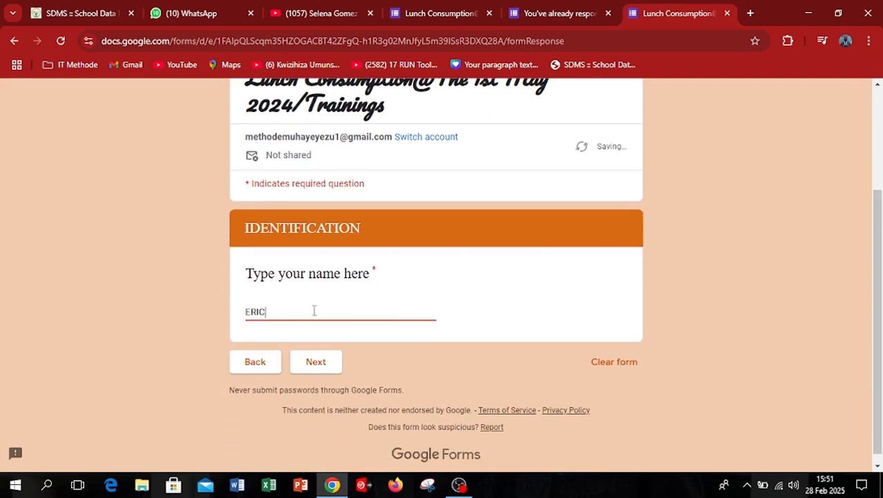
left_click(325, 367)
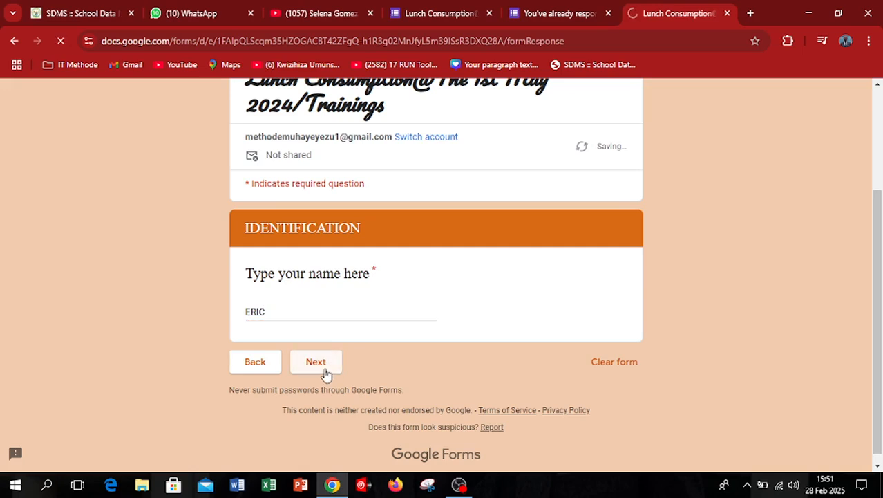
Select Merrange as the favorite food and continue to the DRINKS section.
left_click_drag(880, 223, 879, 355)
left_click(262, 300)
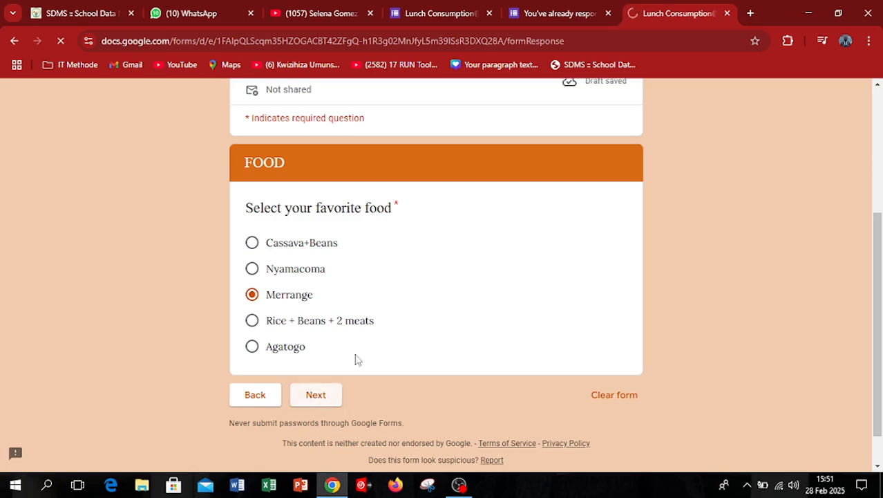
left_click(323, 395)
Select Juice as the favorite drink and submit the response.
left_click_drag(880, 201, 880, 323)
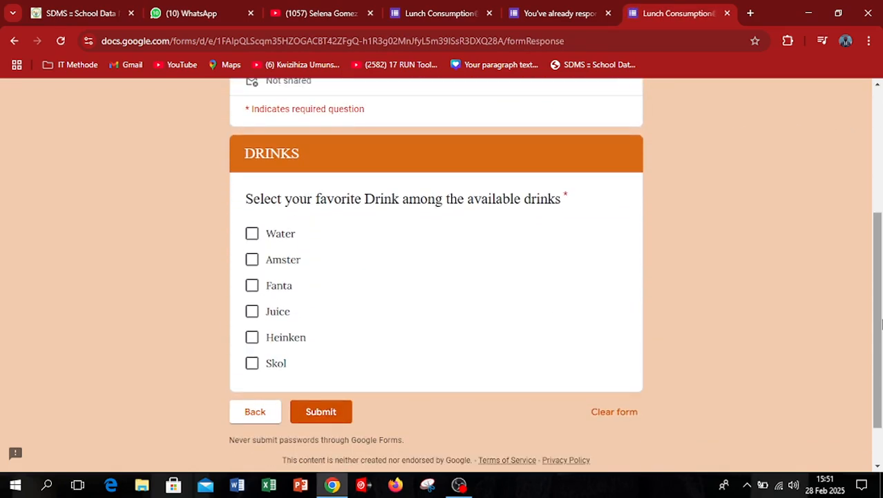
left_click(253, 313)
left_click(323, 413)
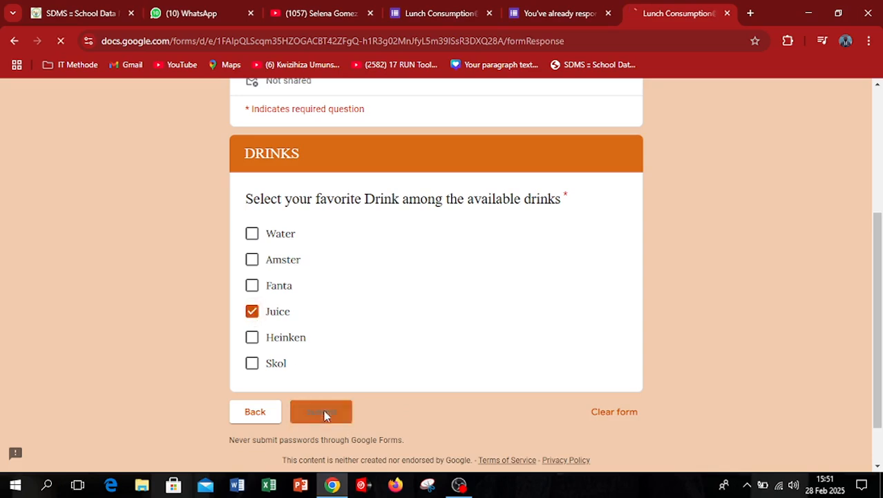
Close the submitted form and the remaining already-responded page, and load the responder link in a fresh browser tab.
left_click(727, 14)
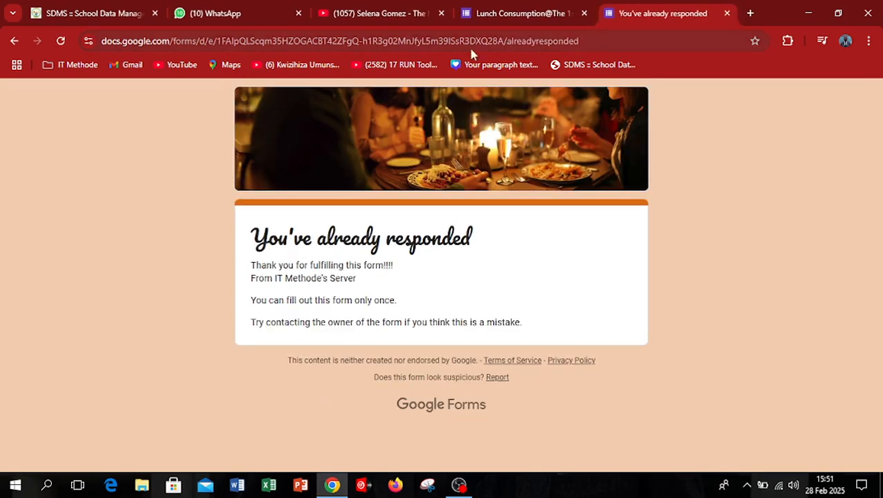
left_click(727, 13)
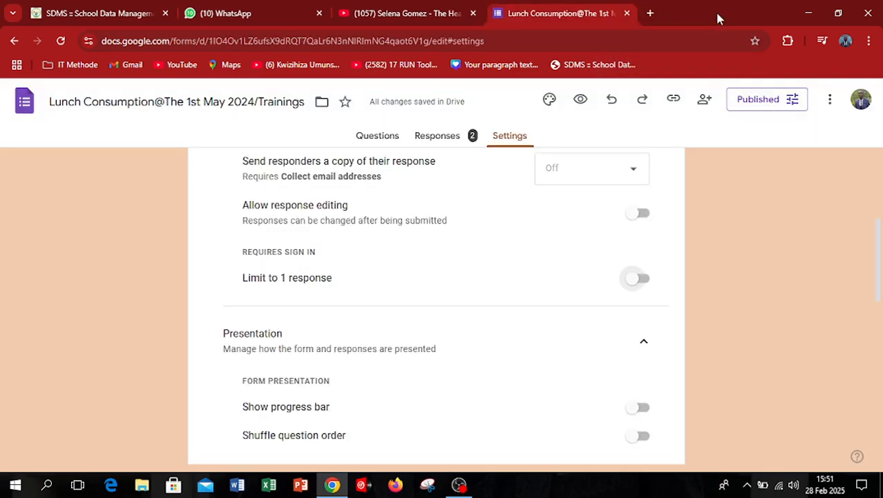
left_click(650, 13)
type("https://forms.gle/2ddRVWe6XiFwL1ra8")
key("Return")
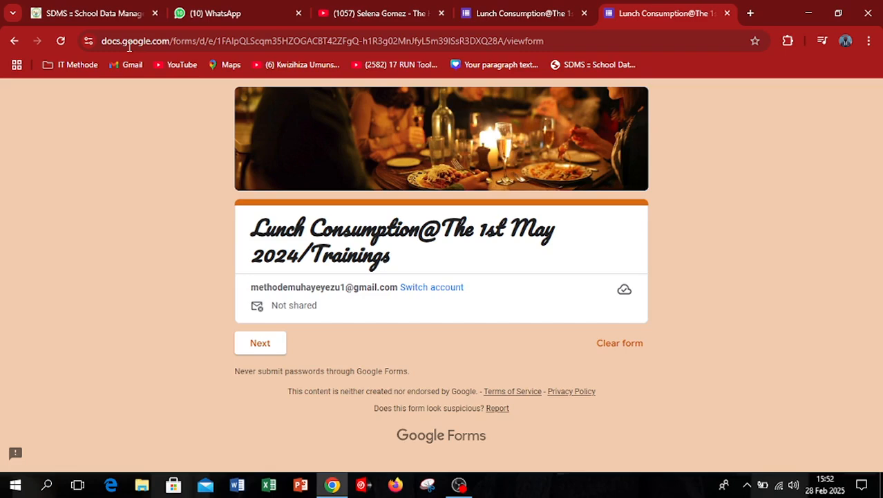
Move to the IDENTIFICATION section of the new response, fill in another respondent's name, and go on to FOOD.
left_click(272, 342)
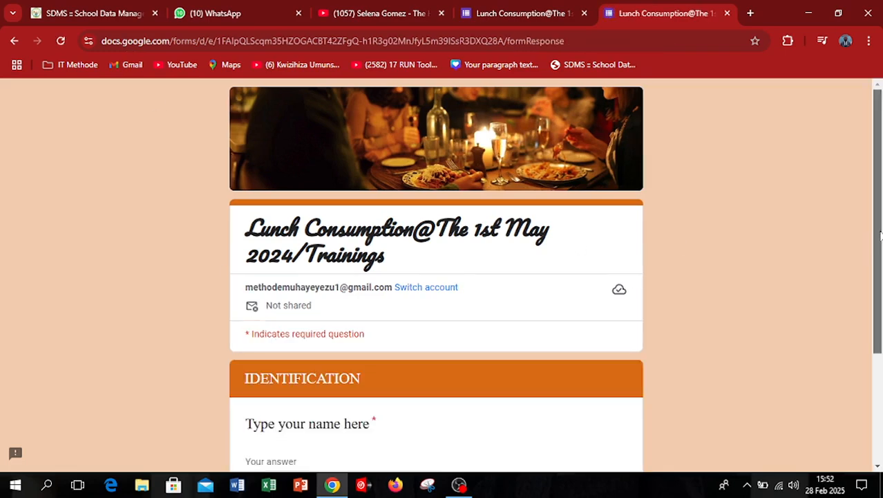
scroll(879, 232, "down", 2)
left_click(281, 313)
type("Patrick")
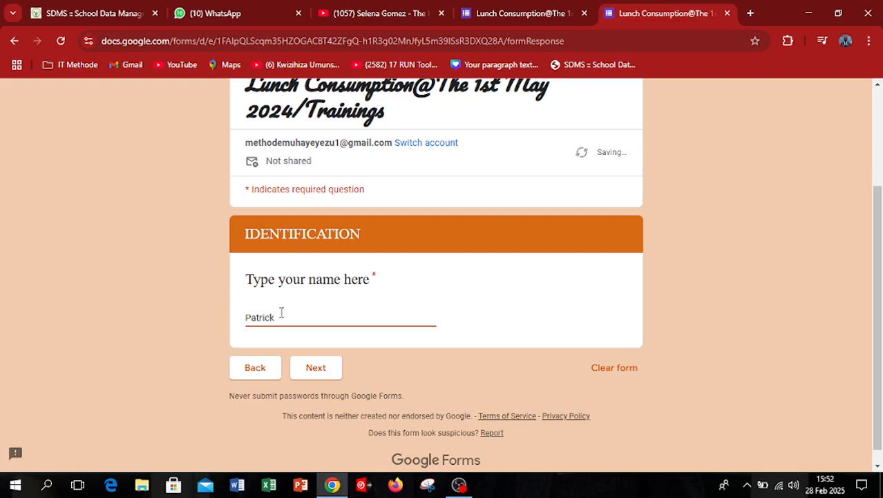
left_click(318, 369)
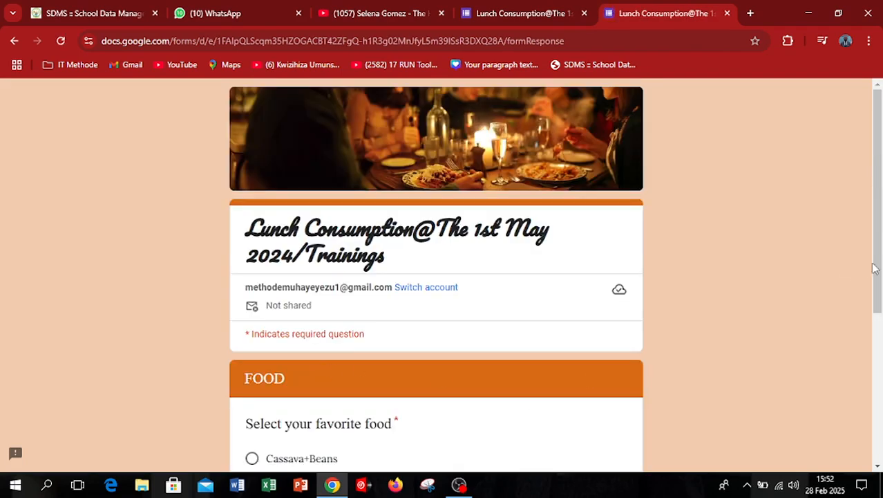
Select Agatogo as the favorite food and continue to the DRINKS section.
left_click_drag(878, 270, 882, 384)
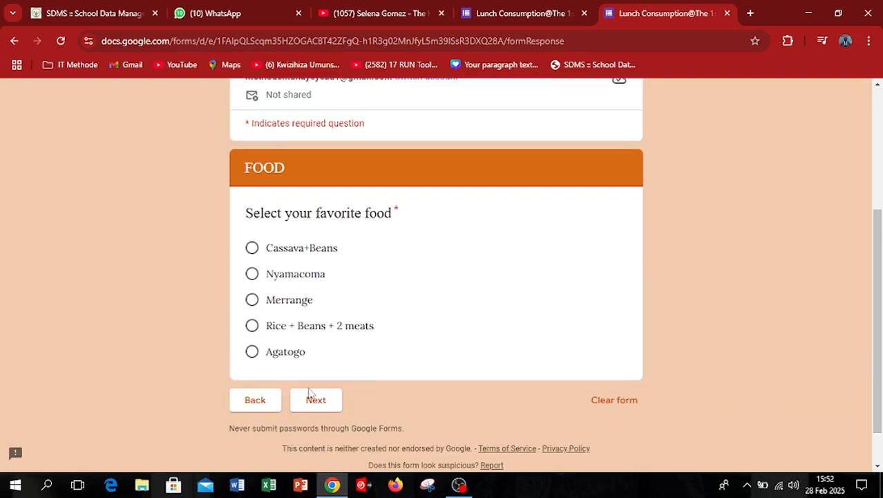
left_click(252, 352)
left_click(318, 401)
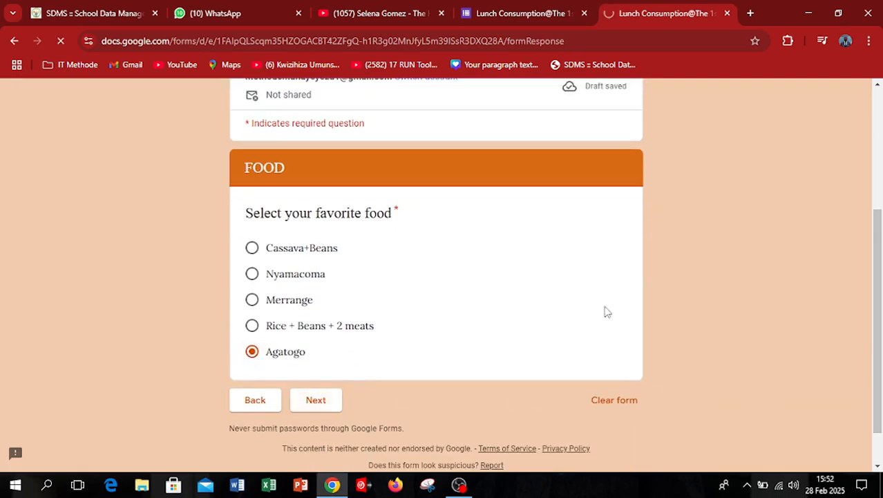
Select one favorite drink and submit the additional response.
left_click_drag(880, 247, 881, 373)
left_click(252, 252)
left_click(320, 405)
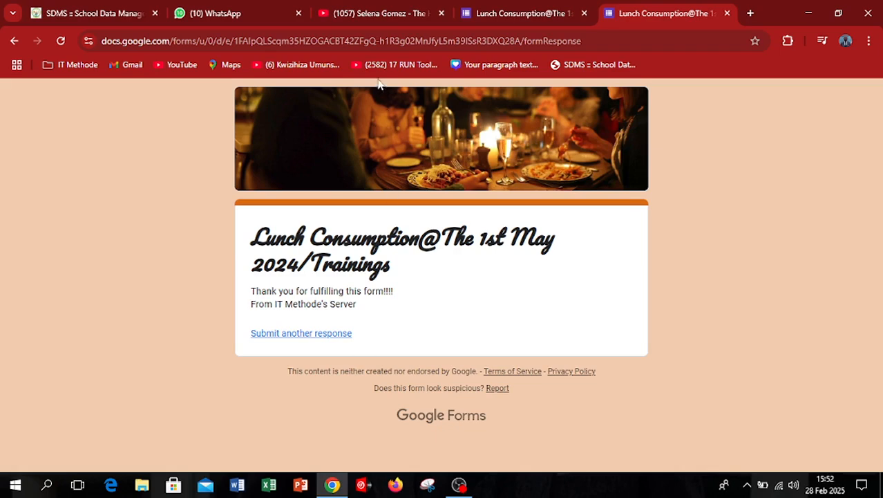
Return to the form editor, go to the Forms home page, and reopen the Lunch Consumption form from the recent forms.
left_click(544, 7)
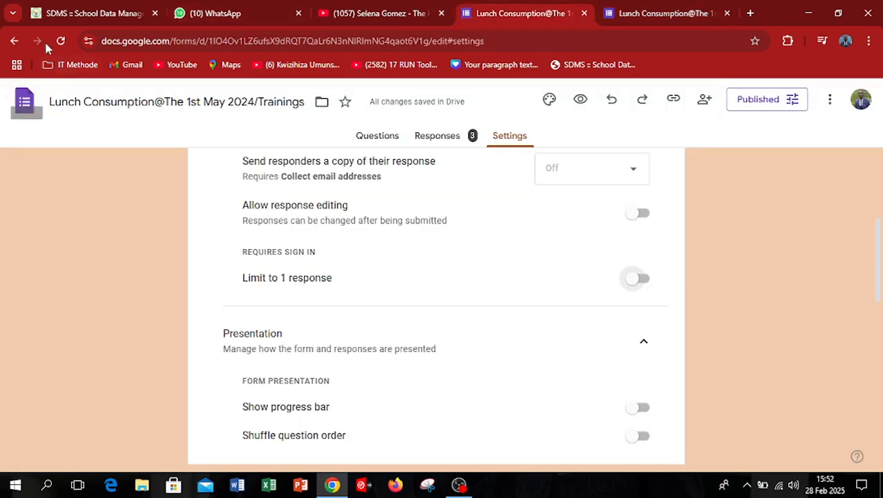
left_click(15, 105)
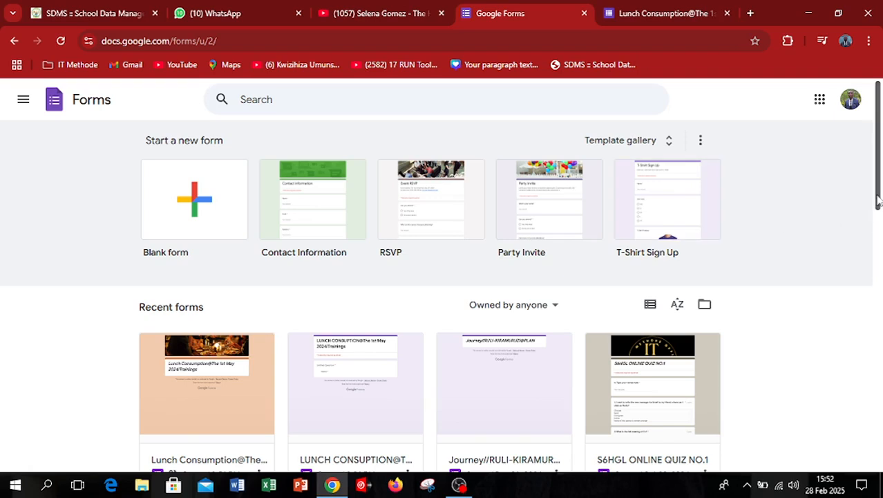
scroll(878, 200, "down", 2)
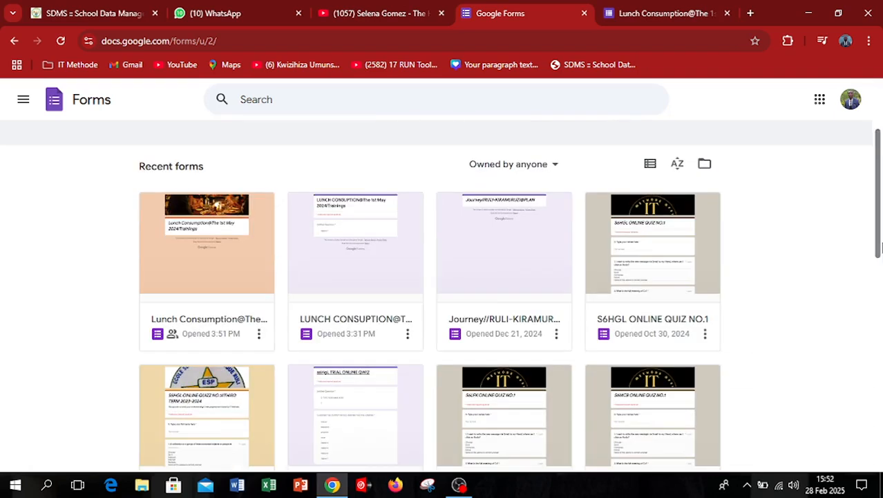
left_click(235, 278)
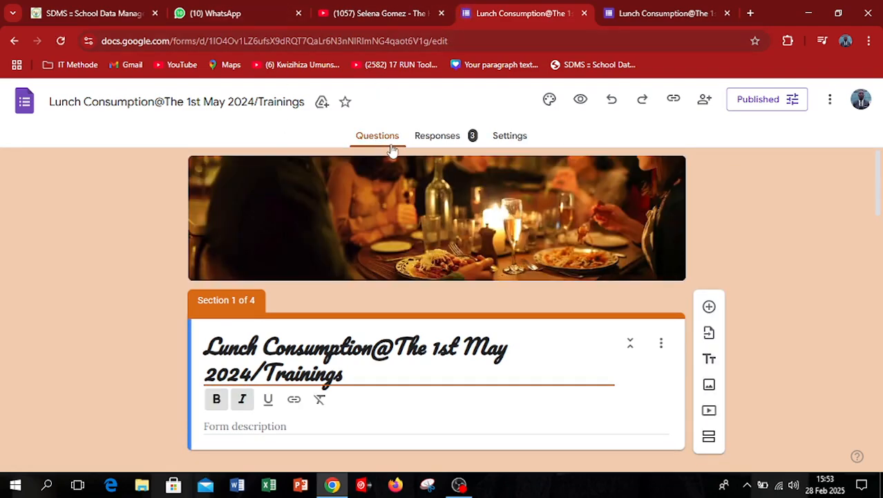
mouse_move(879, 209)
left_mouse_down()
mouse_move(882, 338)
mouse_move(876, 197)
left_mouse_up()
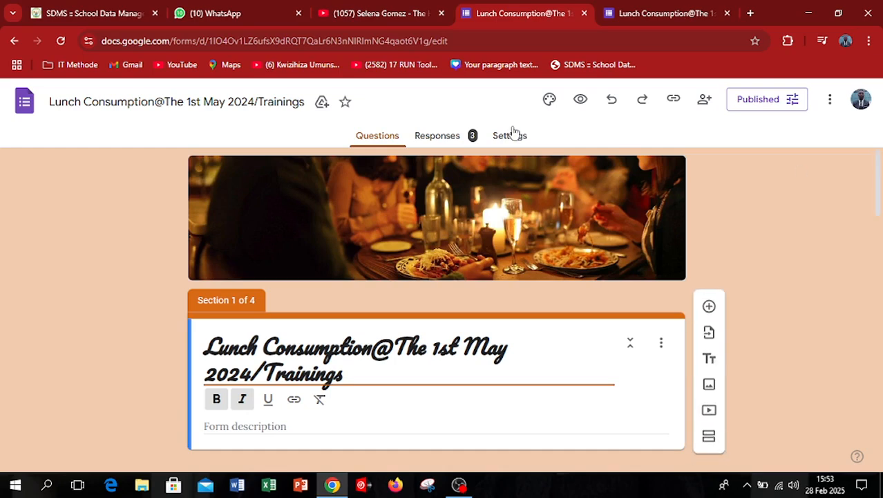
Link the form's responses to a newly created spreadsheet and acknowledge the signed-in account notice.
left_click(456, 138)
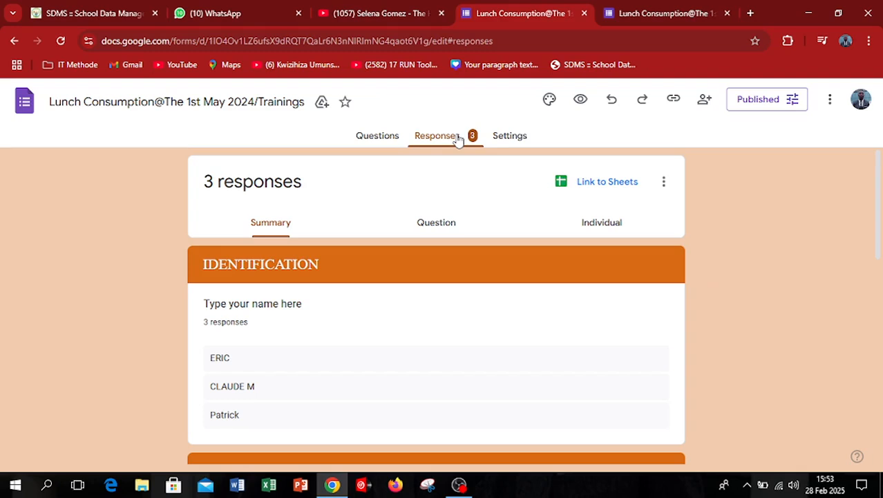
left_click(608, 183)
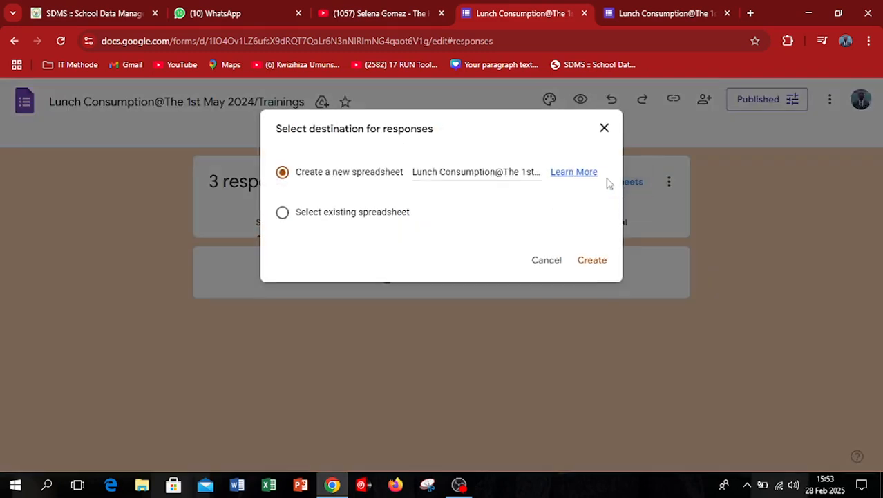
left_click(595, 261)
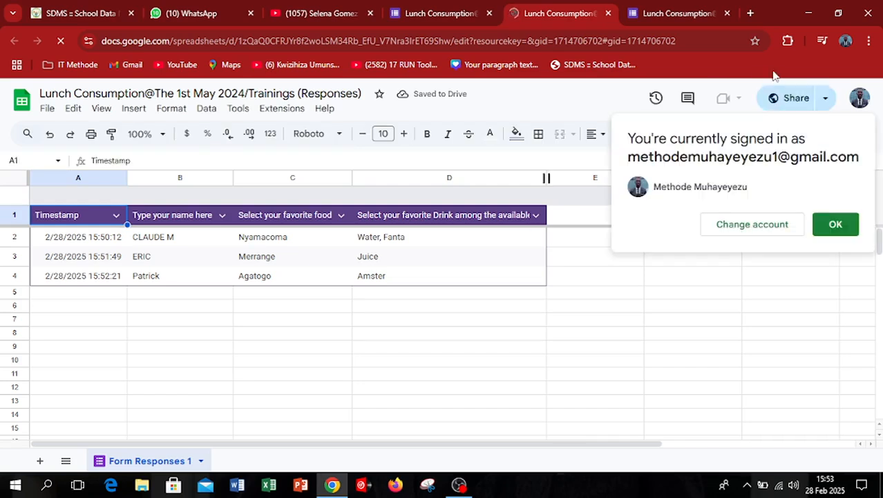
left_click(836, 224)
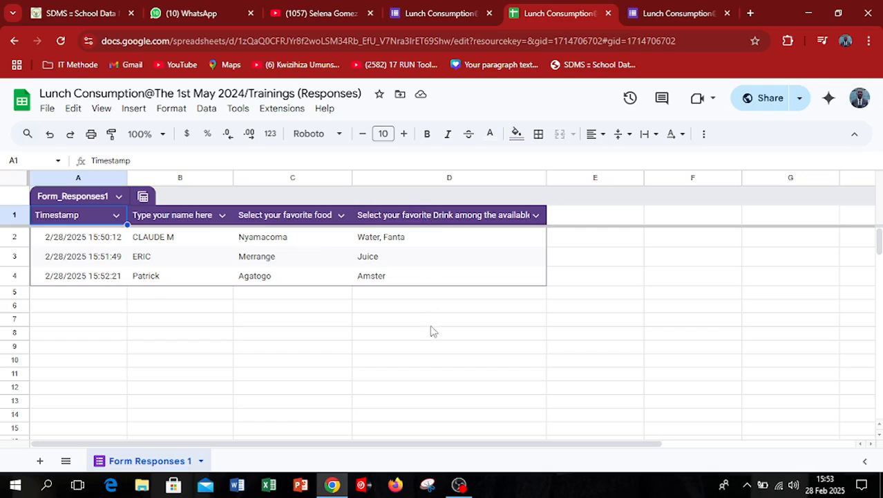
left_click(222, 337)
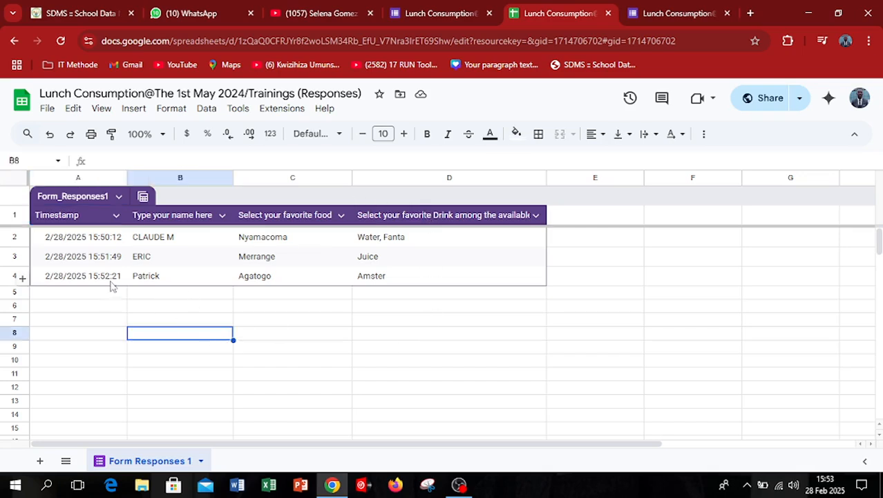
left_click(182, 365)
left_click(323, 350)
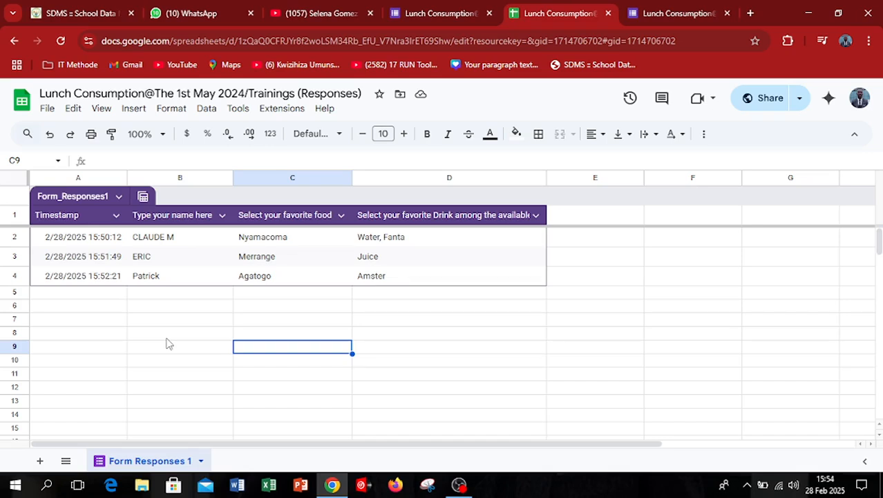
left_click(132, 320)
left_click(47, 109)
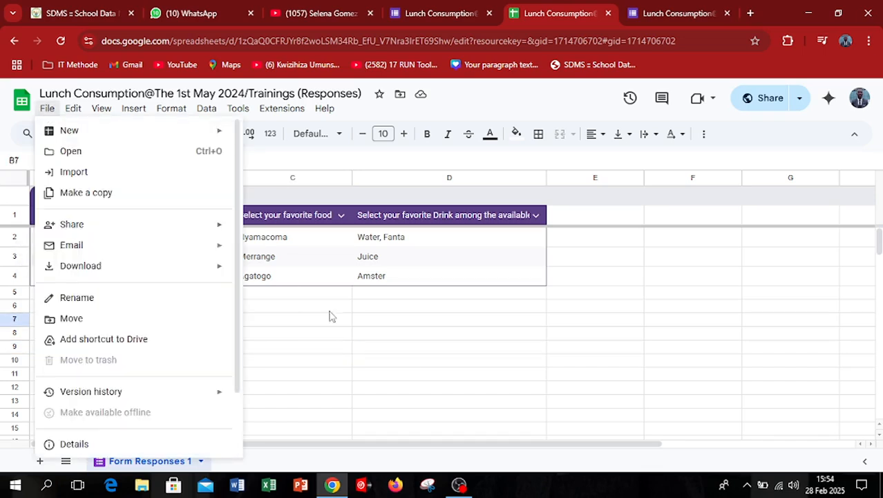
left_click(408, 372)
Preview the print layout of the responses sheet and return to the spreadsheet without printing.
left_click(91, 133)
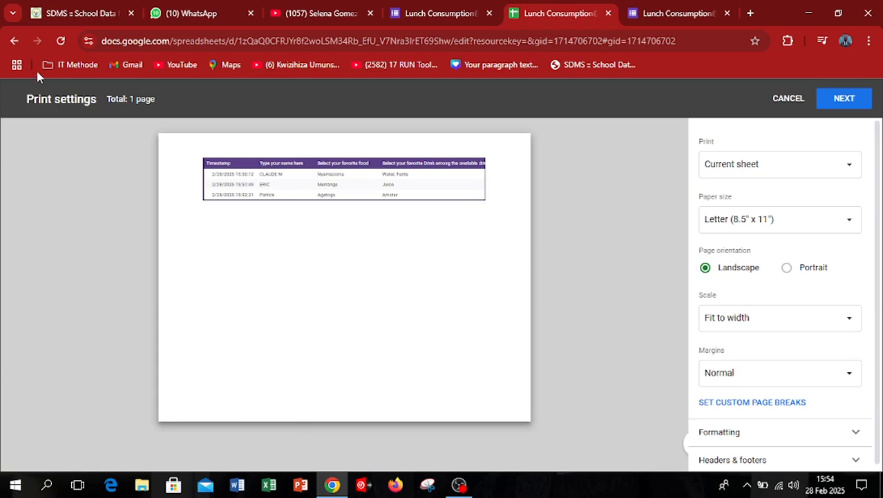
left_click(14, 41)
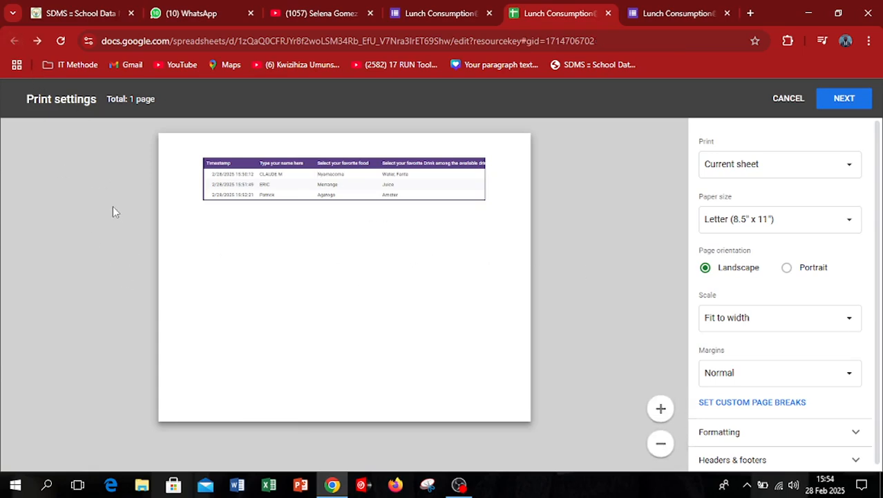
left_click(787, 102)
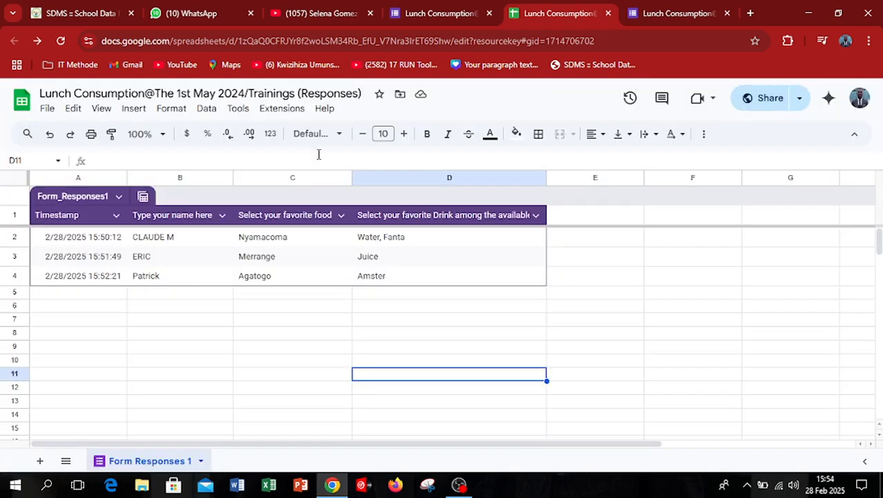
Download the responses spreadsheet as a Microsoft Excel (.xlsx) file and save it to the Desktop.
left_click(47, 109)
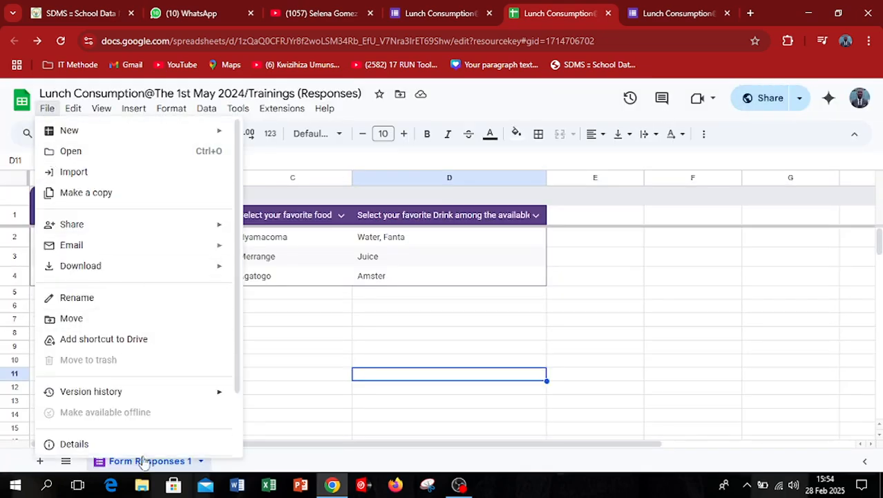
mouse_move(109, 268)
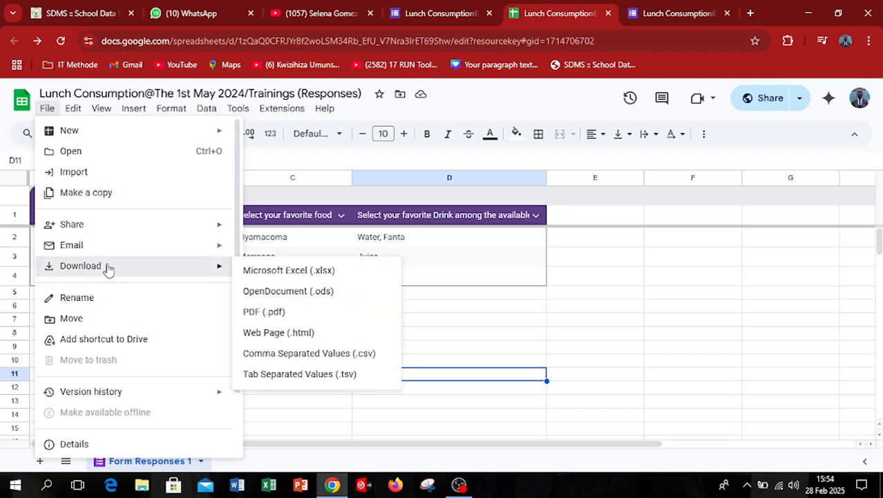
left_click(279, 270)
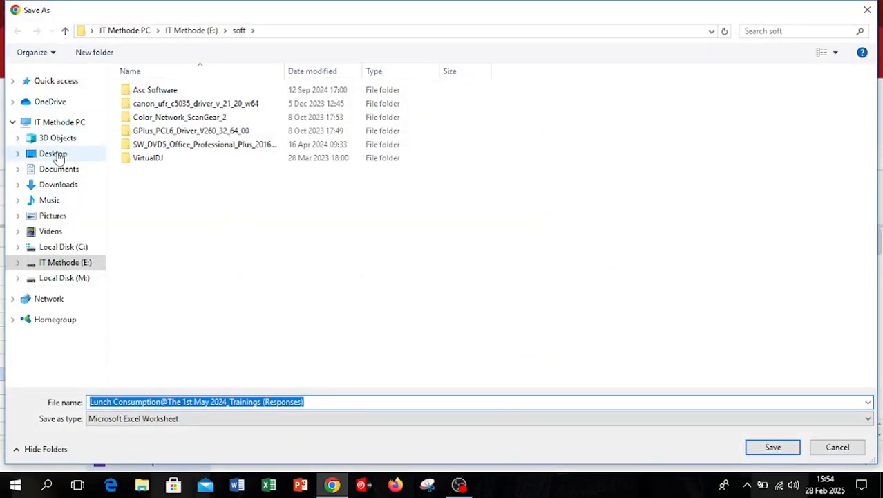
left_click(56, 154)
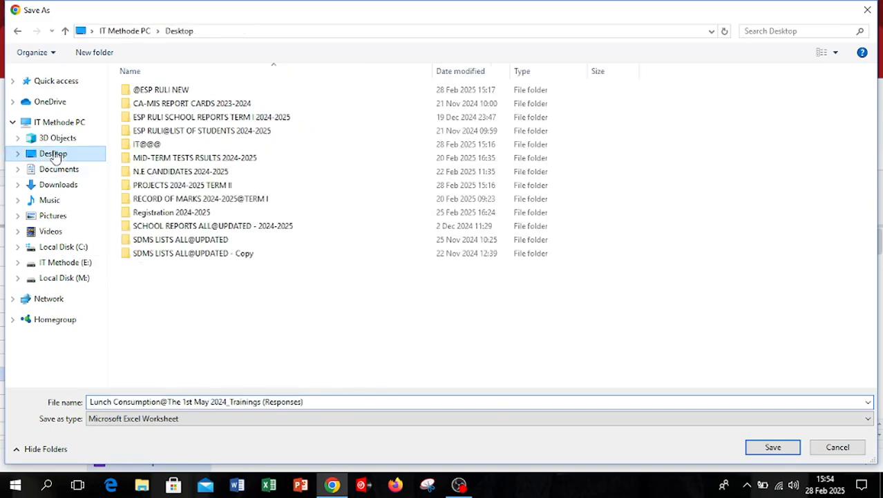
left_click(779, 449)
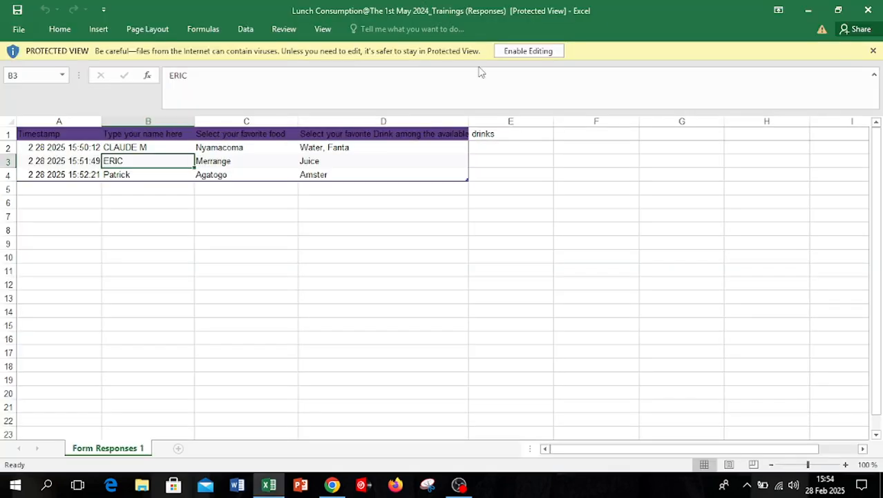
Switch to the downloaded responses workbook in Excel, enable editing, and check its print preview.
left_click(527, 50)
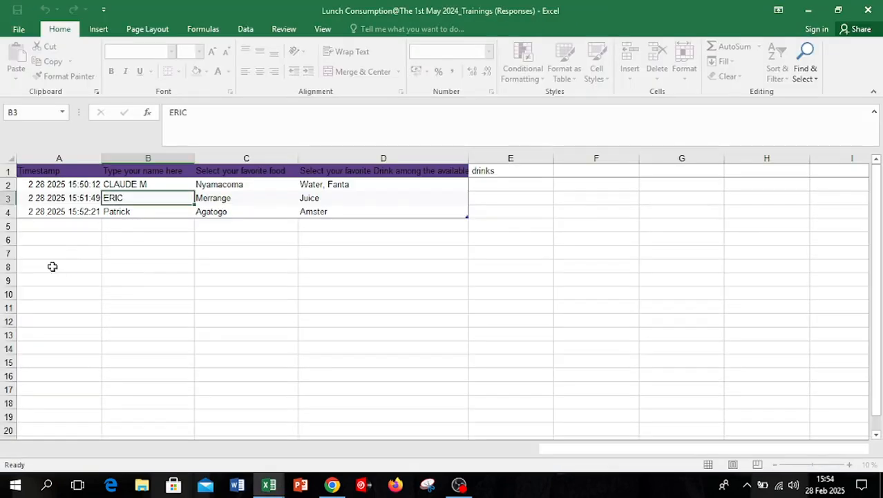
key("ctrl+p")
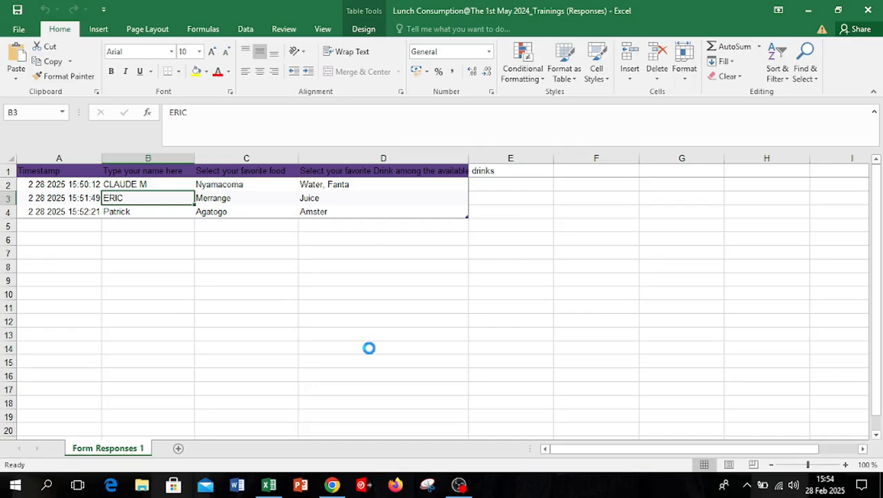
left_click(25, 27)
Set the print scale of the Form Responses 1 sheet to 80%.
left_click(148, 29)
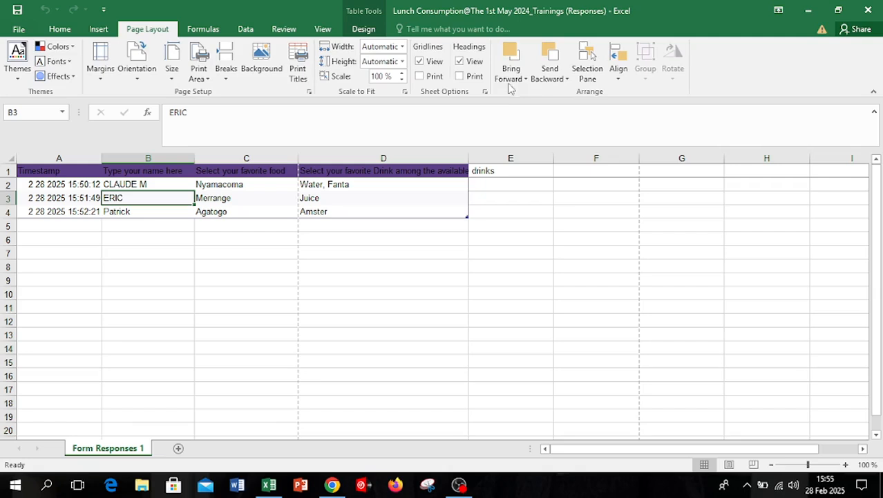
left_click(402, 80)
left_click(402, 80)
left_click(401, 80)
left_click(402, 80)
left_click(294, 335)
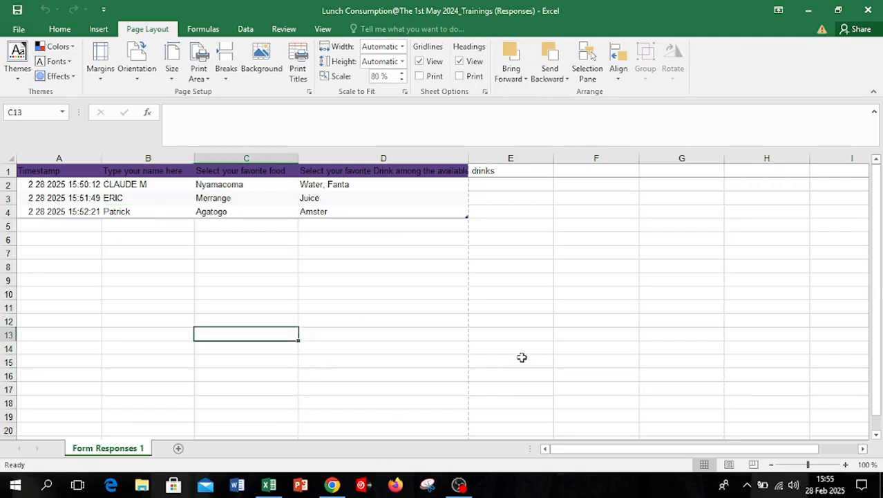
Minimize Excel and the browser to show the Windows desktop, and refresh it.
left_click(808, 11)
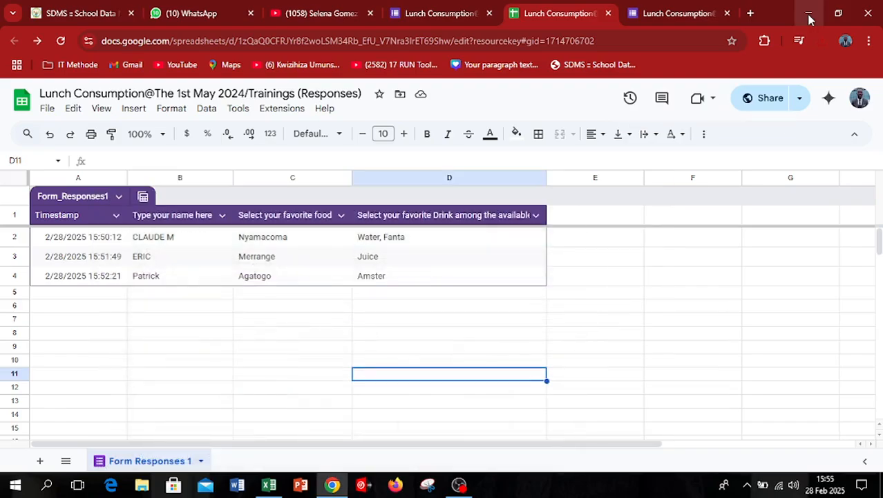
left_click(810, 16)
right_click(595, 205)
left_click(633, 245)
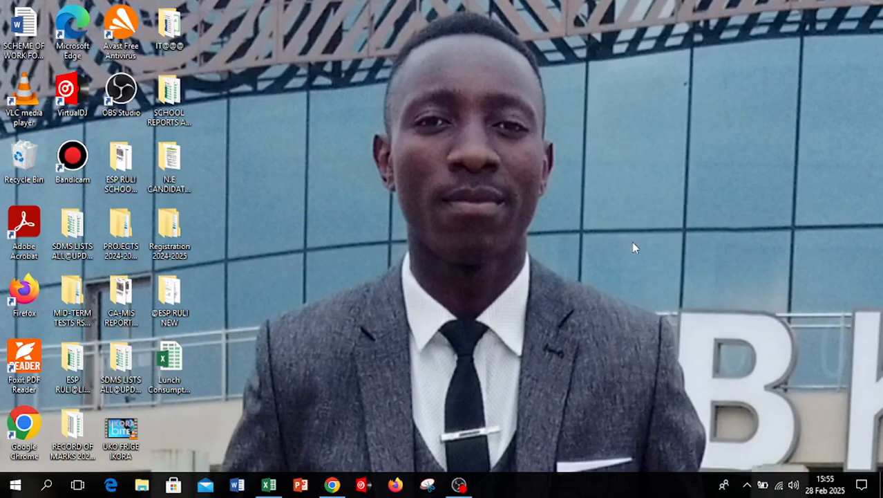